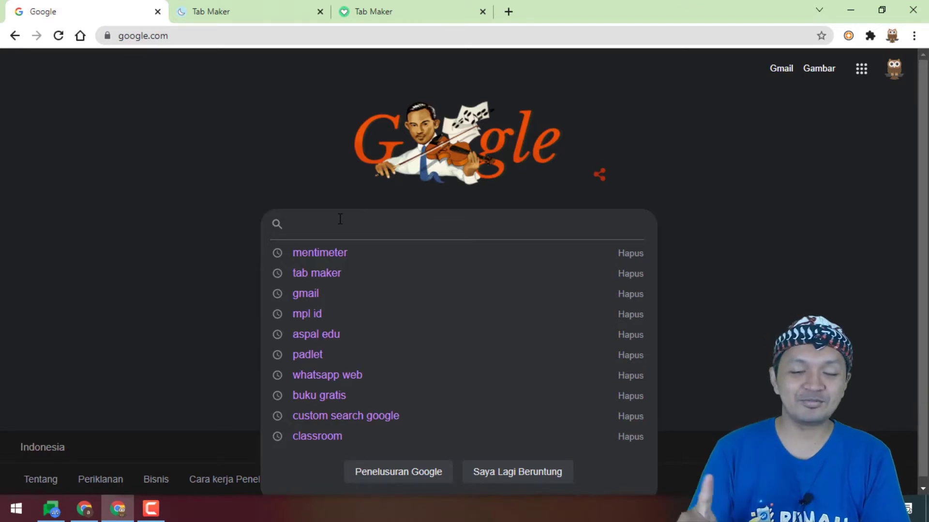
- Search Google for mentimeter and open the Mentimeter website
{"action": "left_click", "coordinate": [785, 248]}
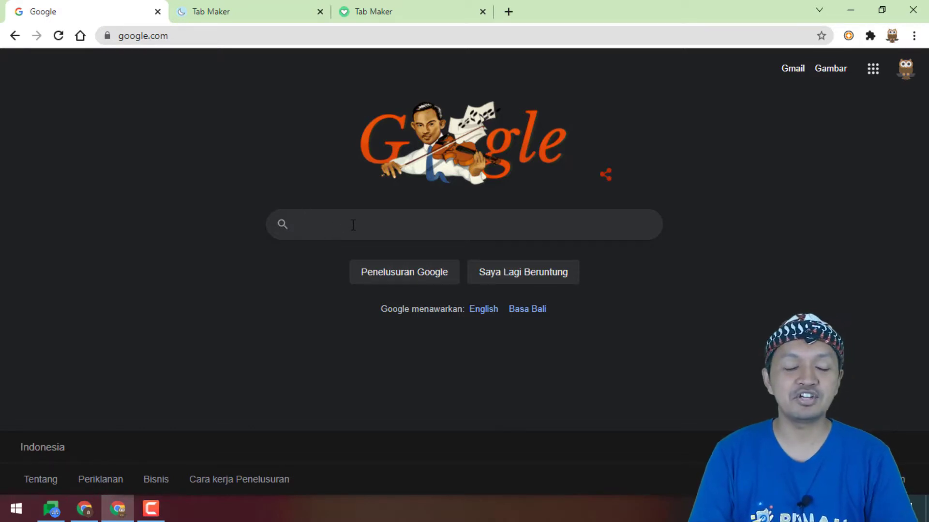
{"action": "left_click", "coordinate": [318, 221]}
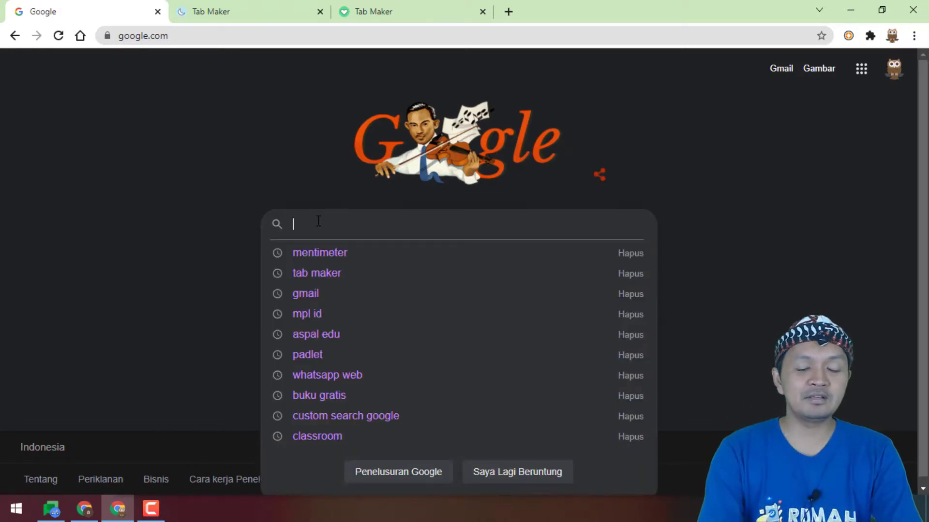
{"action": "type", "text": "menti"}
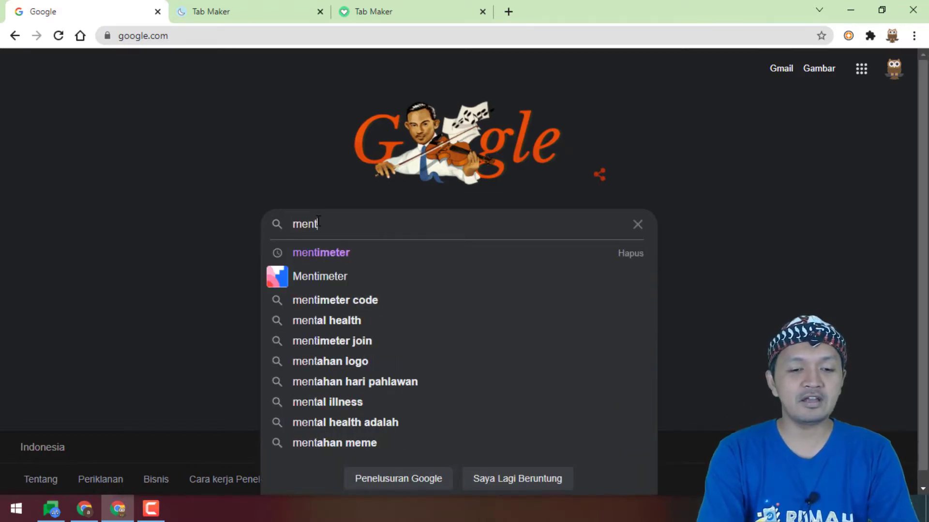
{"action": "left_click", "coordinate": [329, 251]}
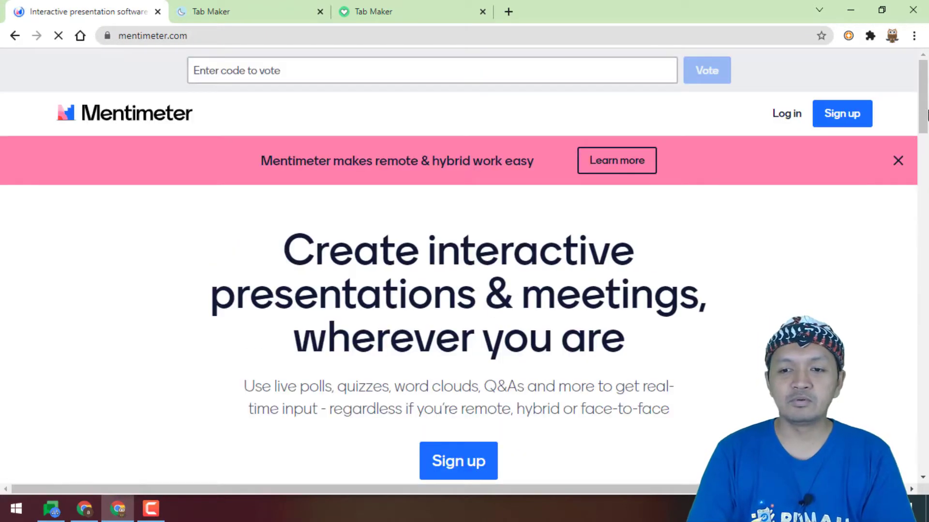
{"action": "mouse_move", "coordinate": [926, 98]}
{"action": "left_mouse_down"}
{"action": "mouse_move", "coordinate": [927, 132]}
{"action": "mouse_move", "coordinate": [927, 96]}
{"action": "left_mouse_up"}
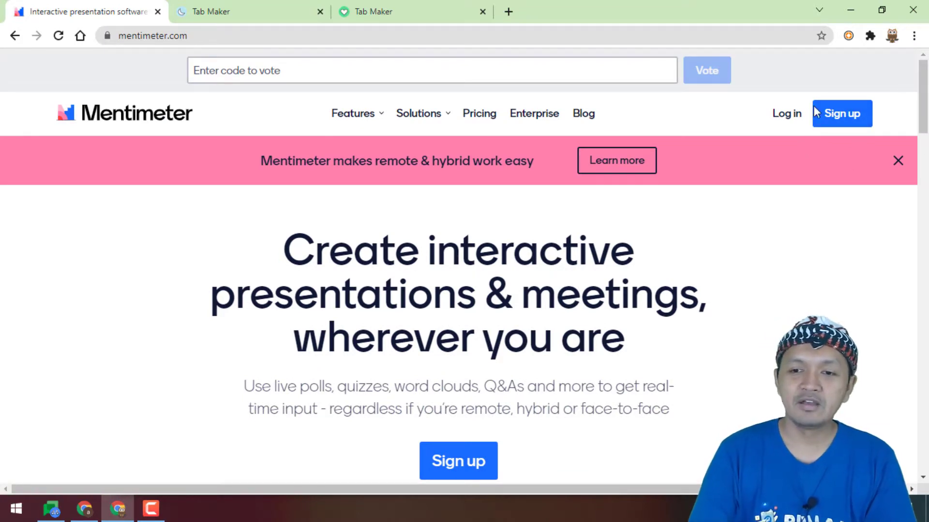
- Log in to Mentimeter with the first listed Google account
{"action": "left_click", "coordinate": [789, 116]}
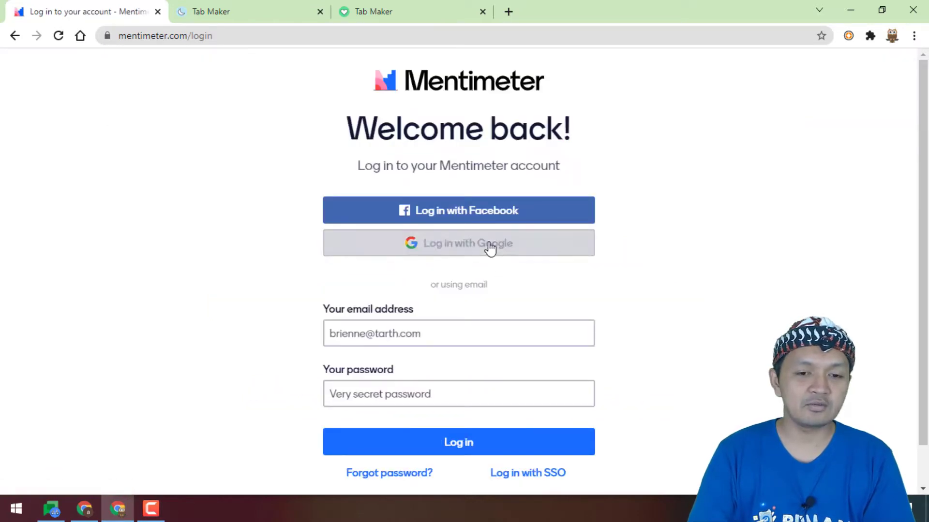
{"action": "left_click", "coordinate": [474, 244]}
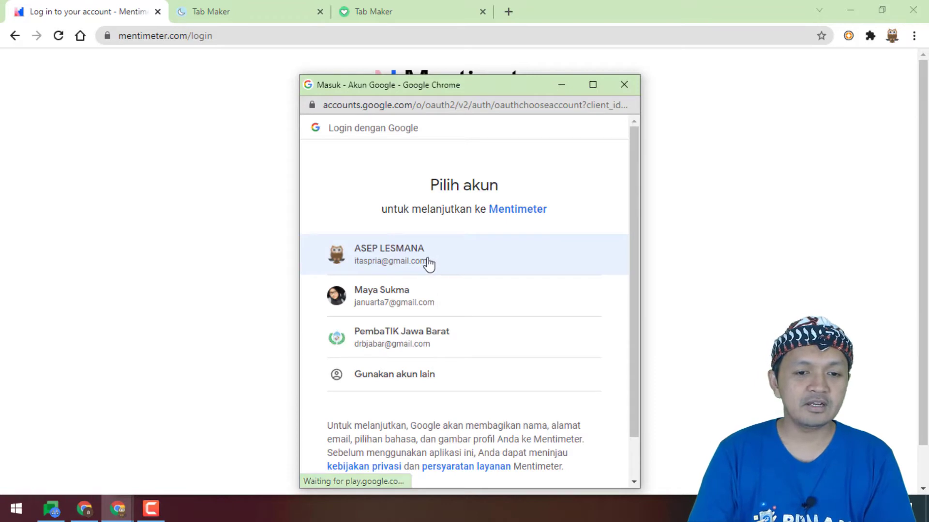
{"action": "left_click", "coordinate": [429, 263]}
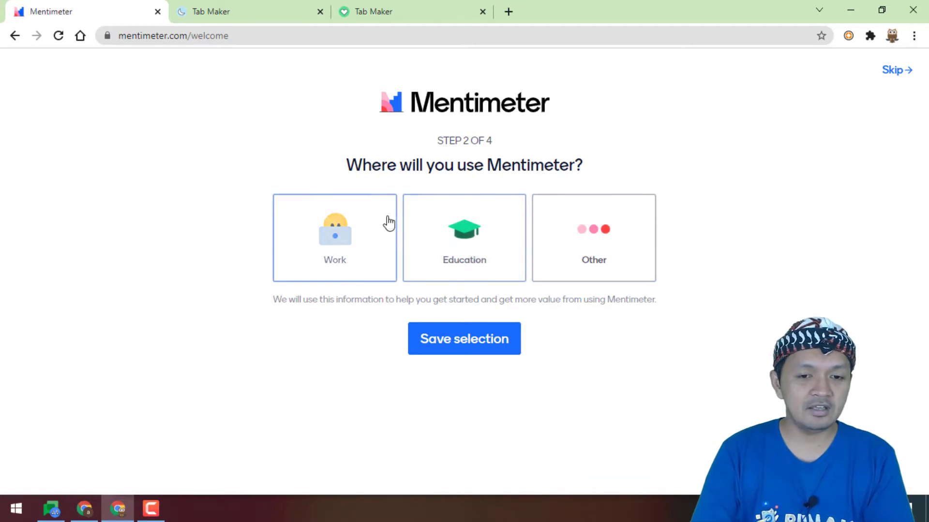
- Complete the onboarding with Education as the place of use, Teacher (K12) as the role and Engagement as the goal
{"action": "left_click", "coordinate": [477, 246]}
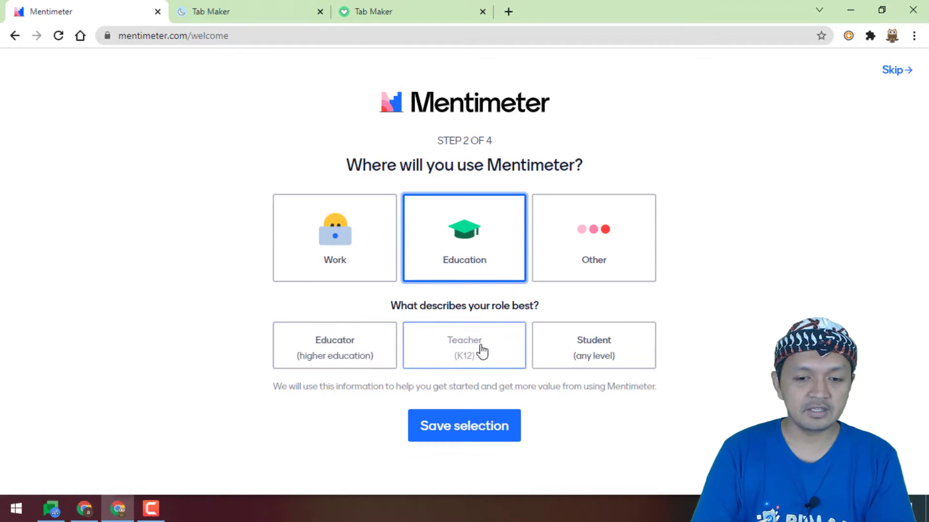
{"action": "left_click", "coordinate": [461, 359]}
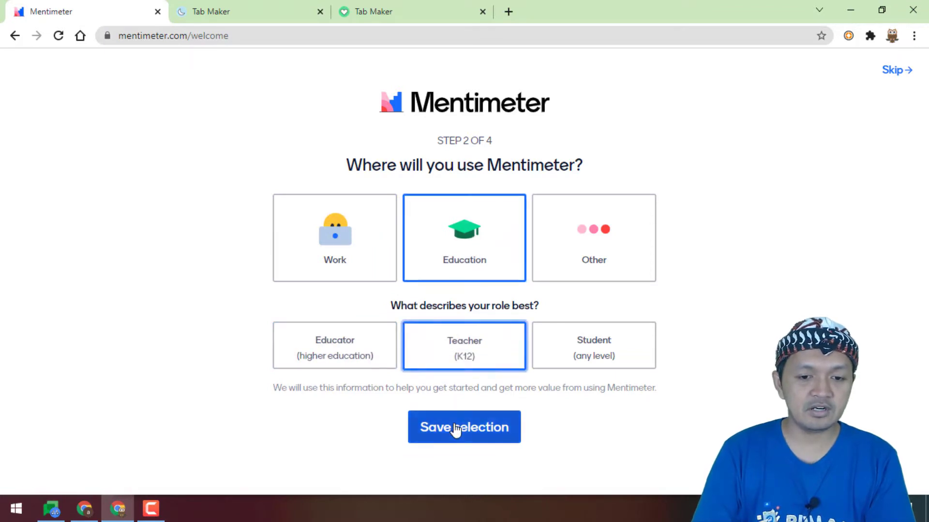
{"action": "left_click", "coordinate": [455, 429]}
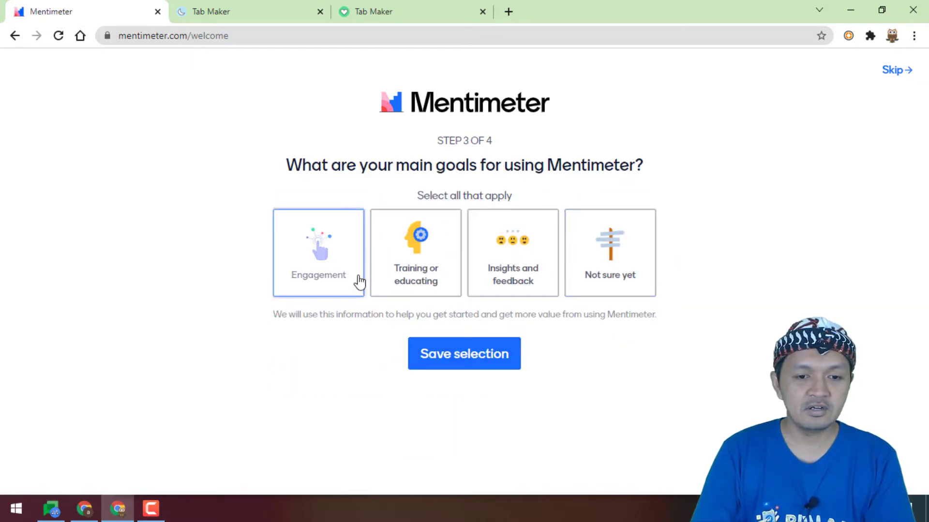
{"action": "left_click", "coordinate": [359, 281]}
{"action": "left_click", "coordinate": [451, 356]}
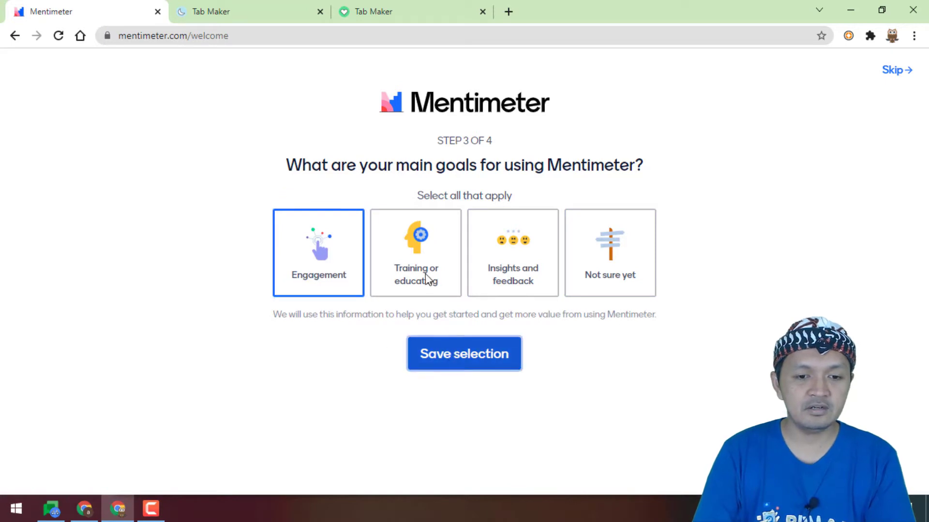
{"action": "left_click", "coordinate": [158, 375]}
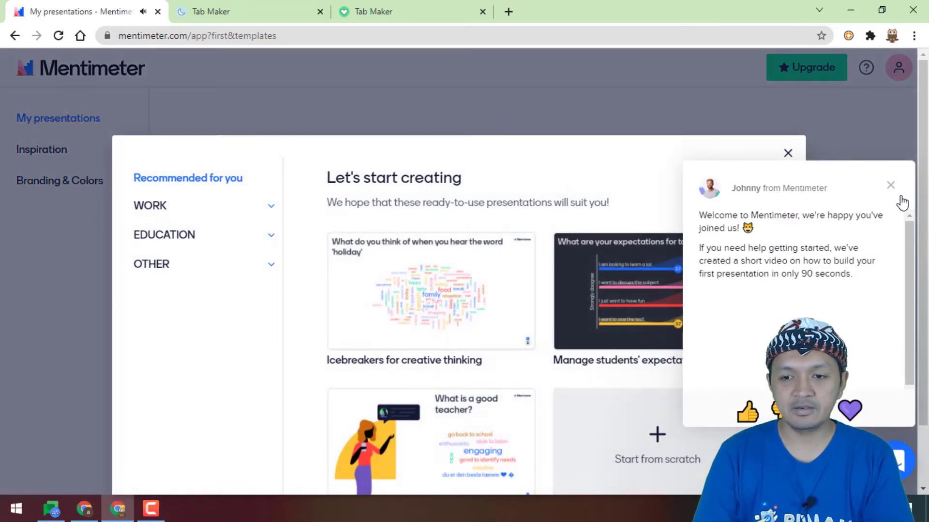
- Dismiss the welcome message and the suggested templates, and create a new presentation
{"action": "left_click", "coordinate": [891, 186]}
{"action": "left_click", "coordinate": [789, 155]}
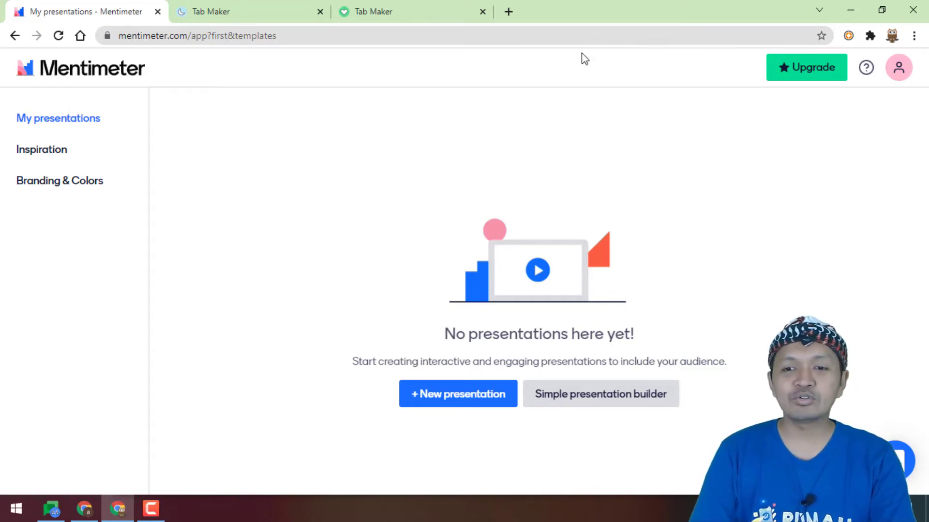
{"action": "left_click", "coordinate": [448, 395]}
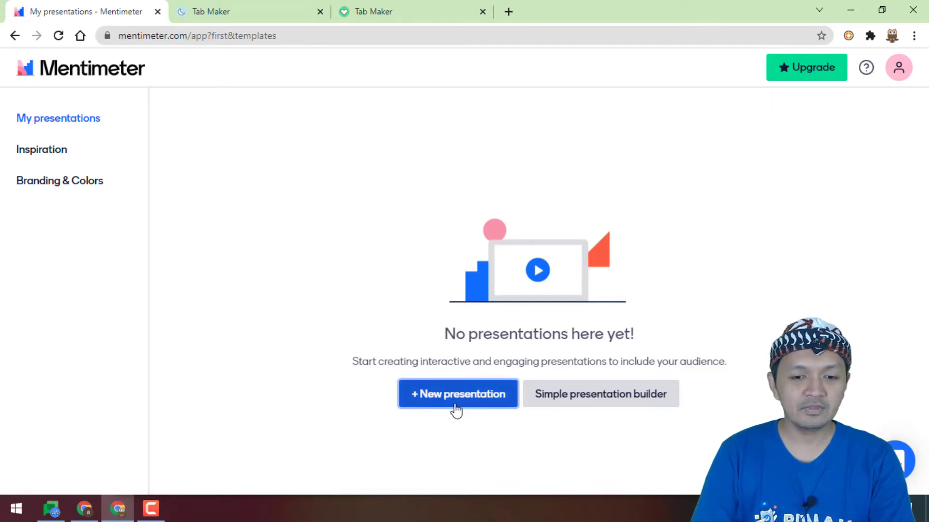
{"action": "left_click", "coordinate": [449, 405]}
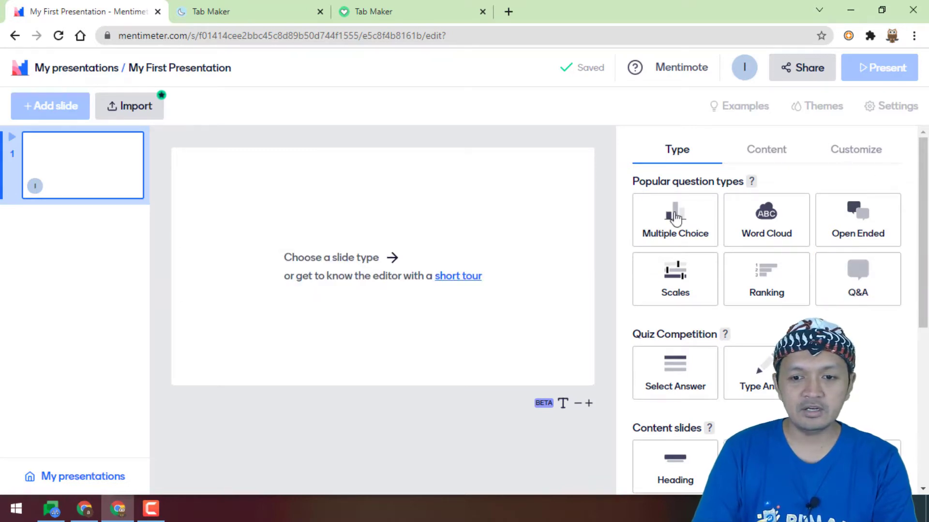
- Examine the available slide types, from the popular questions and quiz competition to the content slides and advanced questions
{"action": "scroll", "coordinate": [681, 232], "scroll_direction": "down", "scroll_amount": 2}
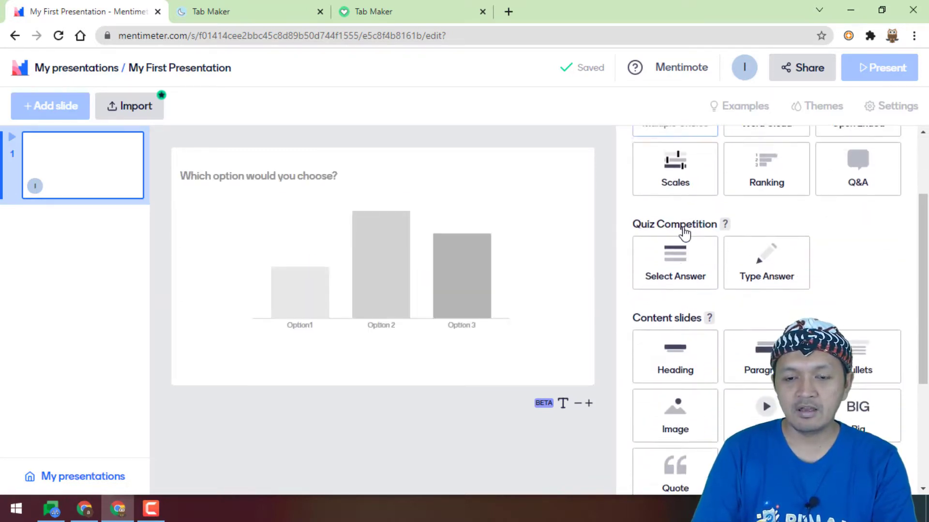
{"action": "scroll", "coordinate": [683, 242], "scroll_direction": "up", "scroll_amount": 2}
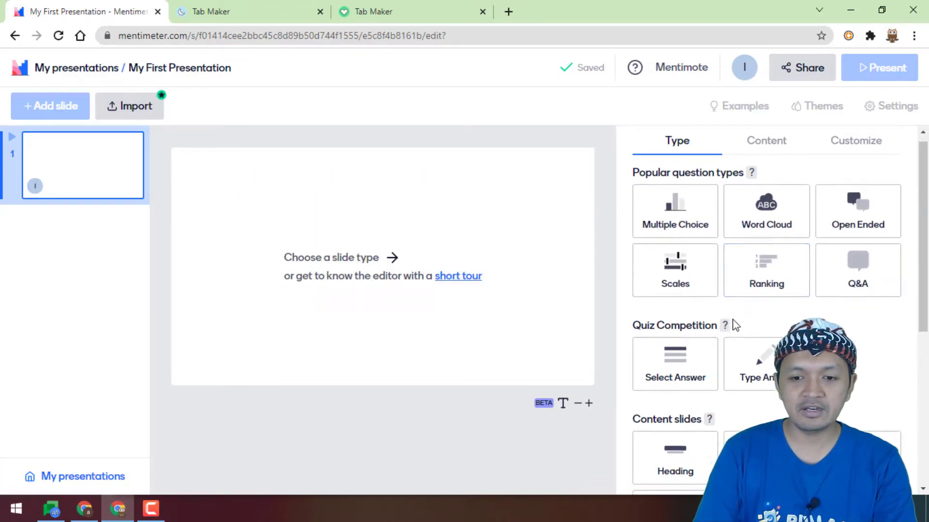
{"action": "scroll", "coordinate": [734, 324], "scroll_direction": "down", "scroll_amount": 3}
{"action": "scroll", "coordinate": [704, 234], "scroll_direction": "down", "scroll_amount": 2}
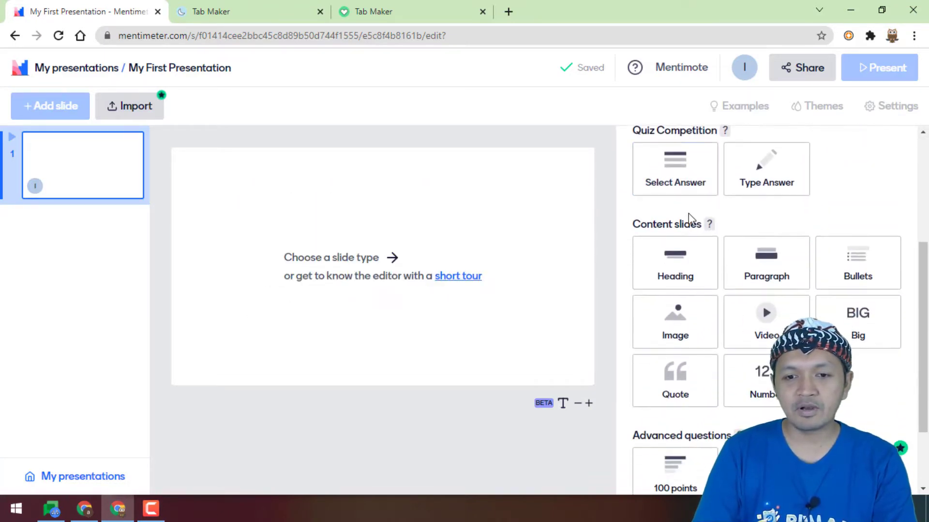
{"action": "scroll", "coordinate": [690, 216], "scroll_direction": "up", "scroll_amount": 2}
{"action": "scroll", "coordinate": [762, 307], "scroll_direction": "down", "scroll_amount": 3}
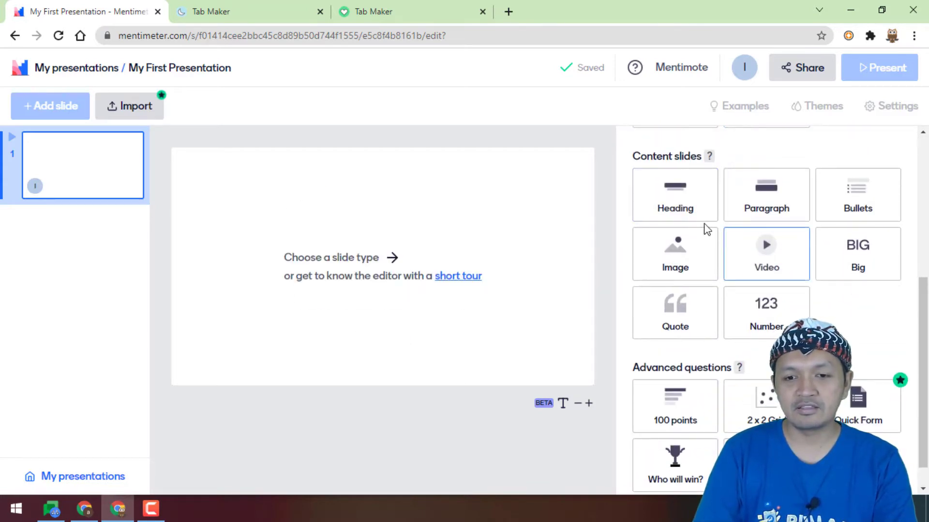
{"action": "scroll", "coordinate": [708, 317], "scroll_direction": "down", "scroll_amount": 1}
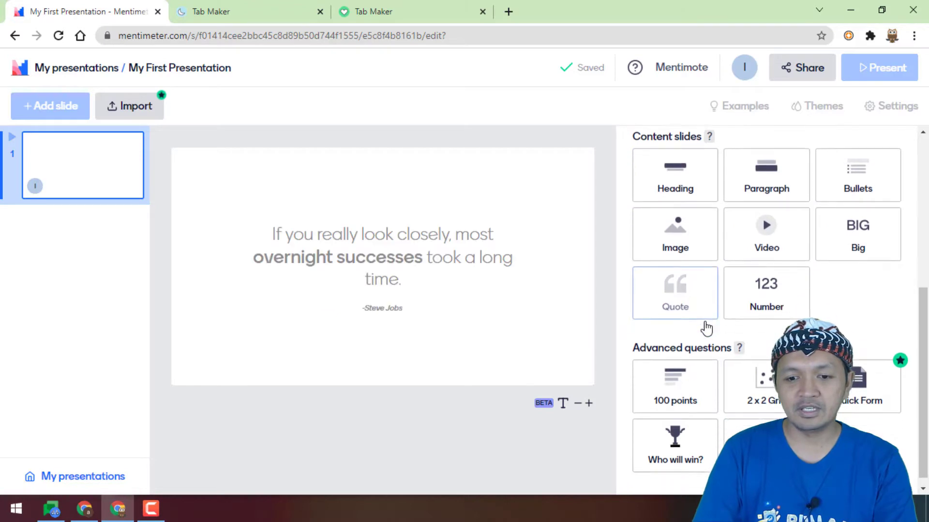
{"action": "scroll", "coordinate": [720, 342], "scroll_direction": "up", "scroll_amount": 5}
{"action": "scroll", "coordinate": [720, 342], "scroll_direction": "up", "scroll_amount": 1}
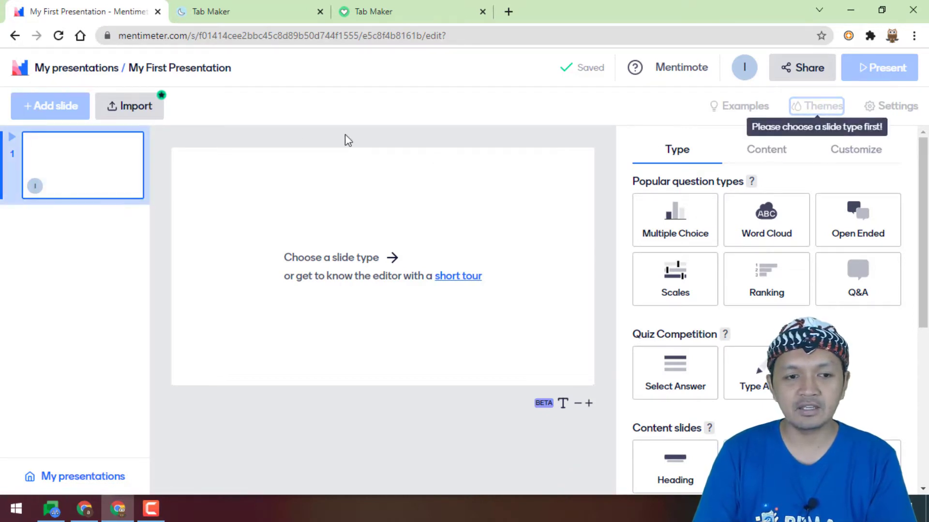
- Make the first slide a Heading slide with the heading "AKSARA SUNDA"
{"action": "scroll", "coordinate": [682, 295], "scroll_direction": "down", "scroll_amount": 3}
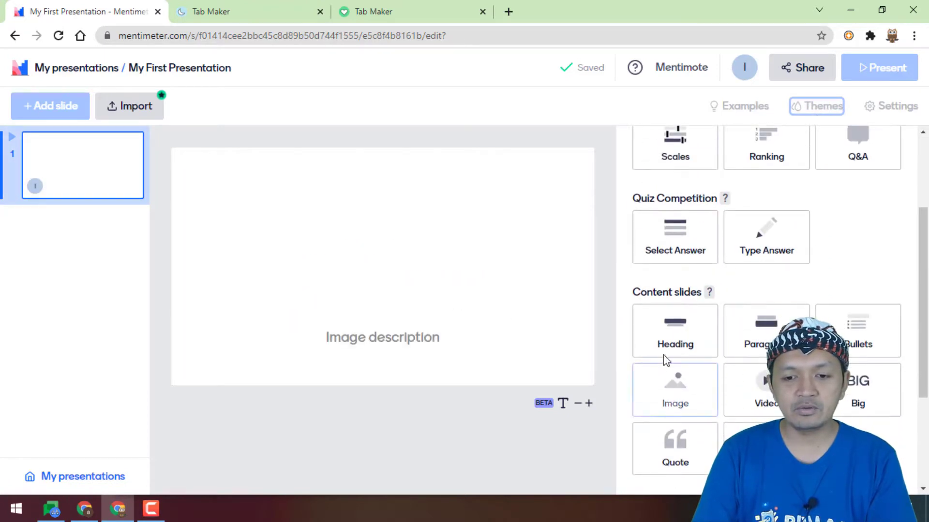
{"action": "left_click", "coordinate": [674, 341]}
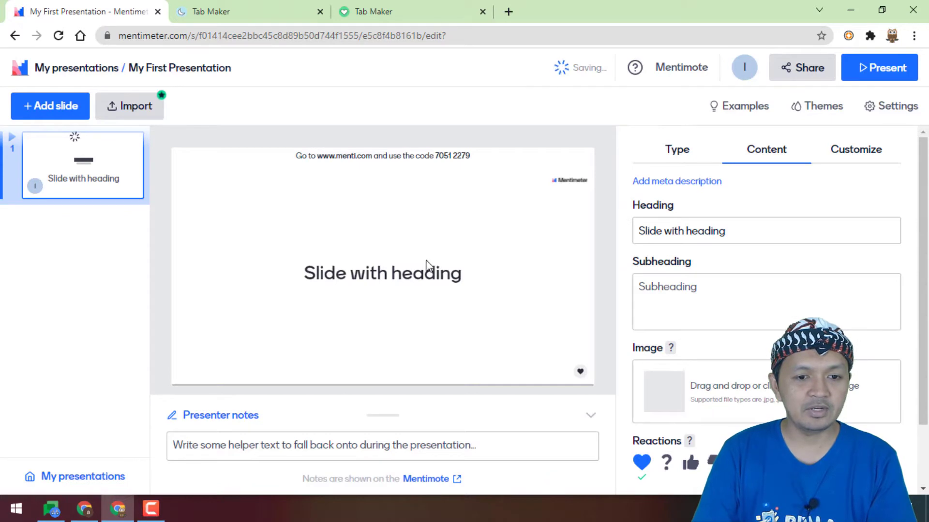
{"action": "left_click", "coordinate": [746, 231]}
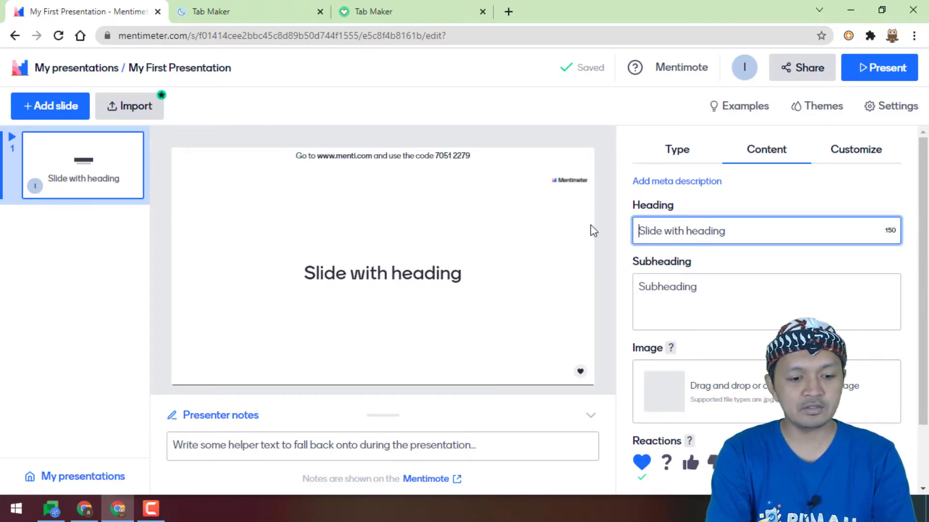
{"action": "type", "text": "AKSARA SUNDA"}
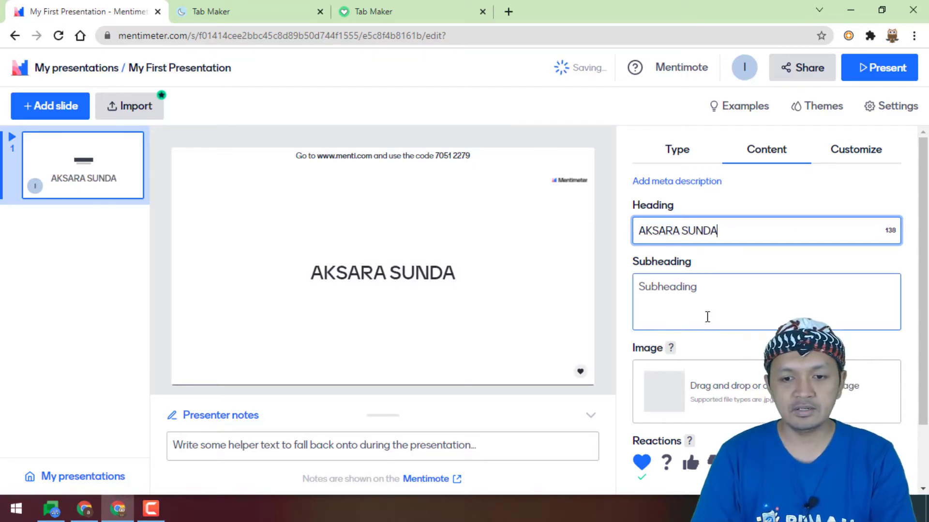
- Add the subheading "PANGAJARAN AKSARA SUNDA PIKEUN KELAS X SMA / SMK" to the heading slide
{"action": "left_click", "coordinate": [699, 295]}
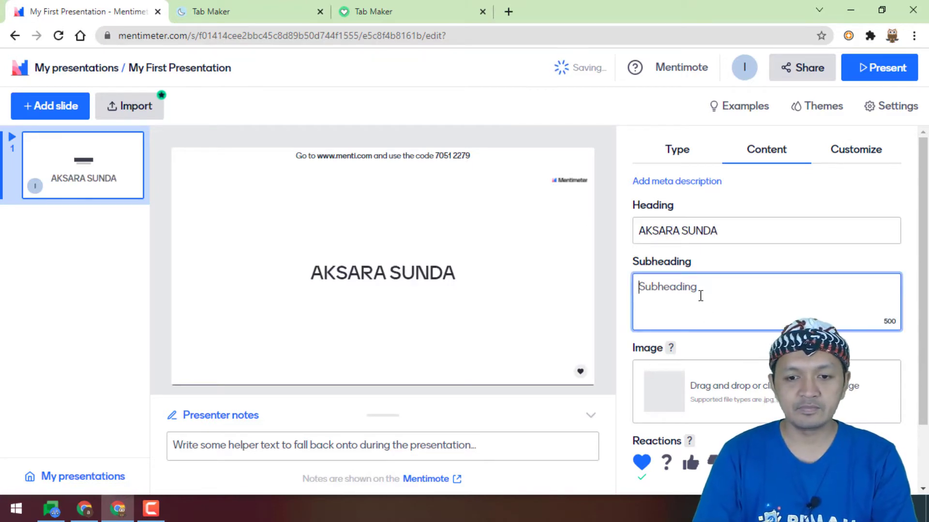
{"action": "type", "text": "PIKE"}
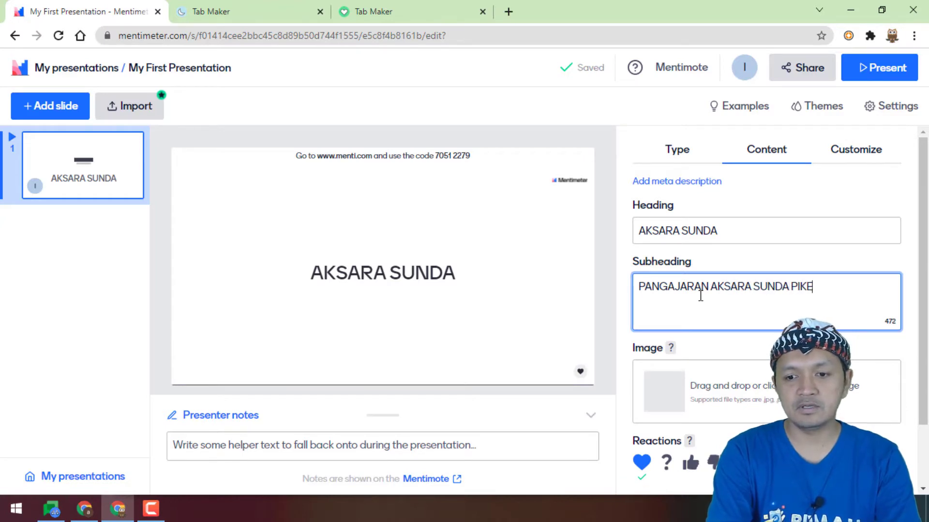
{"action": "type", "text": "UN KELAS X"}
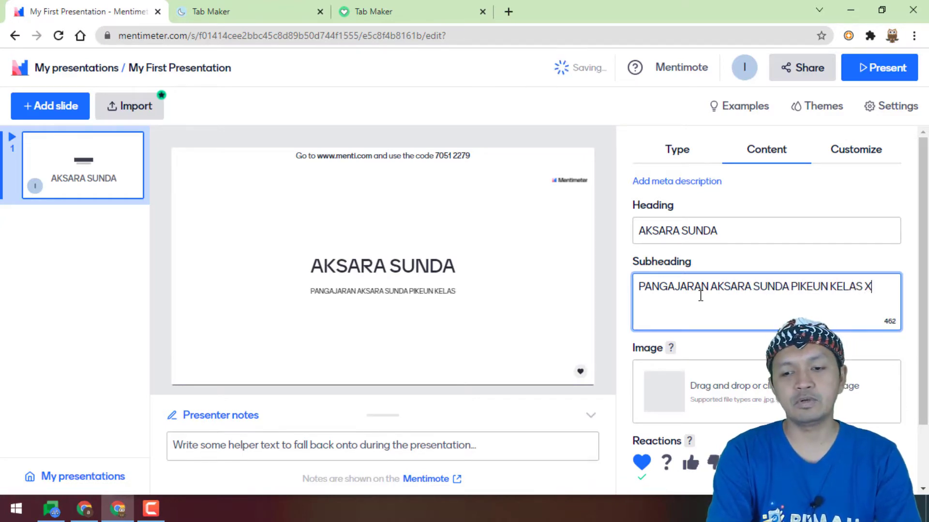
{"action": "type", "text": " SMA / SM"}
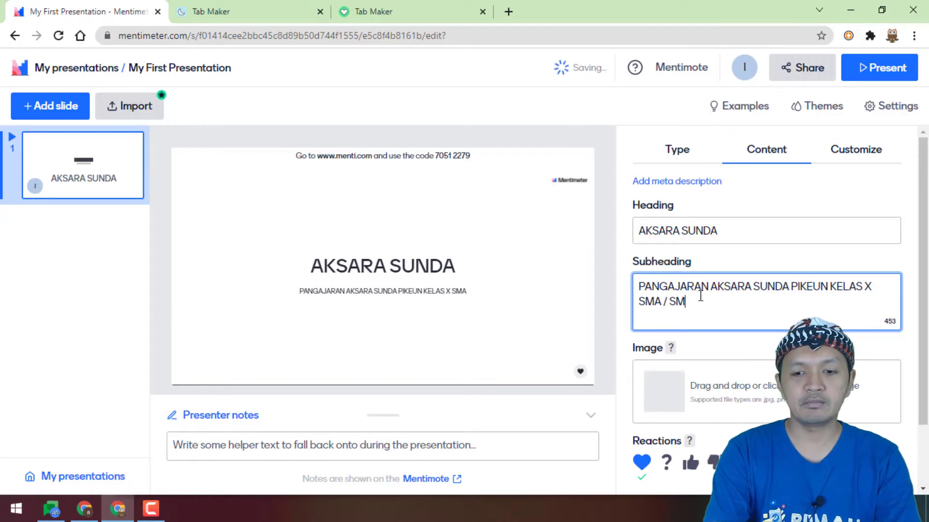
{"action": "type", "text": "K"}
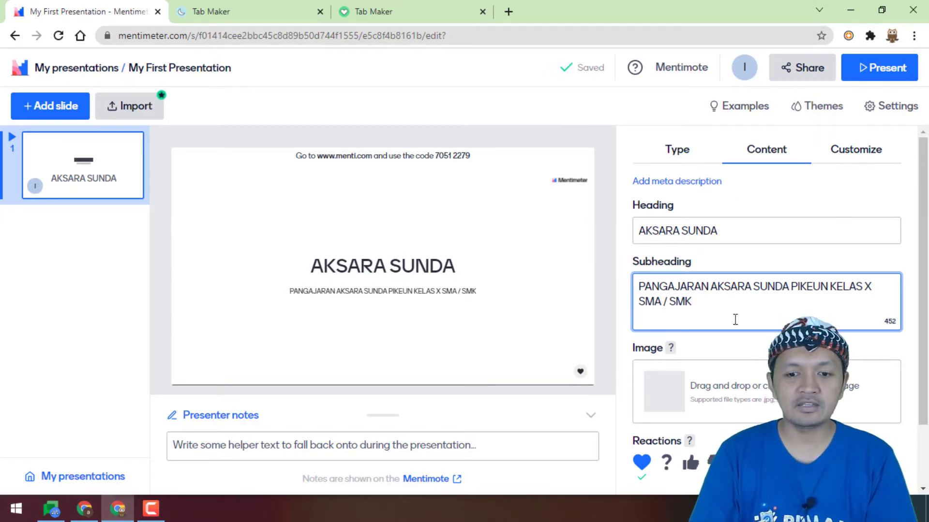
{"action": "scroll", "coordinate": [730, 387], "scroll_direction": "down", "scroll_amount": 2}
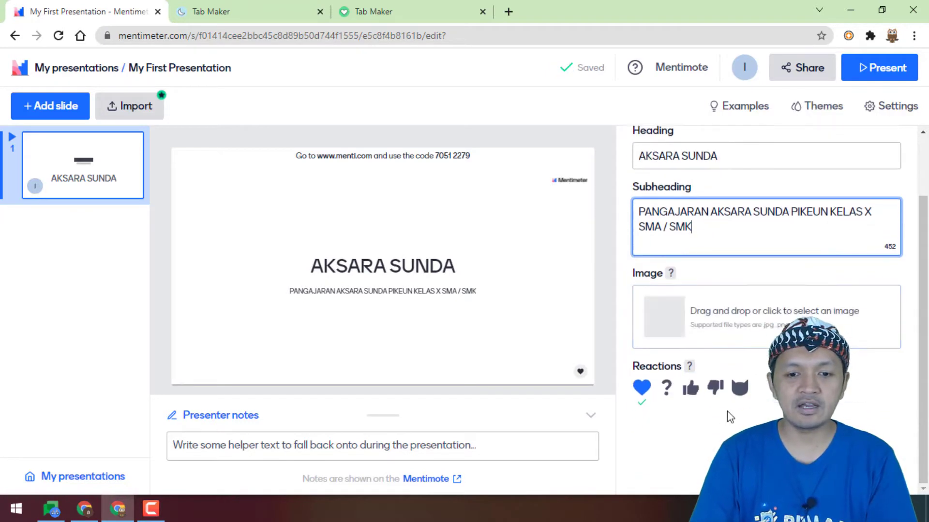
- Browse the available themes and apply the Explore theme to the presentation
{"action": "left_click", "coordinate": [29, 111]}
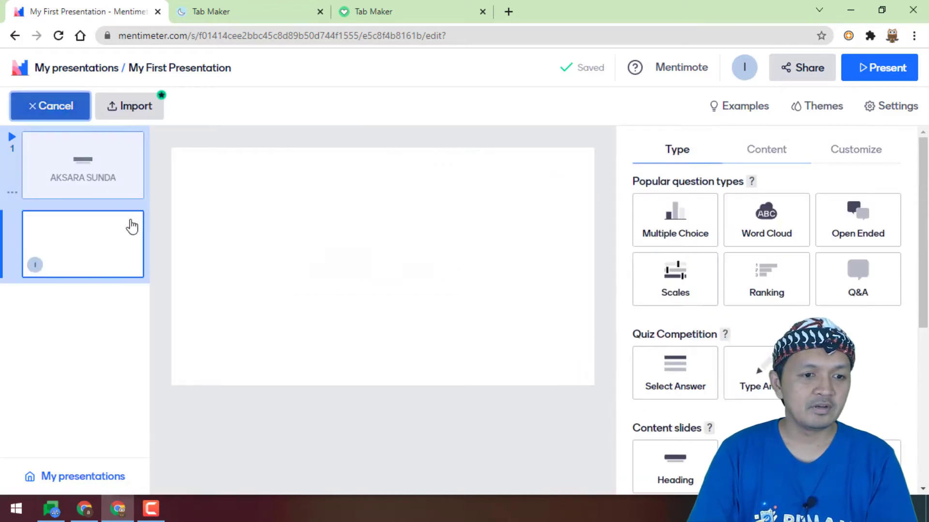
{"action": "left_click", "coordinate": [809, 107]}
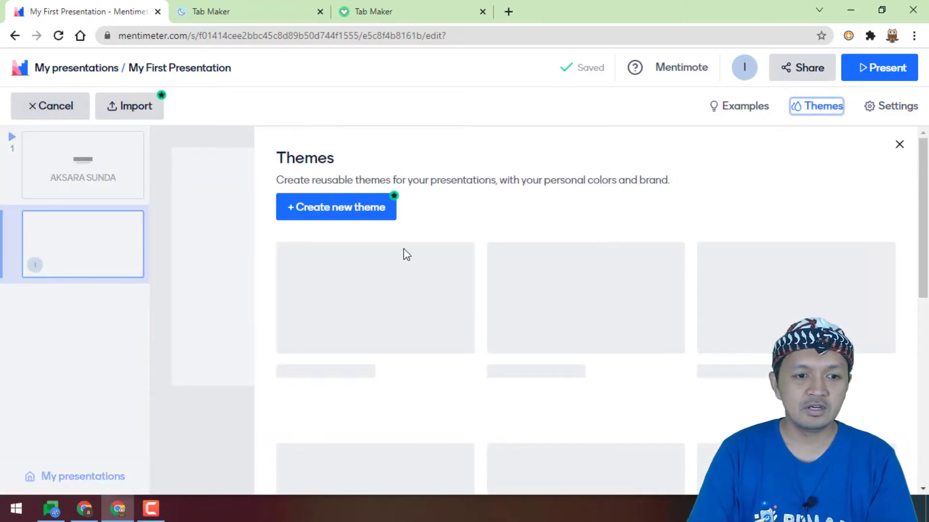
{"action": "scroll", "coordinate": [572, 324], "scroll_direction": "down", "scroll_amount": 8}
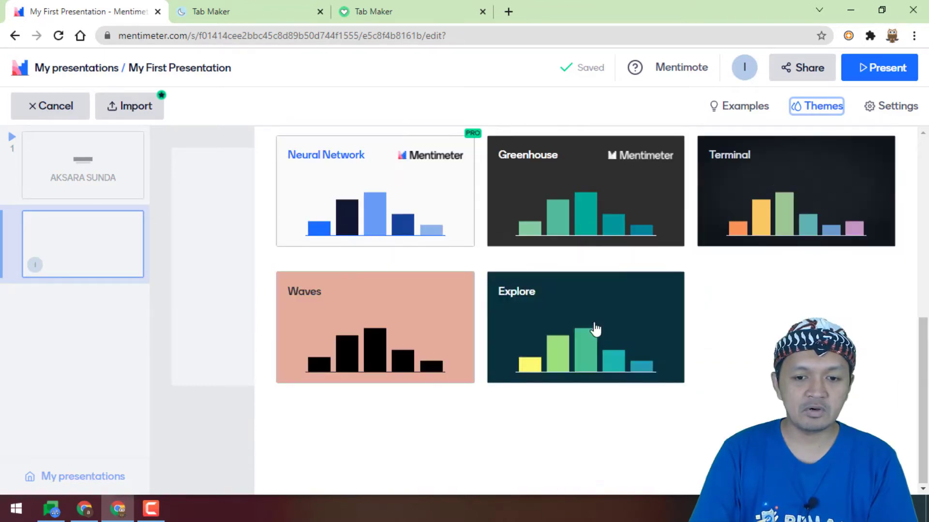
{"action": "scroll", "coordinate": [594, 329], "scroll_direction": "up", "scroll_amount": 7}
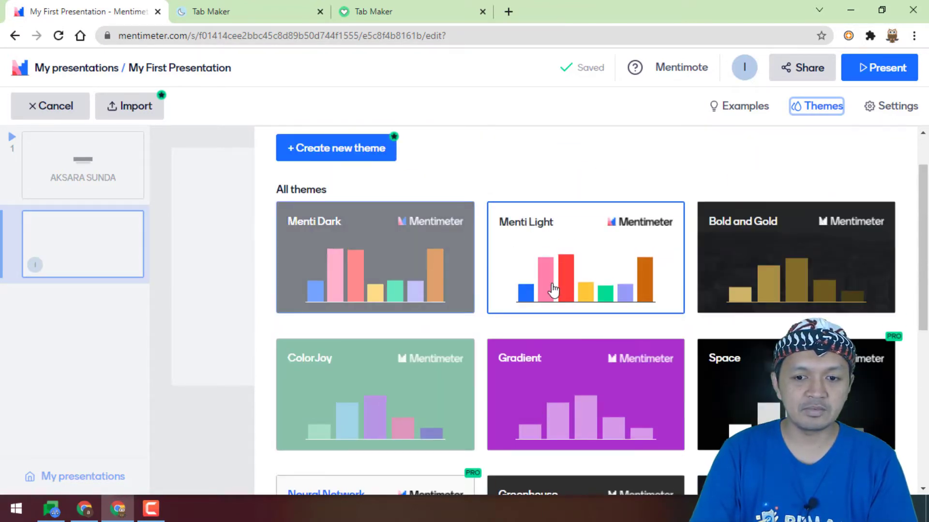
{"action": "scroll", "coordinate": [551, 297], "scroll_direction": "down", "scroll_amount": 1}
{"action": "scroll", "coordinate": [583, 296], "scroll_direction": "down", "scroll_amount": 4}
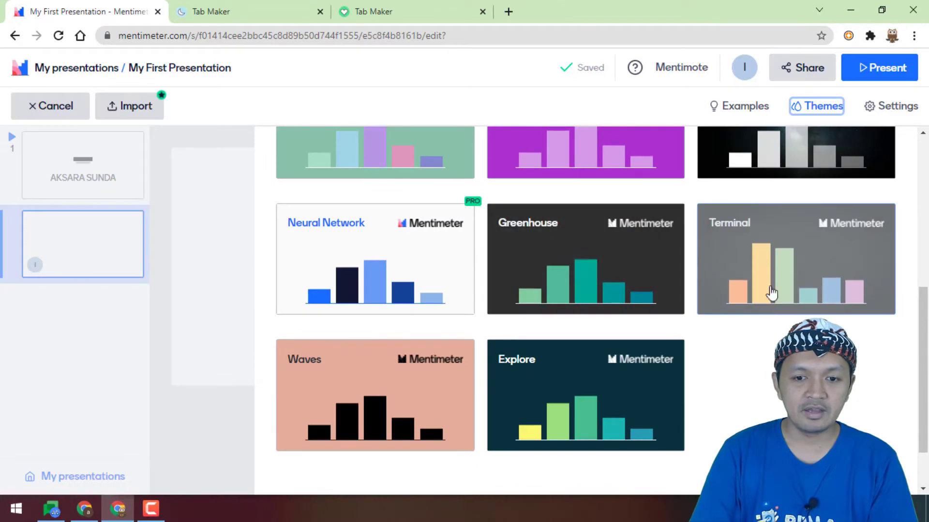
{"action": "scroll", "coordinate": [686, 284], "scroll_direction": "up", "scroll_amount": 3}
{"action": "scroll", "coordinate": [758, 259], "scroll_direction": "up", "scroll_amount": 3}
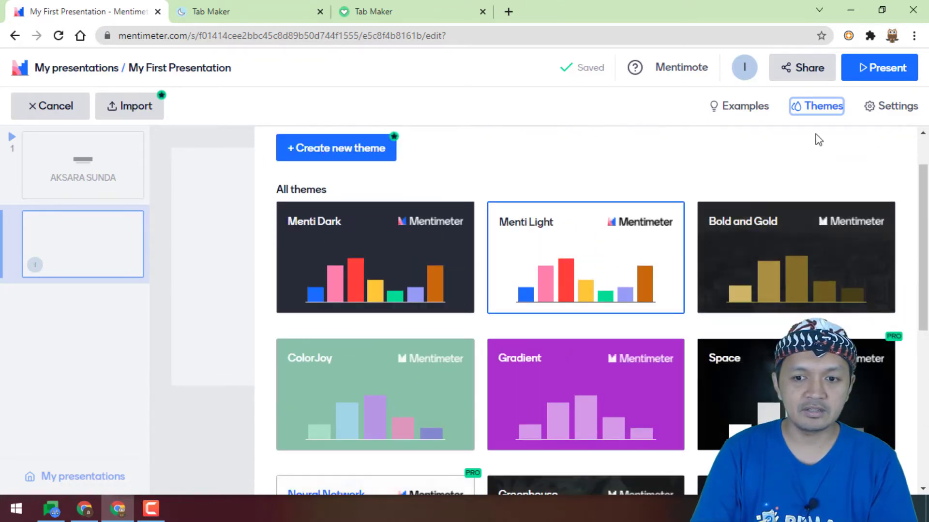
{"action": "scroll", "coordinate": [346, 390], "scroll_direction": "down", "scroll_amount": 7}
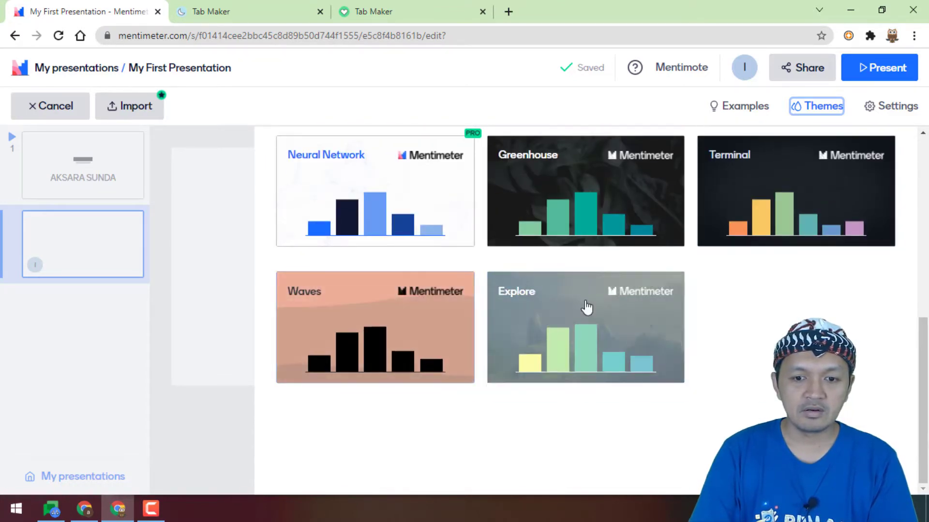
{"action": "left_click", "coordinate": [664, 329]}
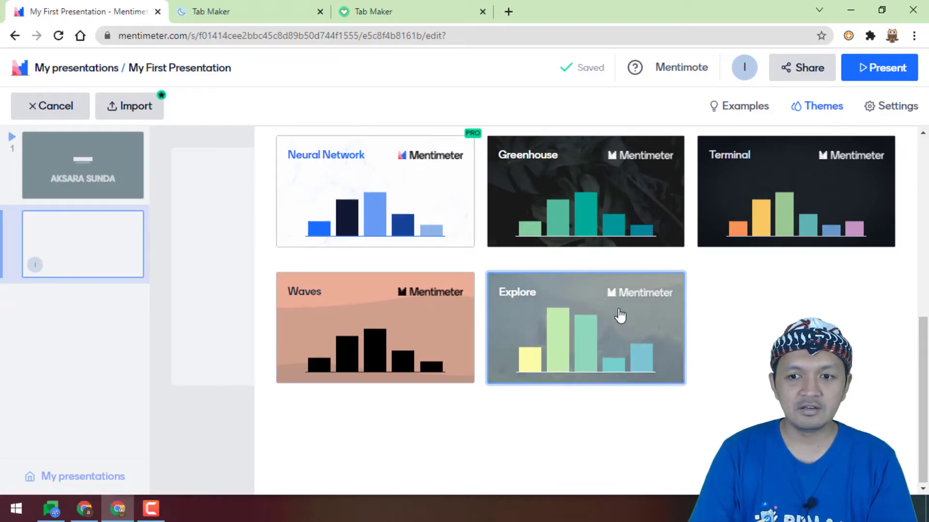
- Leave the theme gallery and return to the AKSARA SUNDA heading slide
{"action": "scroll", "coordinate": [475, 309], "scroll_direction": "up", "scroll_amount": 8}
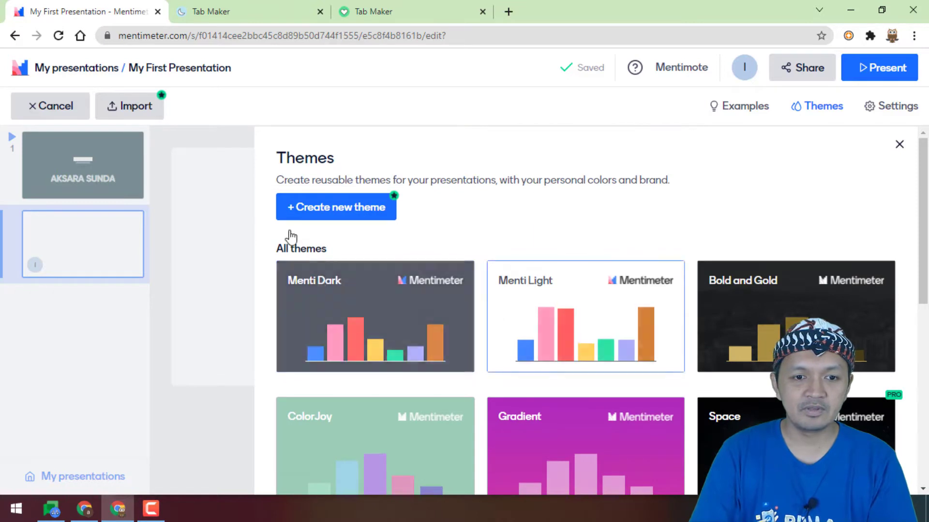
{"action": "left_click", "coordinate": [45, 183]}
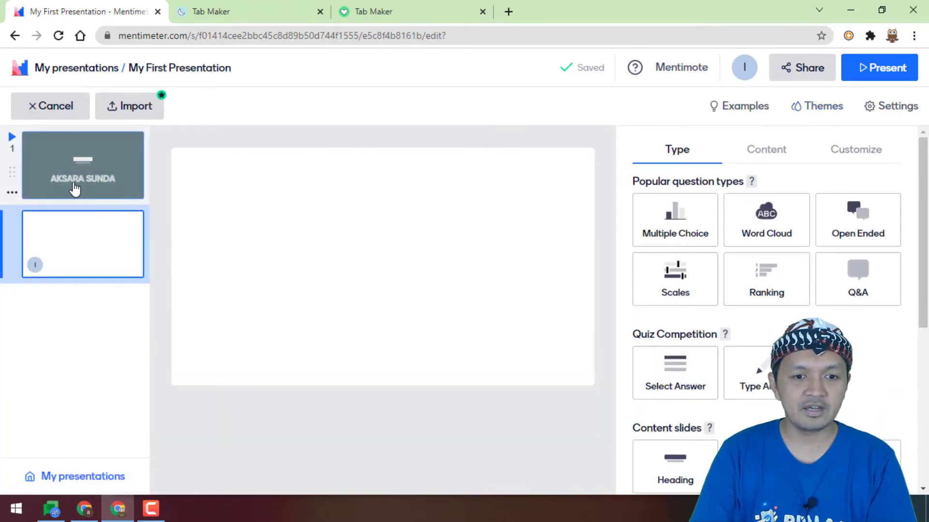
{"action": "left_click", "coordinate": [92, 184]}
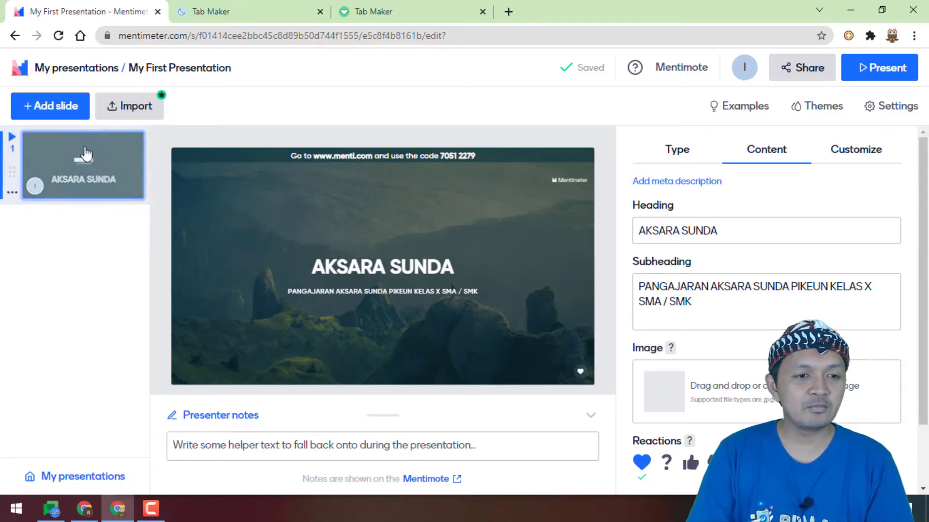
- Add a second slide and make it a Multiple Choice question
{"action": "left_click", "coordinate": [70, 109]}
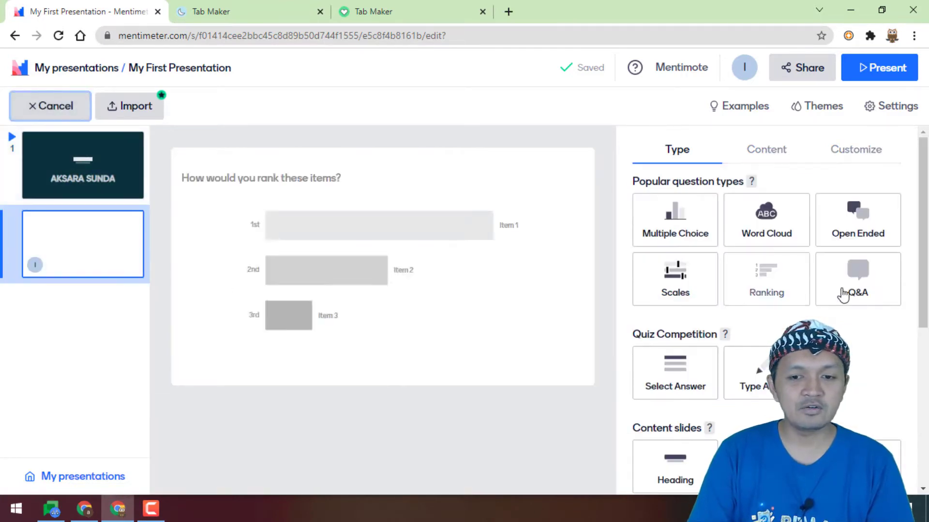
{"action": "scroll", "coordinate": [793, 313], "scroll_direction": "down", "scroll_amount": 1}
{"action": "scroll", "coordinate": [774, 339], "scroll_direction": "up", "scroll_amount": 1}
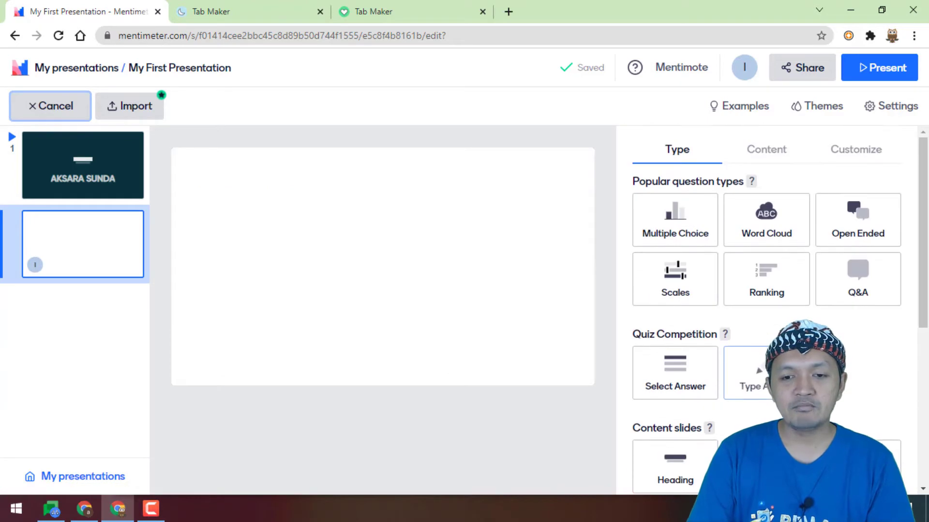
{"action": "scroll", "coordinate": [773, 339], "scroll_direction": "down", "scroll_amount": 4}
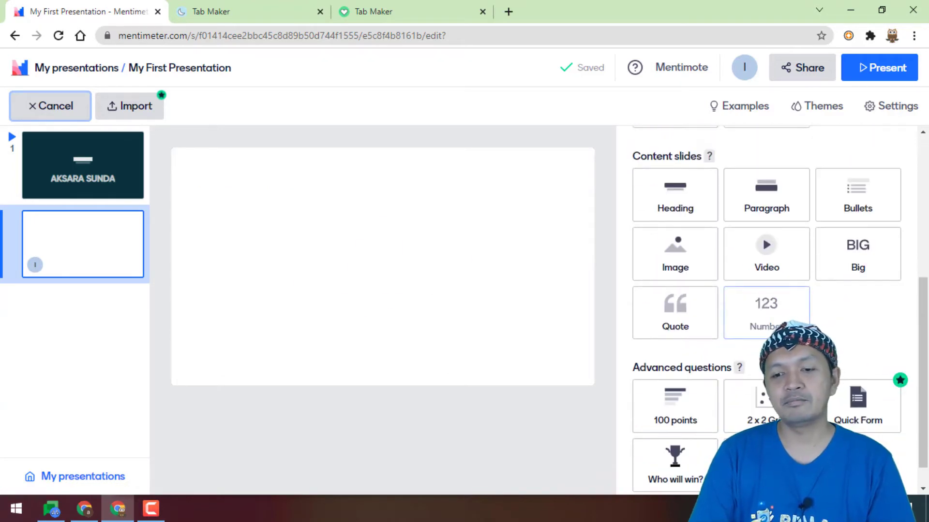
{"action": "scroll", "coordinate": [766, 310], "scroll_direction": "down", "scroll_amount": 1}
{"action": "scroll", "coordinate": [766, 283], "scroll_direction": "up", "scroll_amount": 3}
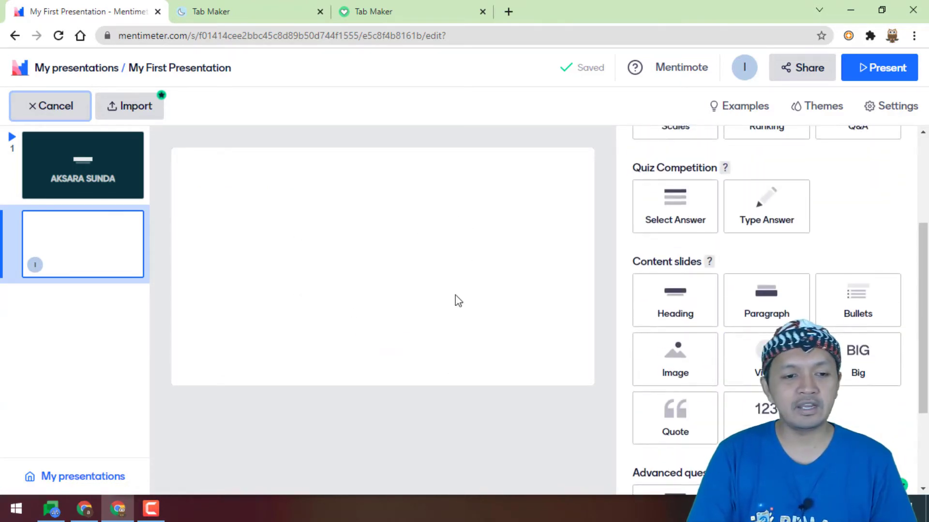
{"action": "scroll", "coordinate": [819, 321], "scroll_direction": "up", "scroll_amount": 4}
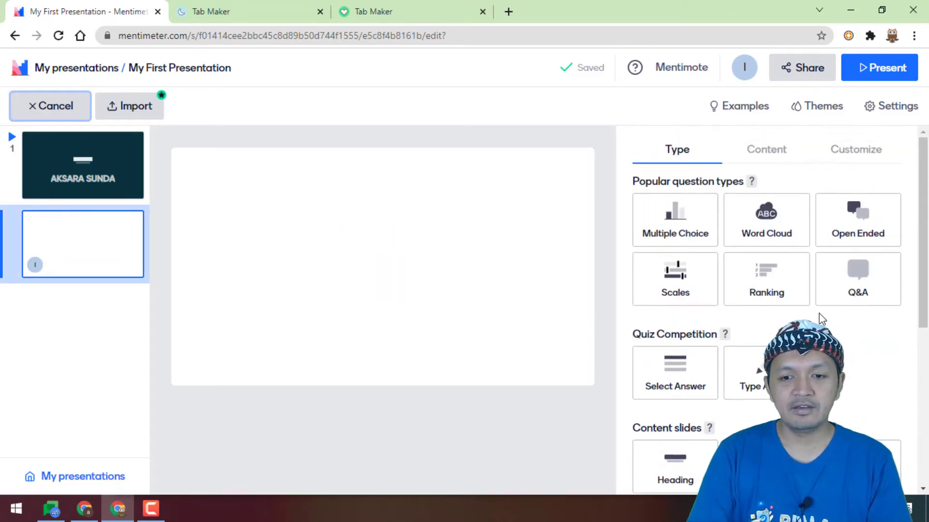
{"action": "scroll", "coordinate": [820, 319], "scroll_direction": "down", "scroll_amount": 2}
{"action": "scroll", "coordinate": [821, 319], "scroll_direction": "up", "scroll_amount": 2}
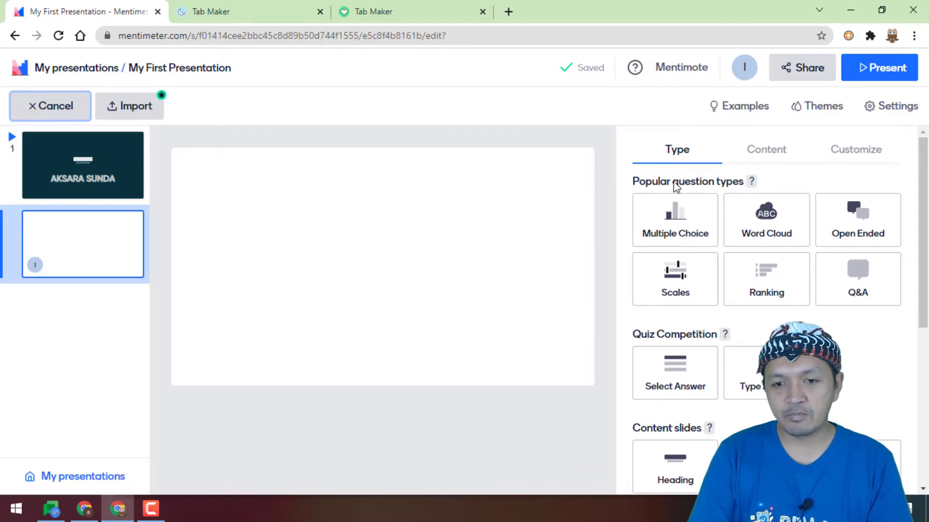
{"action": "mouse_move", "coordinate": [754, 188]}
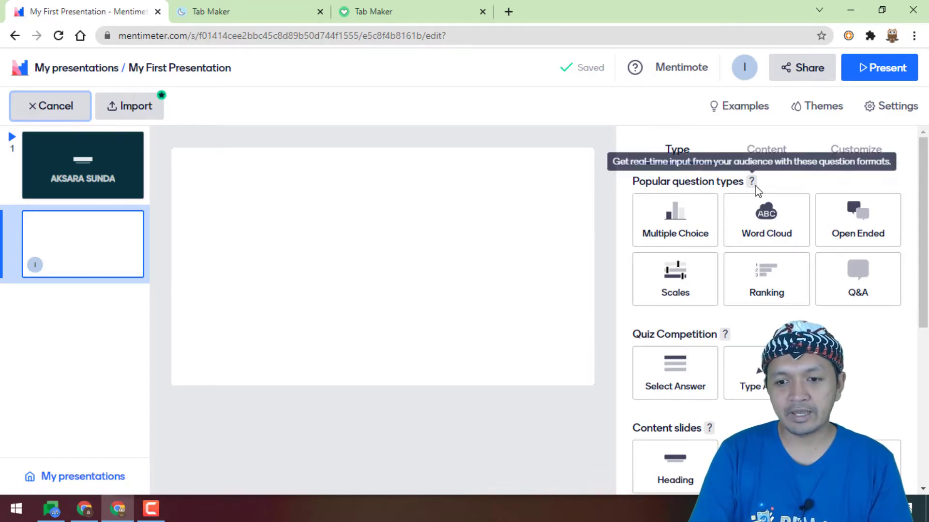
{"action": "left_click", "coordinate": [691, 236]}
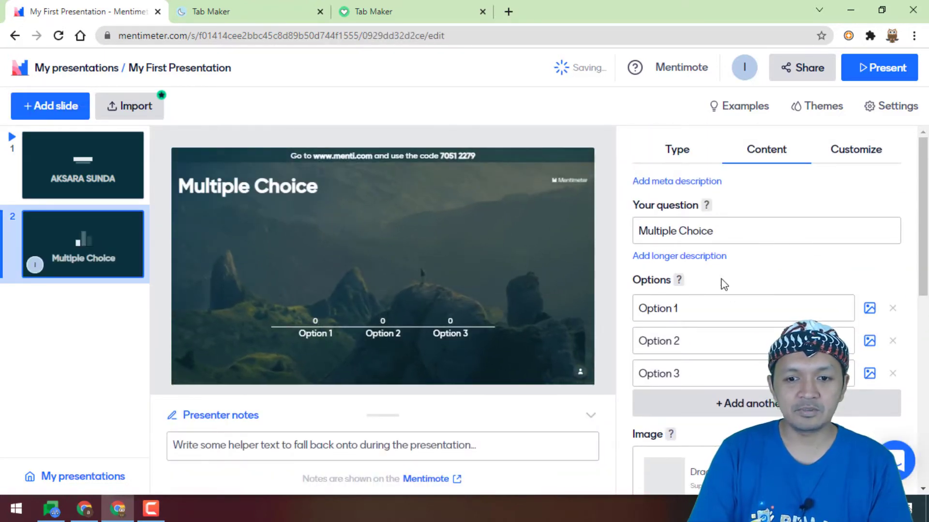
- Enter "Aksara anu digunakeun ku masarakat sunda baheula disebut ?" as the question of the multiple-choice slide
{"action": "left_click", "coordinate": [645, 234]}
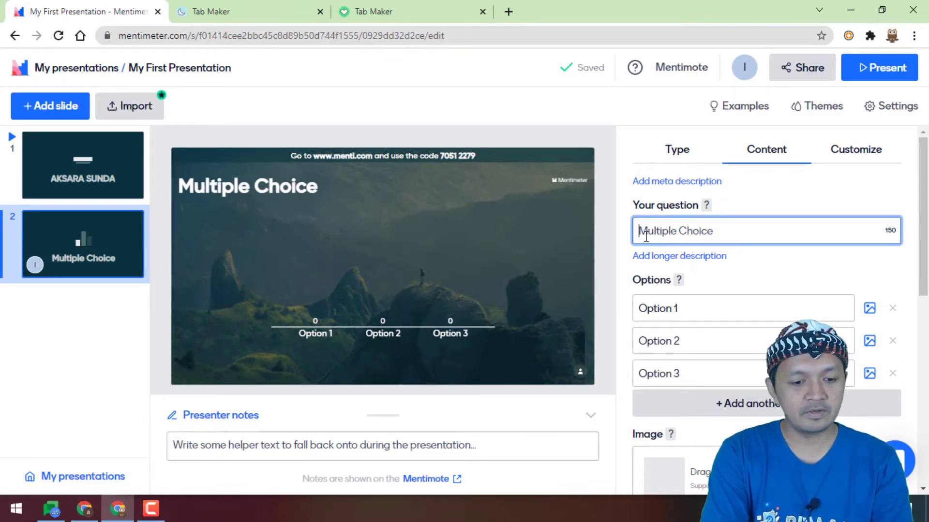
{"action": "type", "text": "Aksa"}
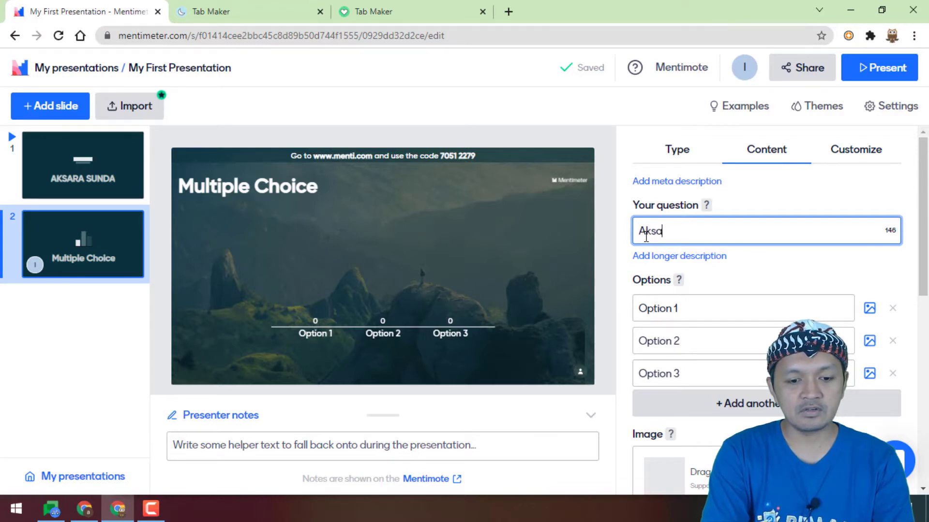
{"action": "type", "text": "r"}
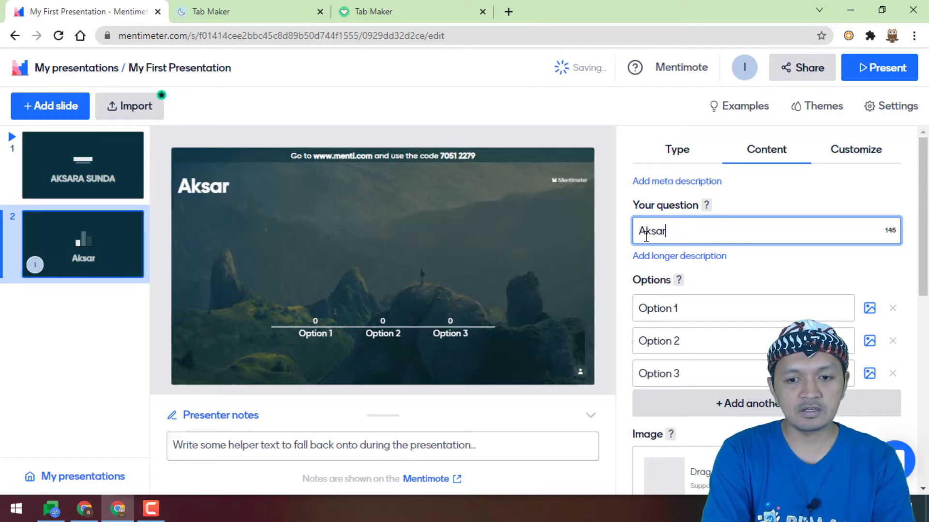
{"action": "type", "text": "a anu d"}
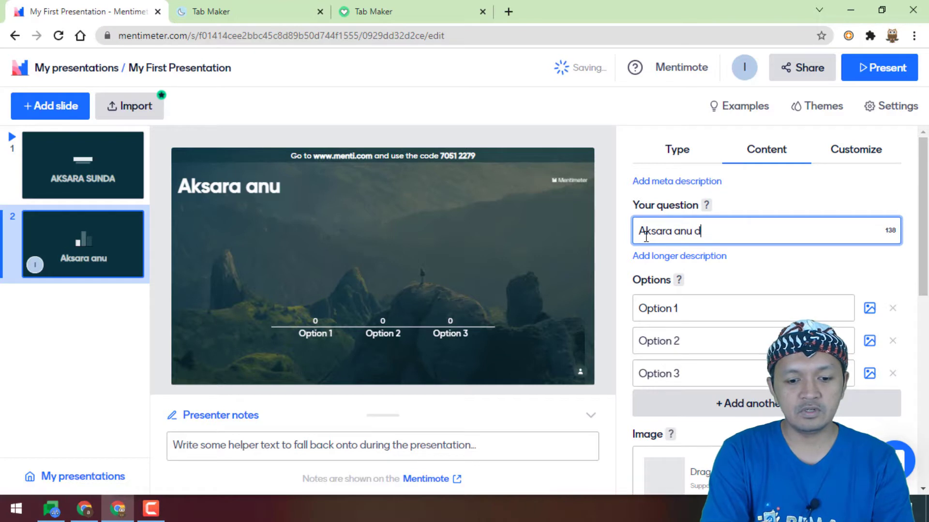
{"action": "type", "text": "igunakeun k"}
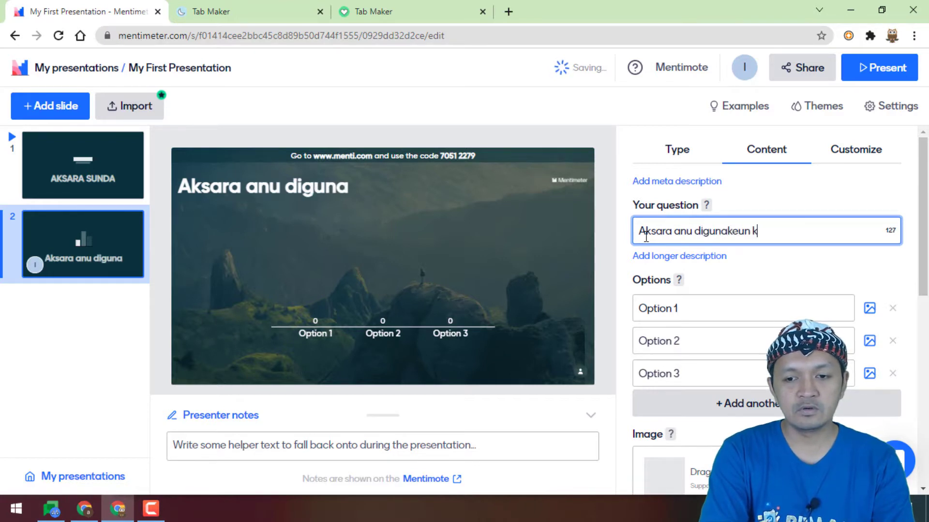
{"action": "type", "text": "u masara"}
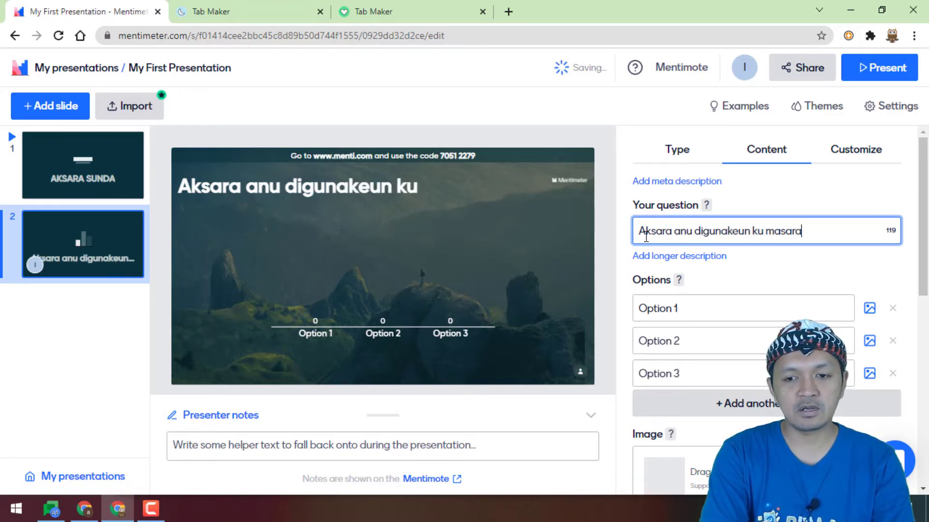
{"action": "type", "text": "kat sunda baheu"}
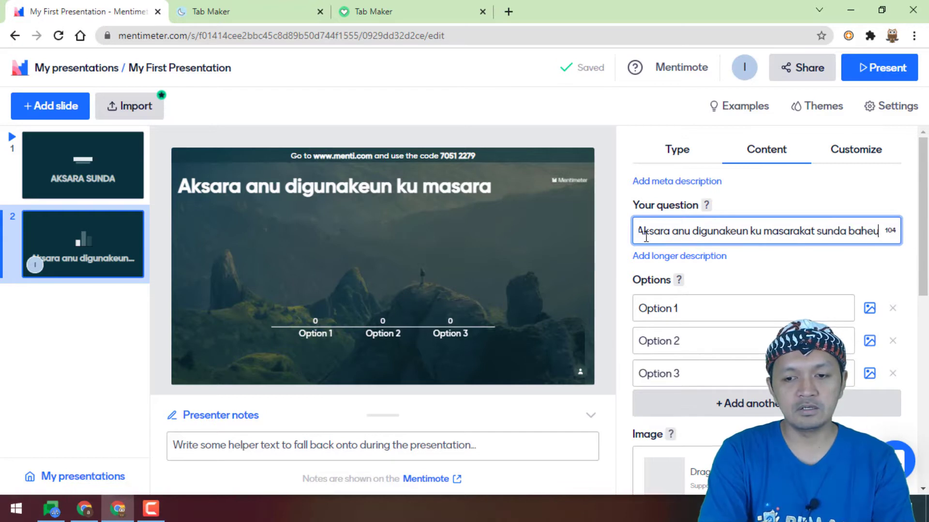
{"action": "type", "text": "la disebut ?"}
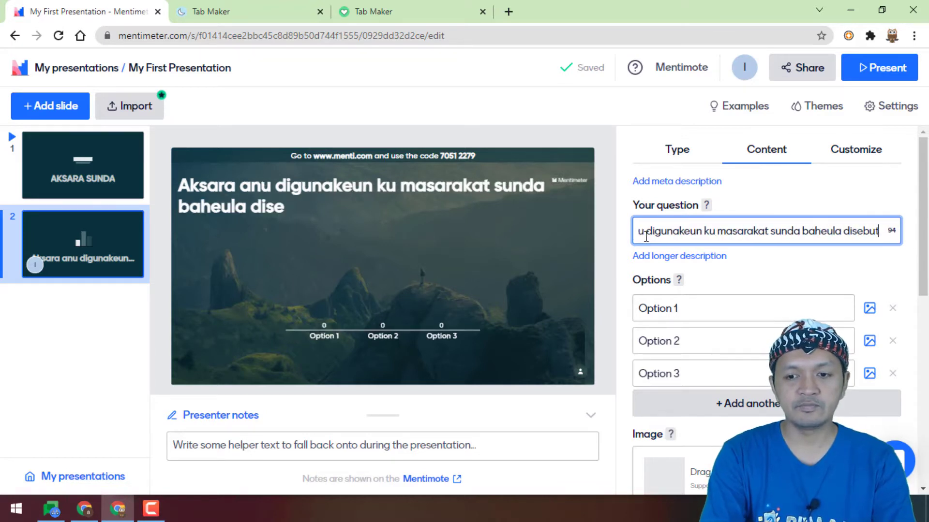
- Fill in the three answer options with "Hanacaraka", "Pegon" and "Aksara Sunda"
{"action": "left_click", "coordinate": [728, 316]}
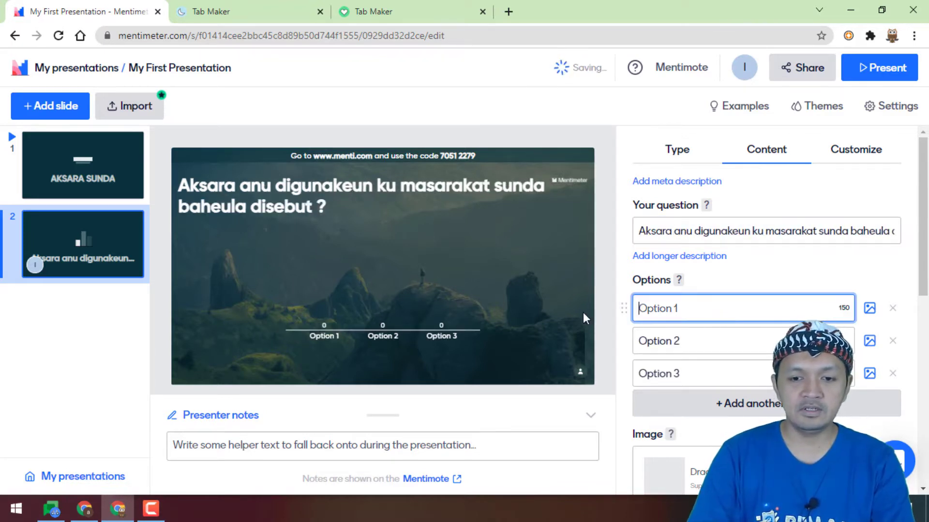
{"action": "type", "text": "Hanacaraka"}
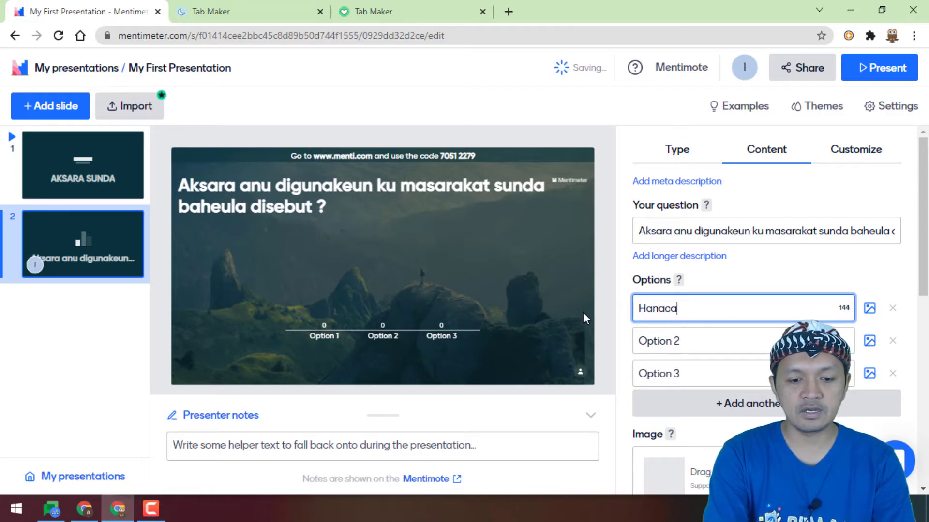
{"action": "left_click", "coordinate": [686, 340]}
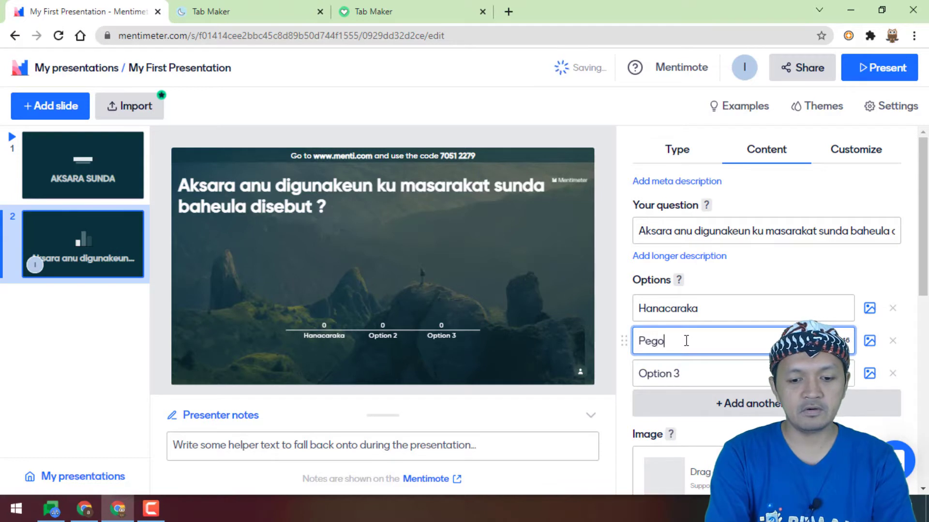
{"action": "type", "text": "Pegon"}
{"action": "left_click", "coordinate": [689, 372]}
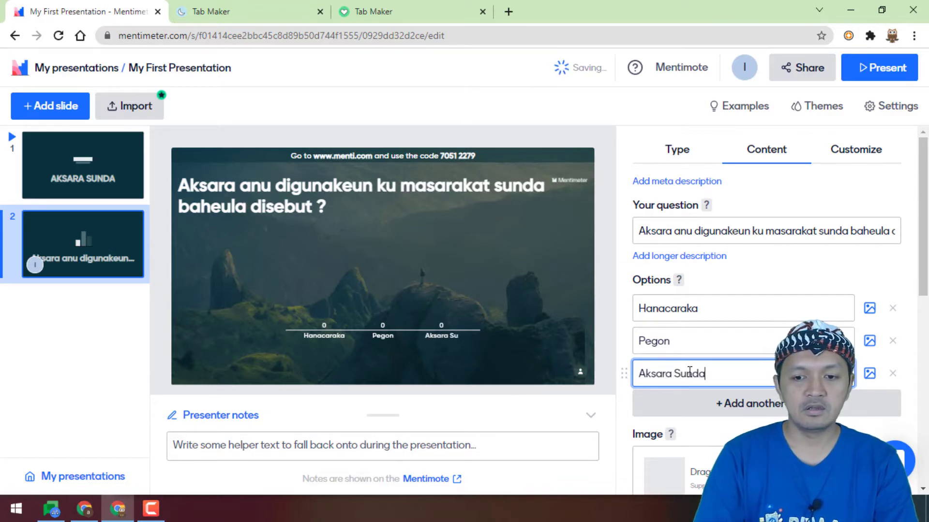
- Try the Donut and Pie result layouts on the multiple-choice slide and return it to Bars
{"action": "scroll", "coordinate": [730, 376], "scroll_direction": "down", "scroll_amount": 2}
{"action": "scroll", "coordinate": [738, 381], "scroll_direction": "up", "scroll_amount": 2}
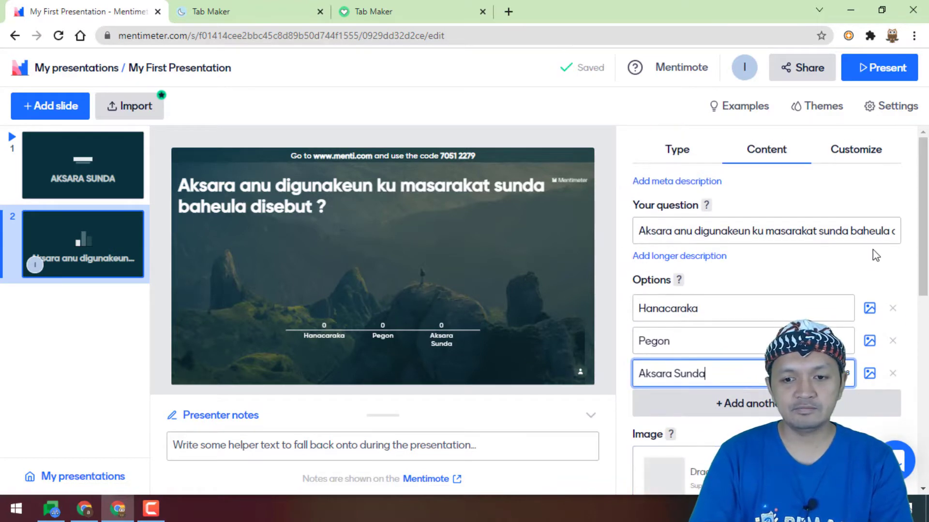
{"action": "scroll", "coordinate": [876, 255], "scroll_direction": "down", "scroll_amount": 4}
{"action": "scroll", "coordinate": [777, 307], "scroll_direction": "up", "scroll_amount": 2}
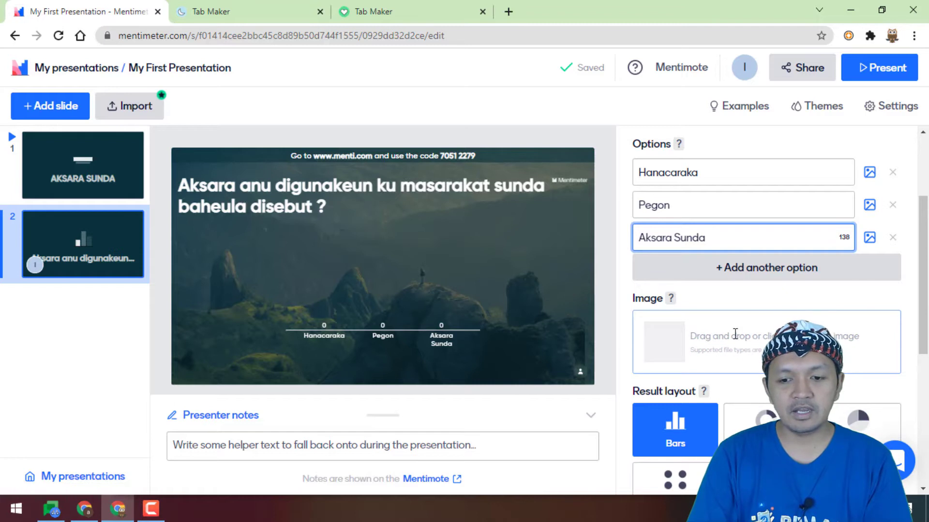
{"action": "scroll", "coordinate": [725, 271], "scroll_direction": "up", "scroll_amount": 2}
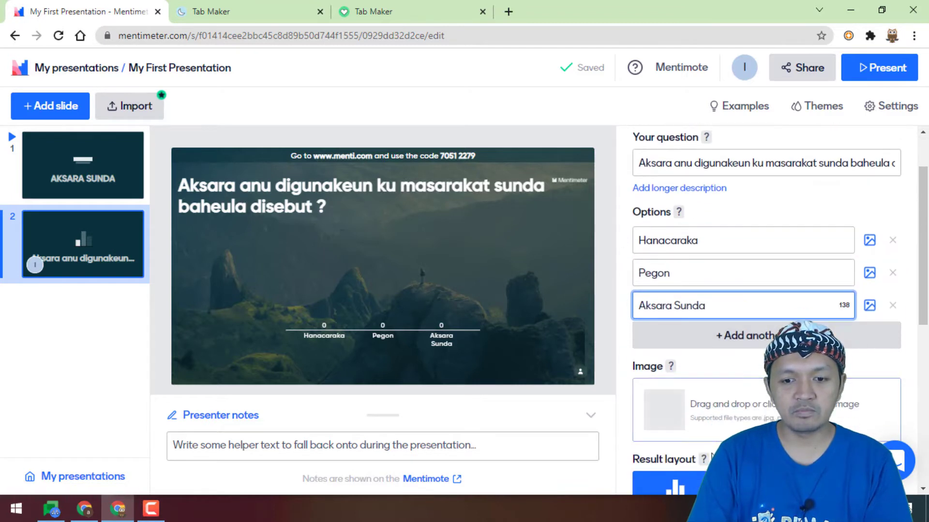
{"action": "scroll", "coordinate": [693, 445], "scroll_direction": "down", "scroll_amount": 2}
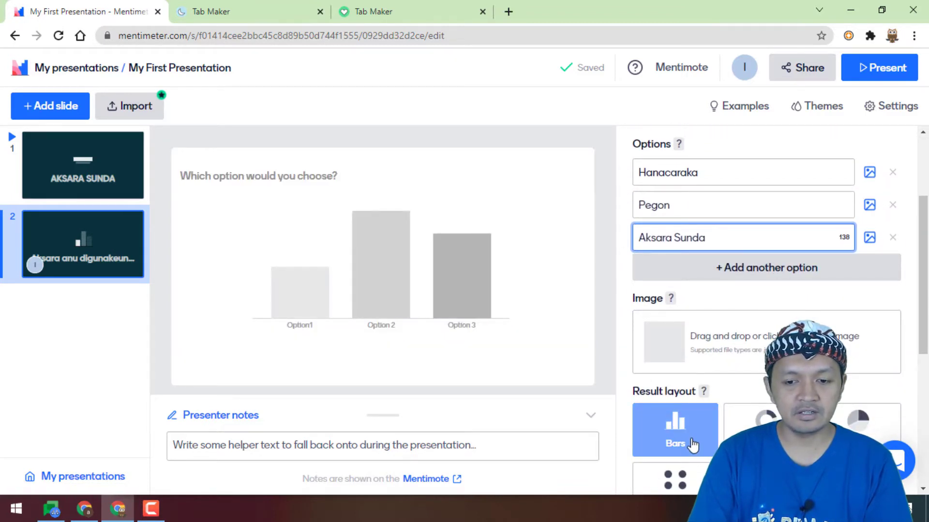
{"action": "left_click", "coordinate": [766, 428]}
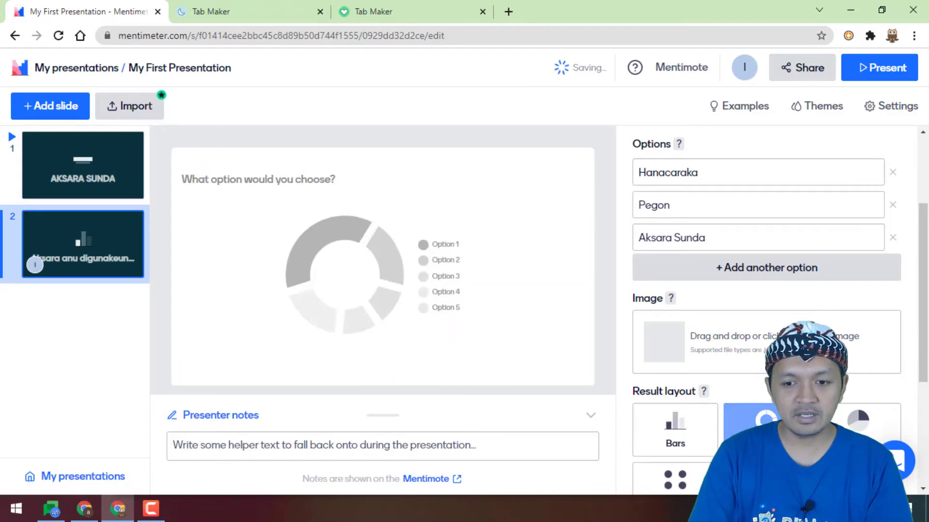
{"action": "left_click", "coordinate": [857, 420]}
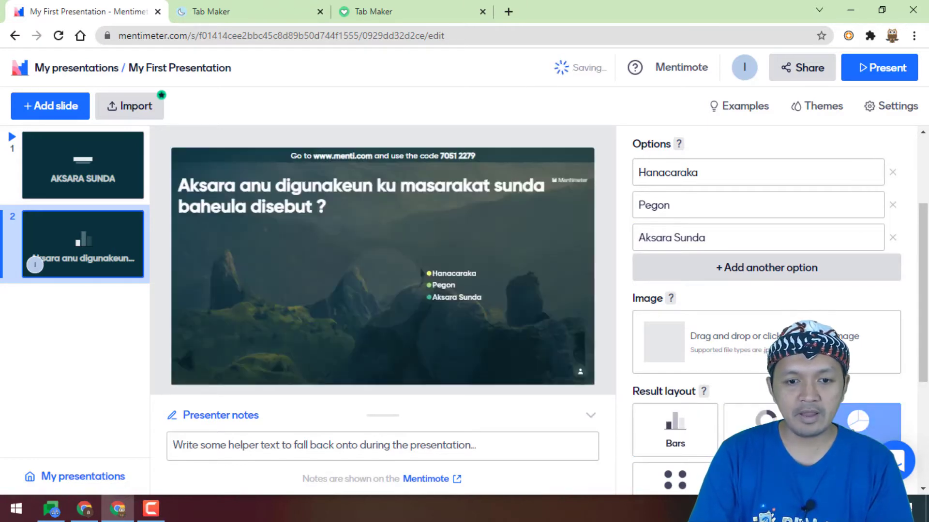
{"action": "scroll", "coordinate": [706, 438], "scroll_direction": "down", "scroll_amount": 3}
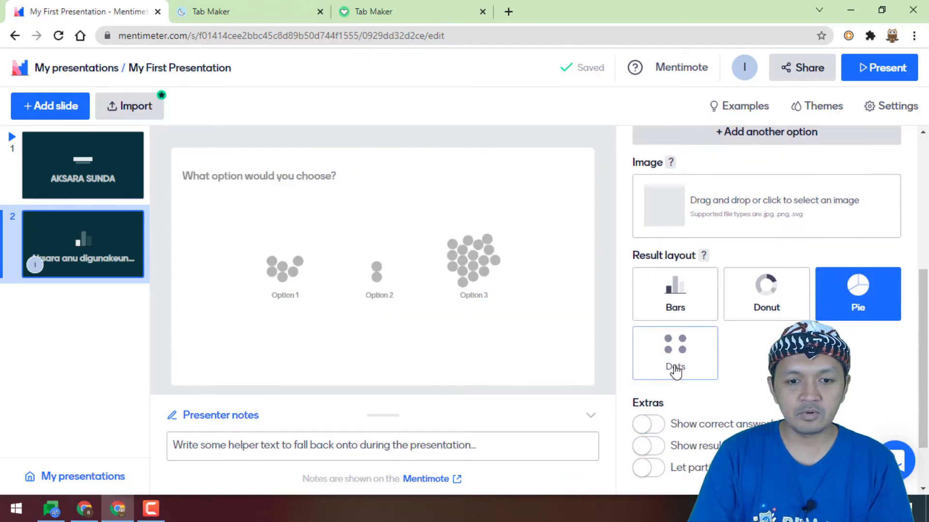
{"action": "left_click", "coordinate": [680, 317]}
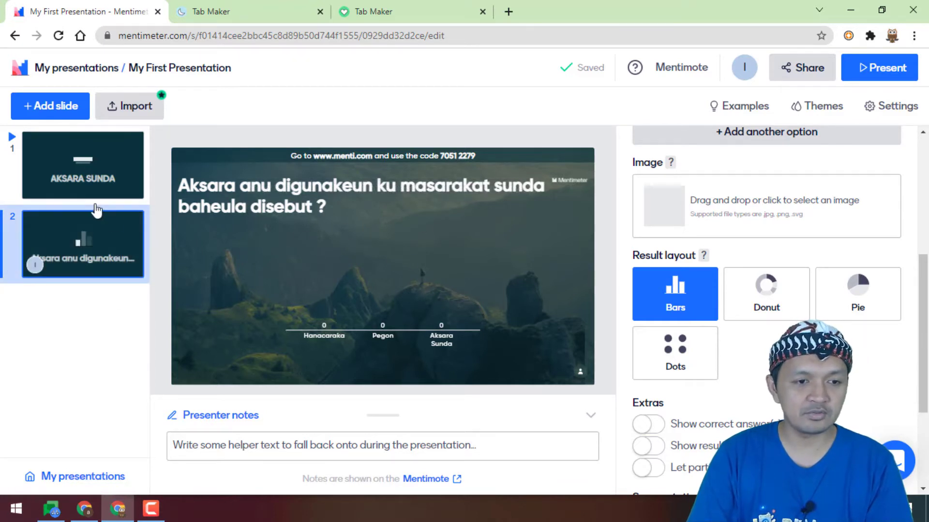
- Add a third slide and make it a Video content slide
{"action": "left_click", "coordinate": [67, 117]}
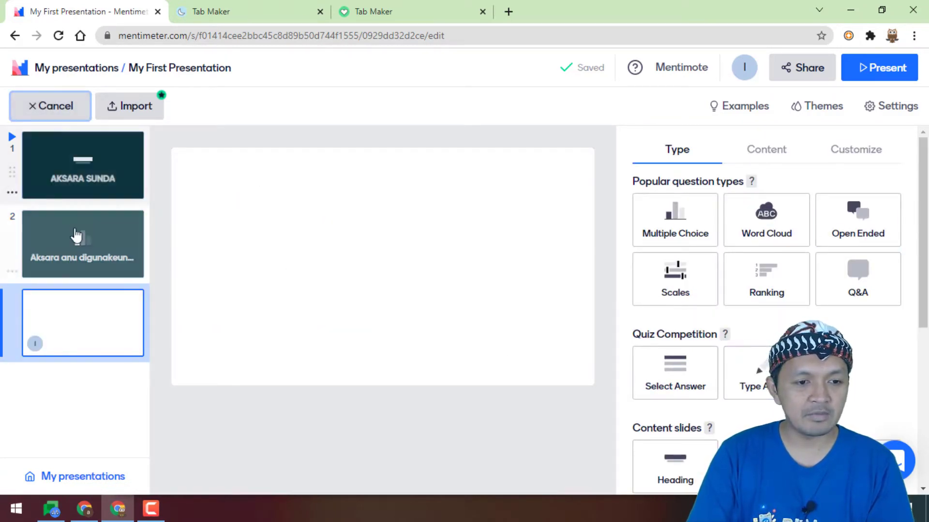
{"action": "scroll", "coordinate": [686, 308], "scroll_direction": "down", "scroll_amount": 6}
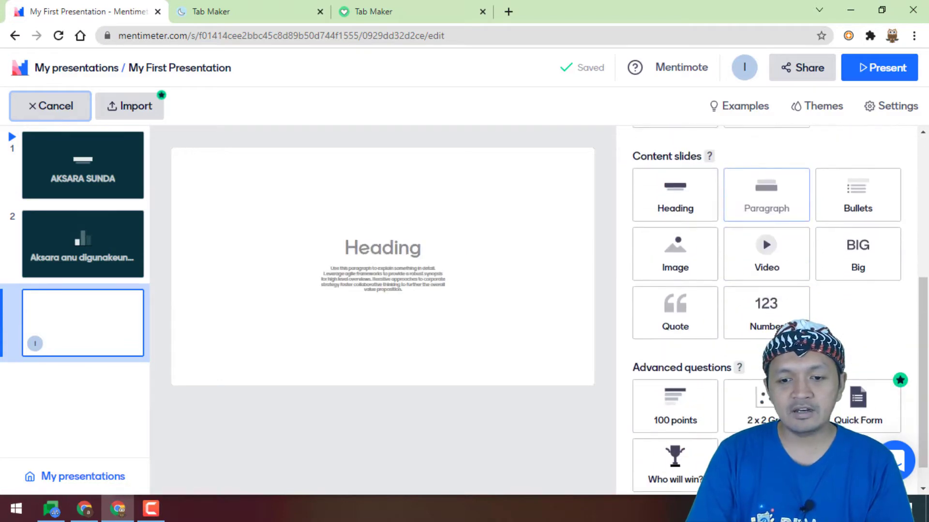
{"action": "scroll", "coordinate": [787, 327], "scroll_direction": "up", "scroll_amount": 6}
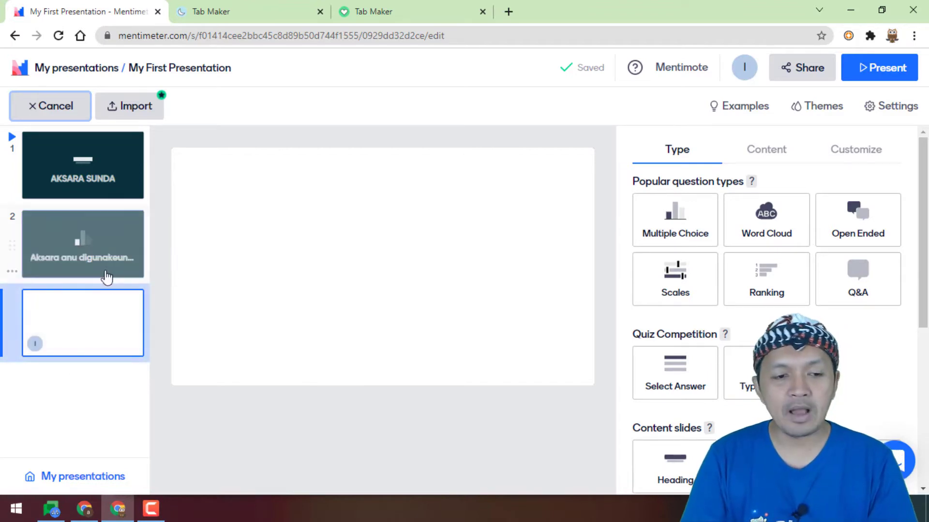
{"action": "scroll", "coordinate": [668, 353], "scroll_direction": "down", "scroll_amount": 3}
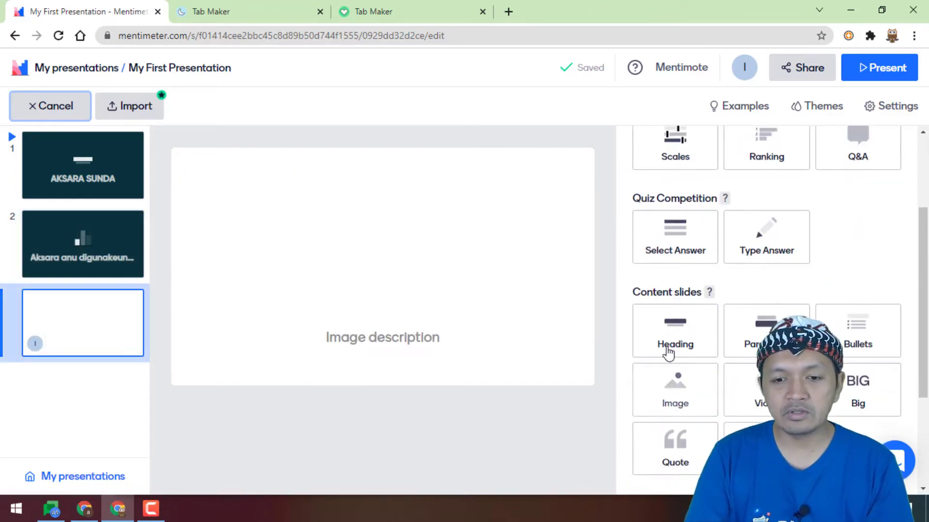
{"action": "scroll", "coordinate": [670, 290], "scroll_direction": "up", "scroll_amount": 3}
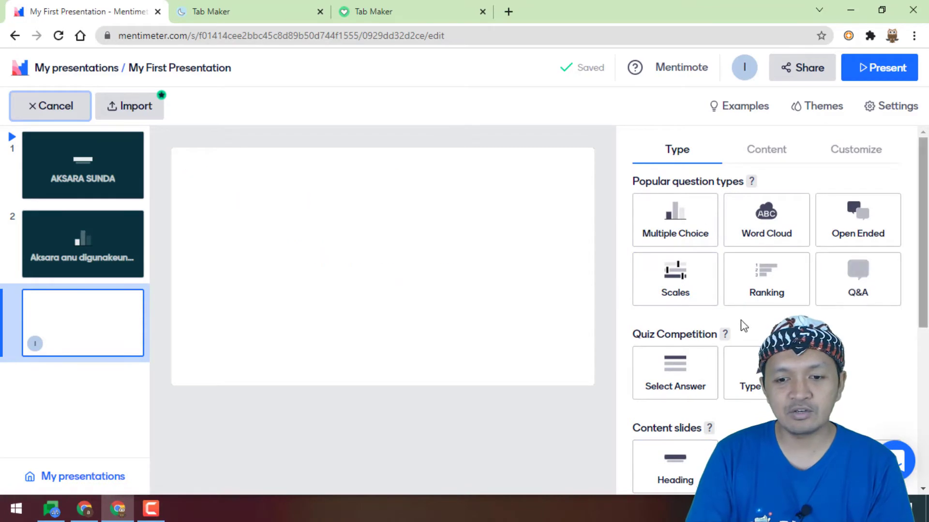
{"action": "scroll", "coordinate": [745, 324], "scroll_direction": "down", "scroll_amount": 4}
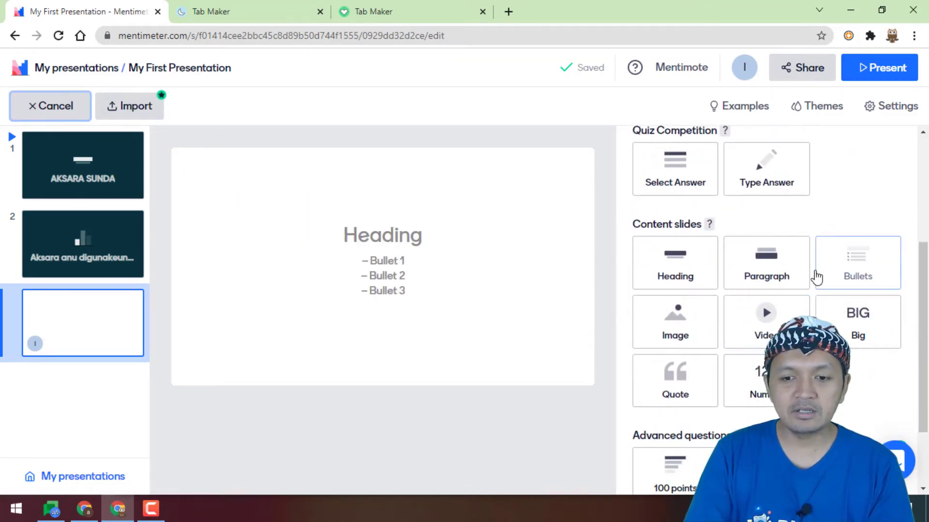
{"action": "left_click", "coordinate": [788, 266]}
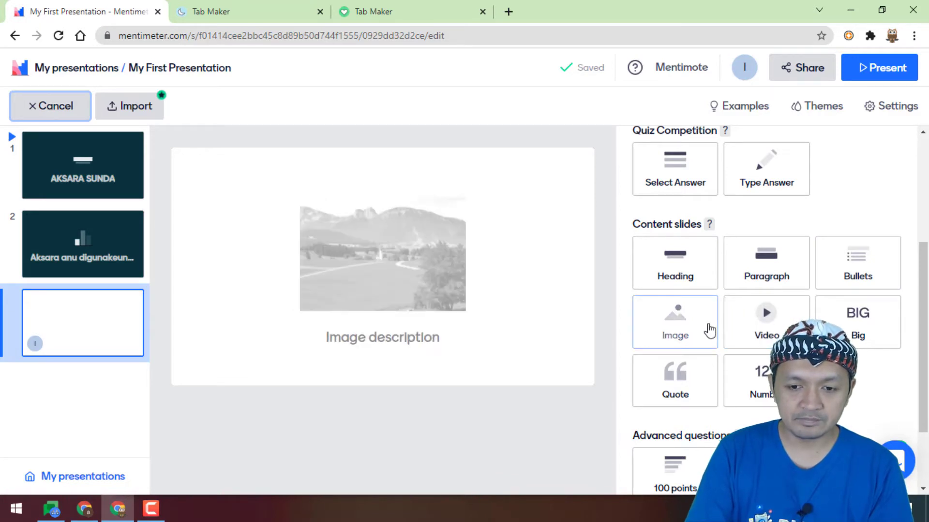
{"action": "left_click", "coordinate": [769, 323]}
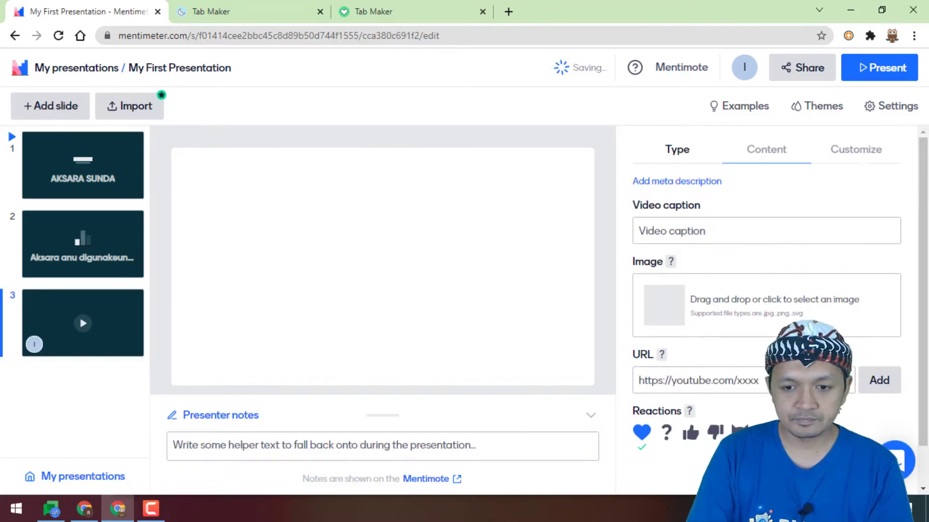
- Enter "AKSARA SUNDA" as the video caption of the third slide
{"action": "left_click", "coordinate": [735, 229]}
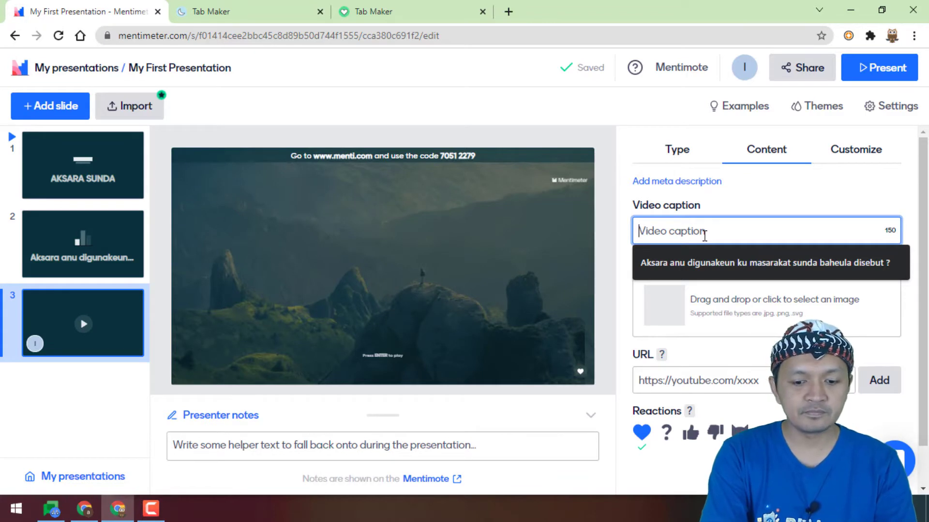
{"action": "type", "text": "AKSARA SUNDA"}
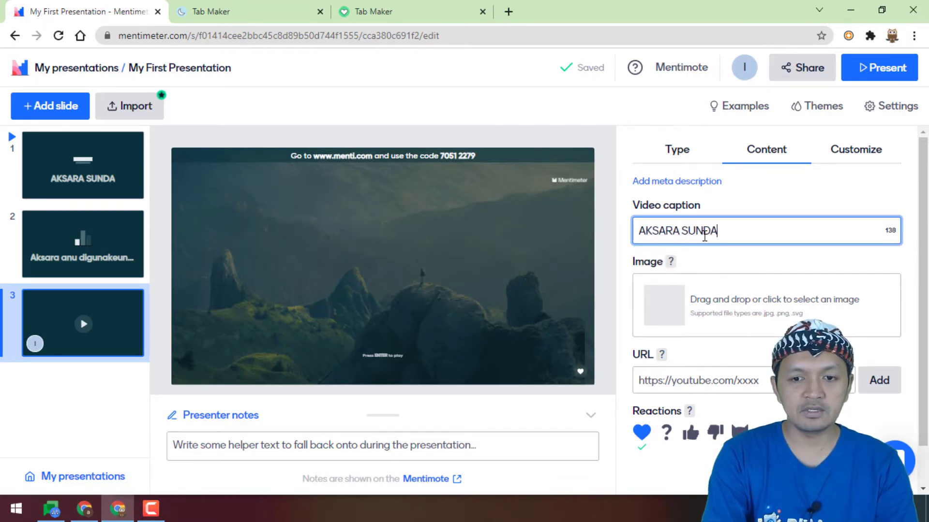
{"action": "scroll", "coordinate": [701, 337], "scroll_direction": "down", "scroll_amount": 1}
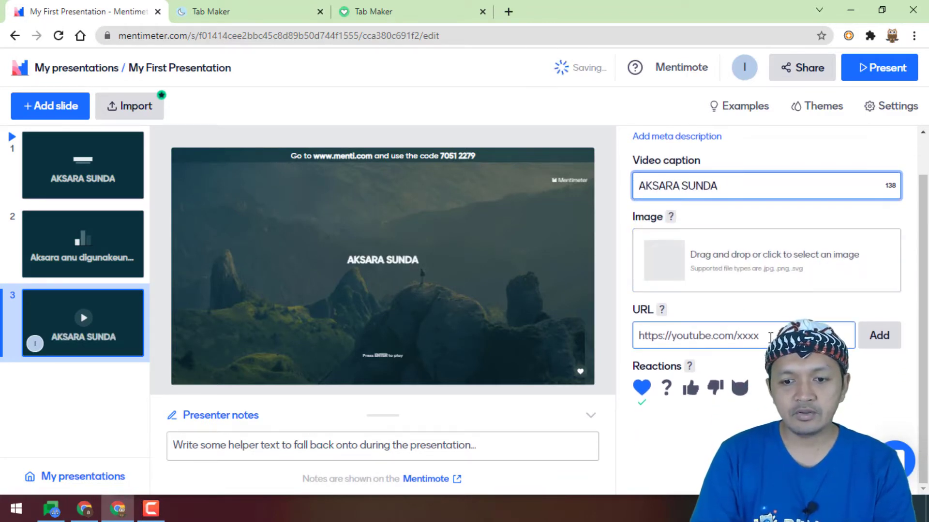
{"action": "left_click", "coordinate": [770, 337]}
- Switch to the first Tab Maker browser tab, open youtube.com there and search for "AKSARA SUNDA"
{"action": "left_click", "coordinate": [251, 10]}
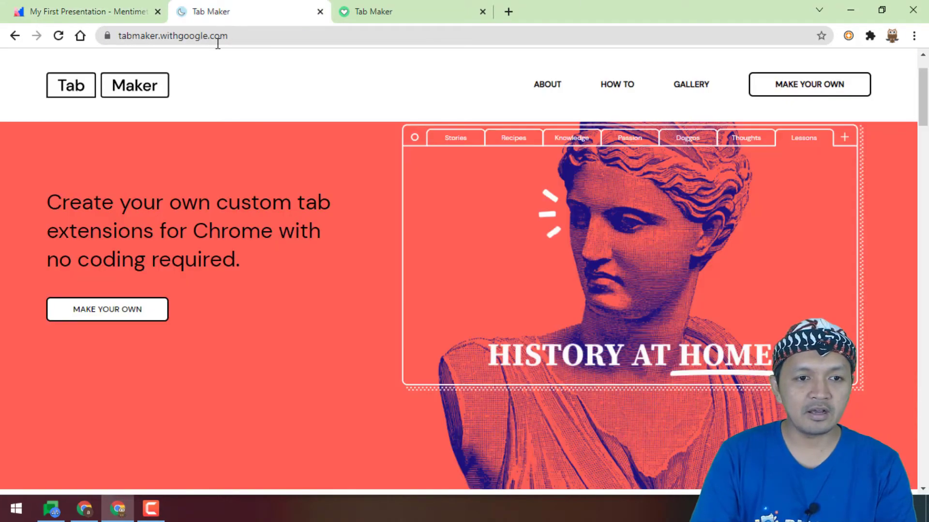
{"action": "left_click", "coordinate": [211, 37]}
{"action": "type", "text": "YOUtube.com"}
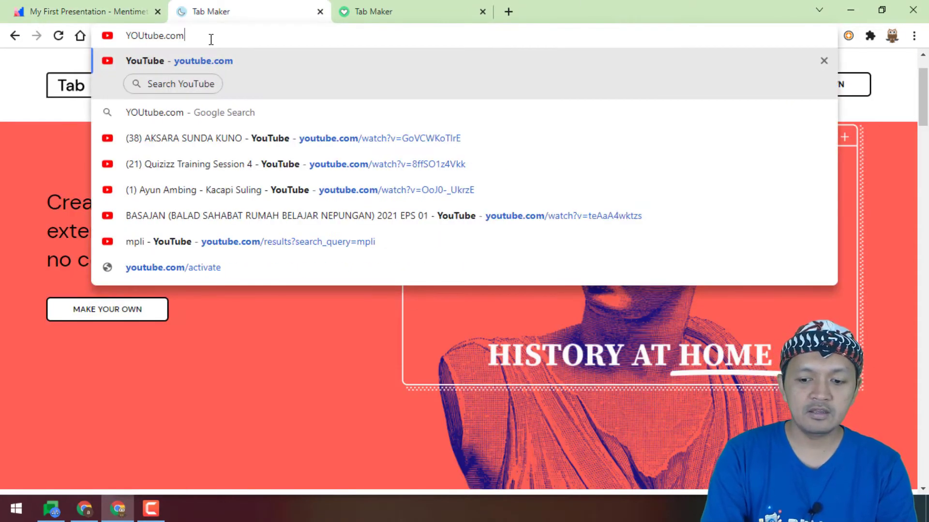
{"action": "key", "text": "Return"}
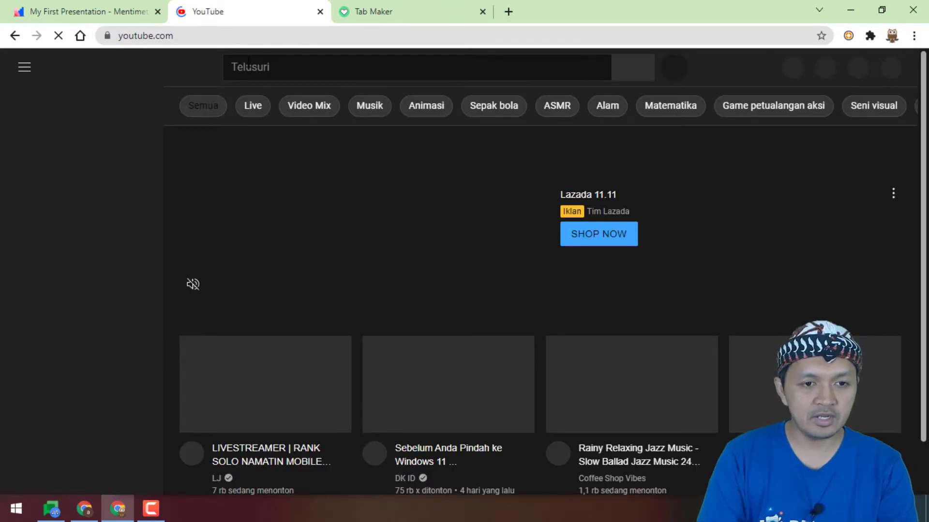
{"action": "left_click", "coordinate": [248, 63]}
{"action": "type", "text": "AKSA"}
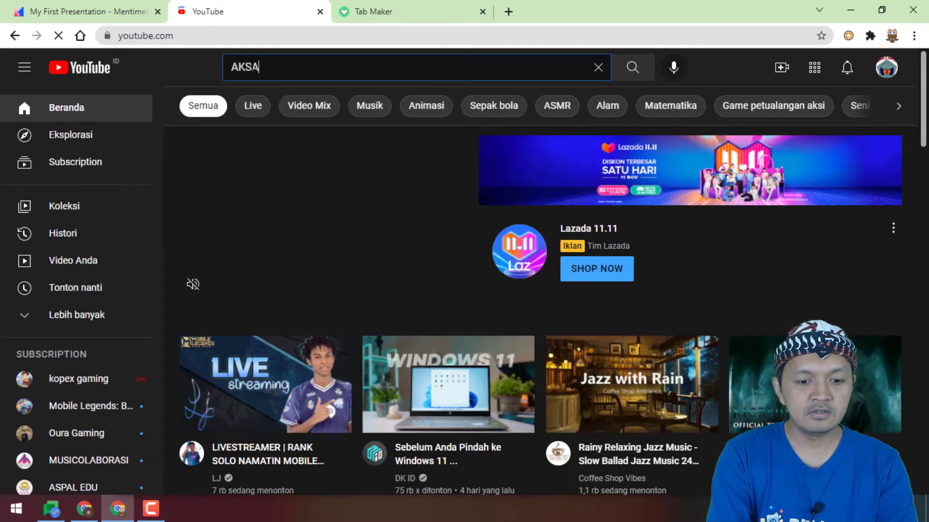
{"action": "type", "text": "RA SUNDA"}
{"action": "key", "text": "Return"}
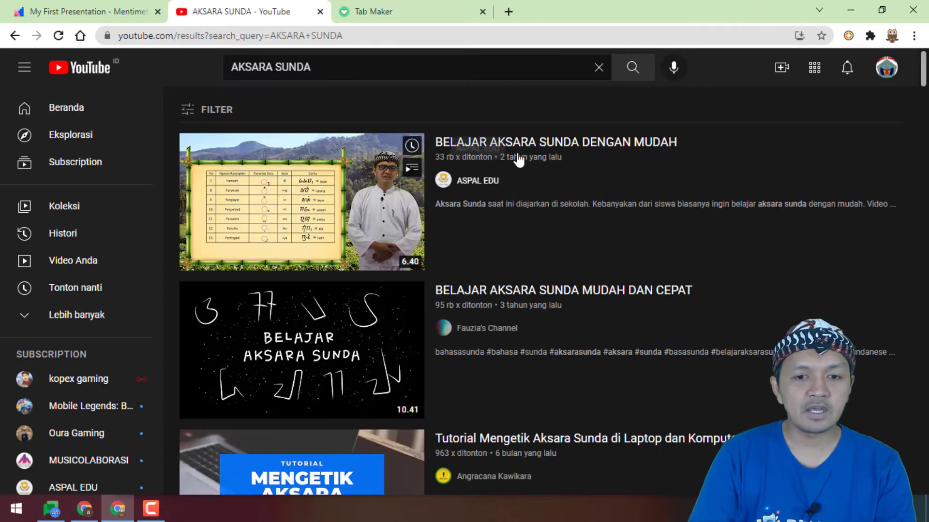
- Open the video "BELAJAR AKSARA SUNDA DENGAN MUDAH", copy its share link and pause playback
{"action": "left_click", "coordinate": [520, 143]}
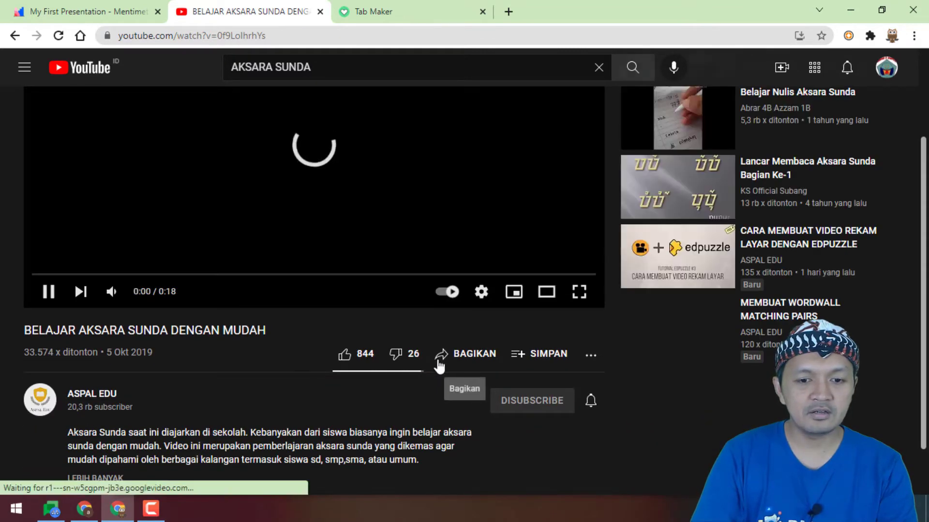
{"action": "left_click", "coordinate": [438, 363]}
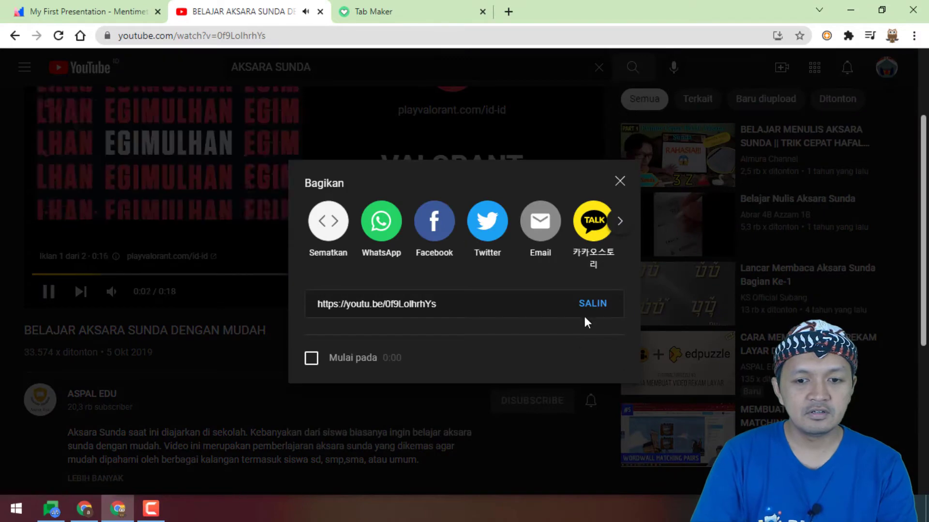
{"action": "left_click", "coordinate": [592, 306]}
{"action": "left_click", "coordinate": [618, 182]}
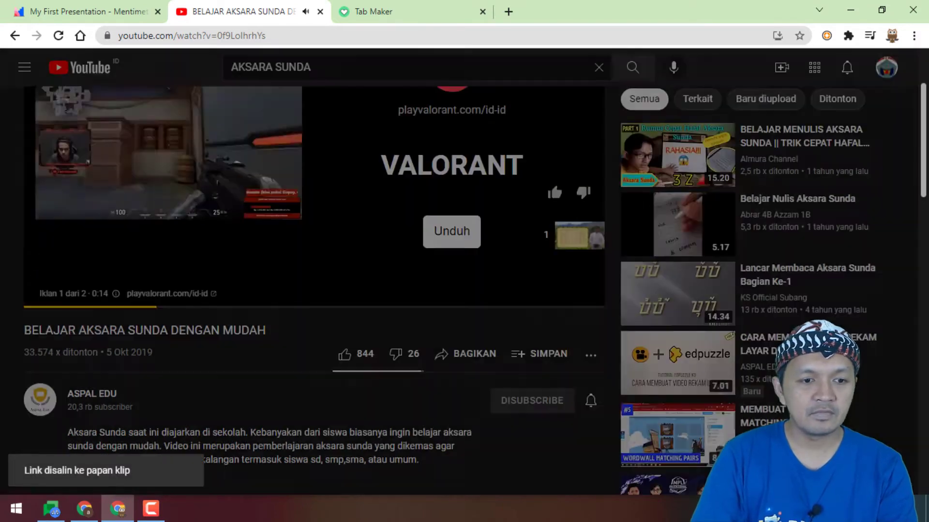
{"action": "left_click", "coordinate": [48, 292]}
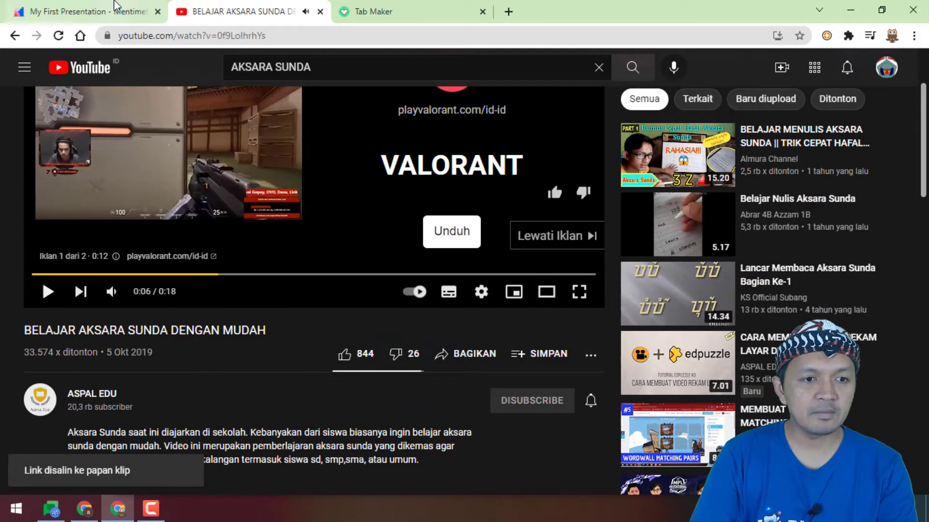
- Return to the Mentimeter presentation and add the copied YouTube link as the video slide's URL
{"action": "left_click", "coordinate": [115, 6]}
{"action": "left_click", "coordinate": [676, 334]}
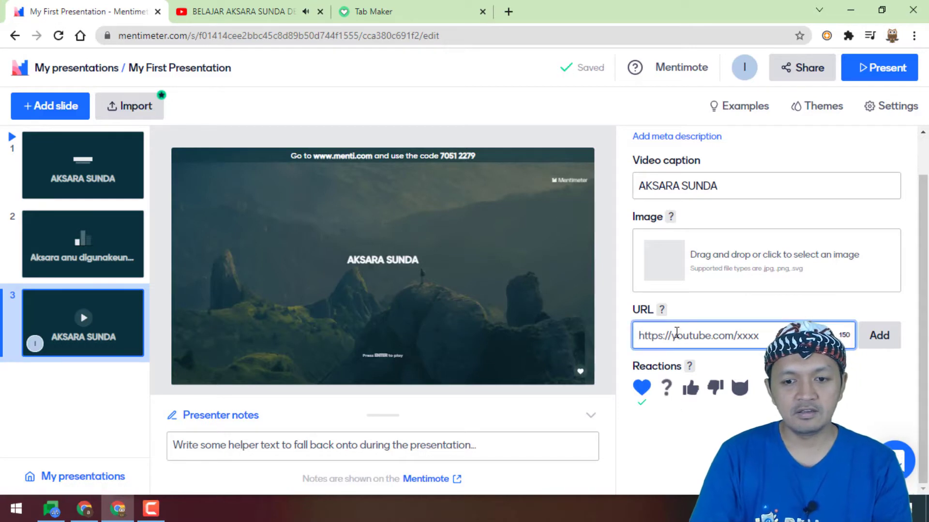
{"action": "left_click", "coordinate": [876, 345]}
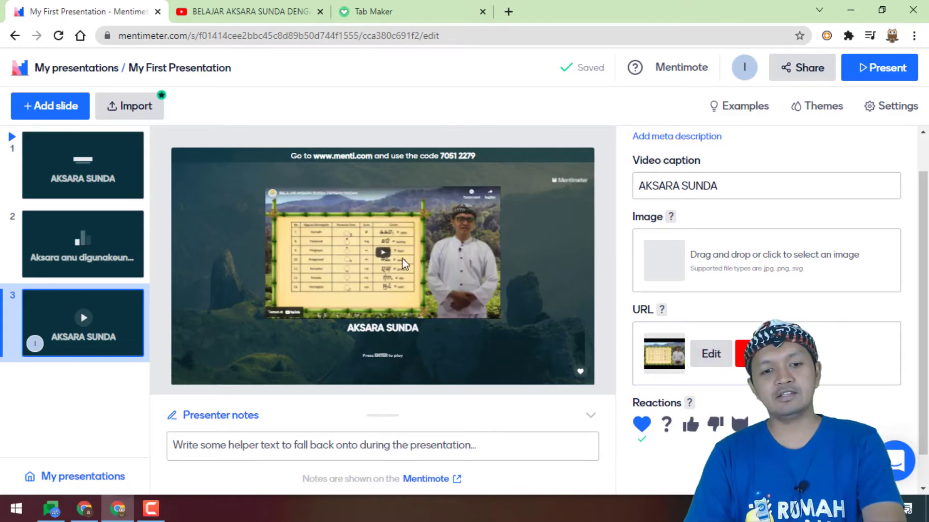
{"action": "scroll", "coordinate": [880, 317], "scroll_direction": "down", "scroll_amount": 1}
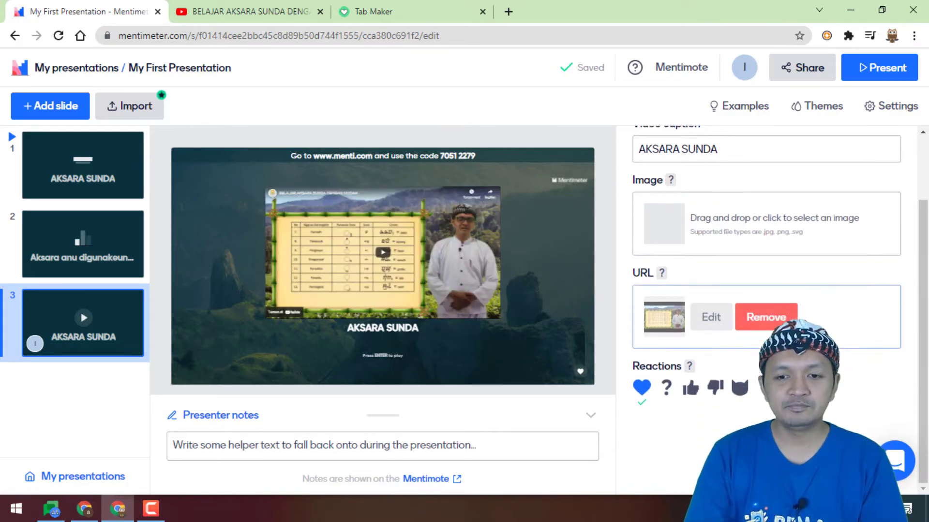
{"action": "scroll", "coordinate": [708, 209], "scroll_direction": "up", "scroll_amount": 2}
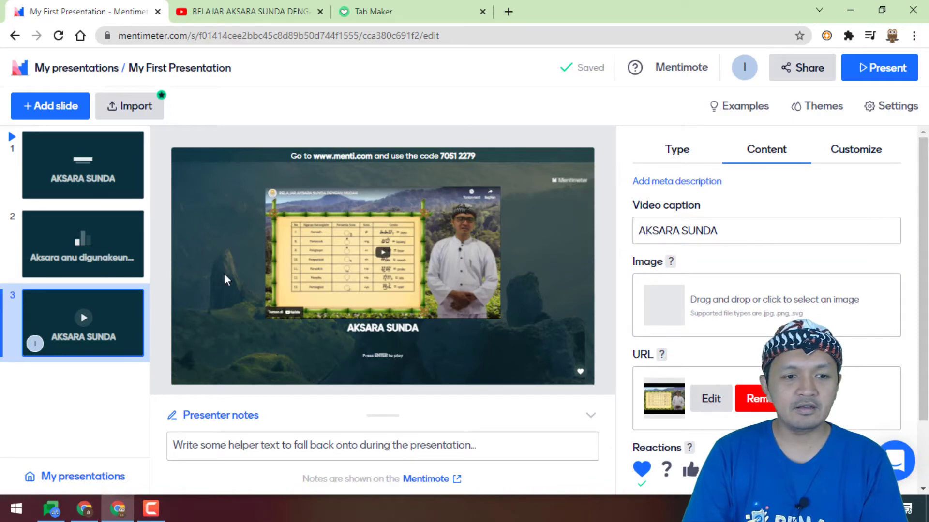
- Add a fourth slide to the presentation and make it an Image content slide
{"action": "left_click", "coordinate": [56, 116]}
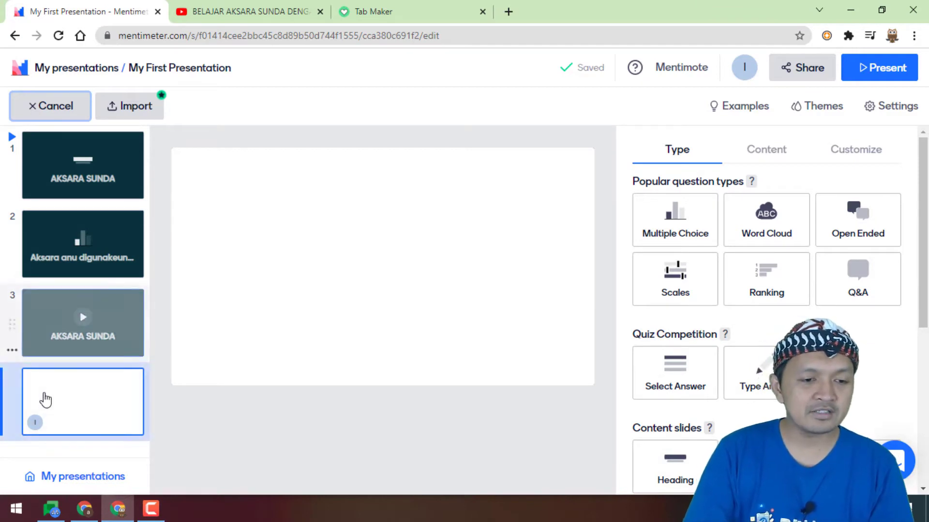
{"action": "scroll", "coordinate": [872, 310], "scroll_direction": "down", "scroll_amount": 3}
{"action": "scroll", "coordinate": [871, 306], "scroll_direction": "up", "scroll_amount": 2}
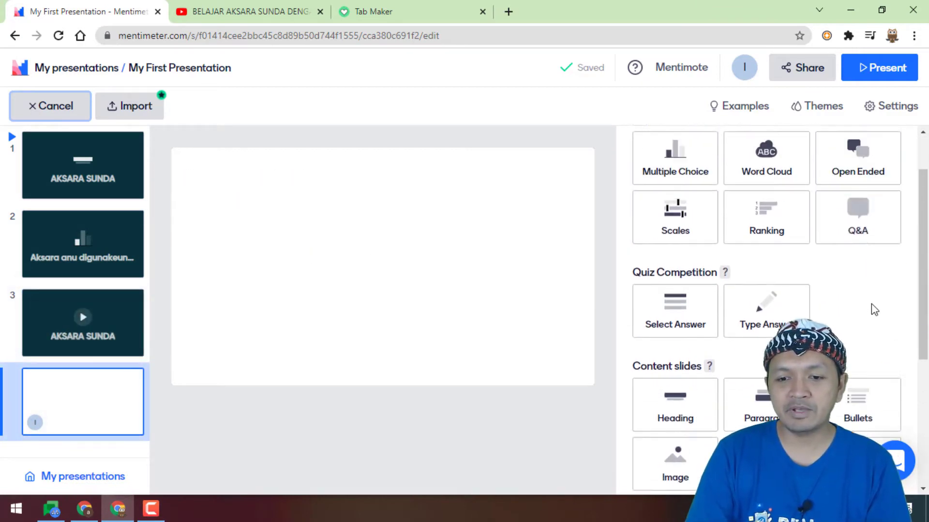
{"action": "scroll", "coordinate": [871, 303], "scroll_direction": "down", "scroll_amount": 3}
{"action": "scroll", "coordinate": [871, 303], "scroll_direction": "down", "scroll_amount": 1}
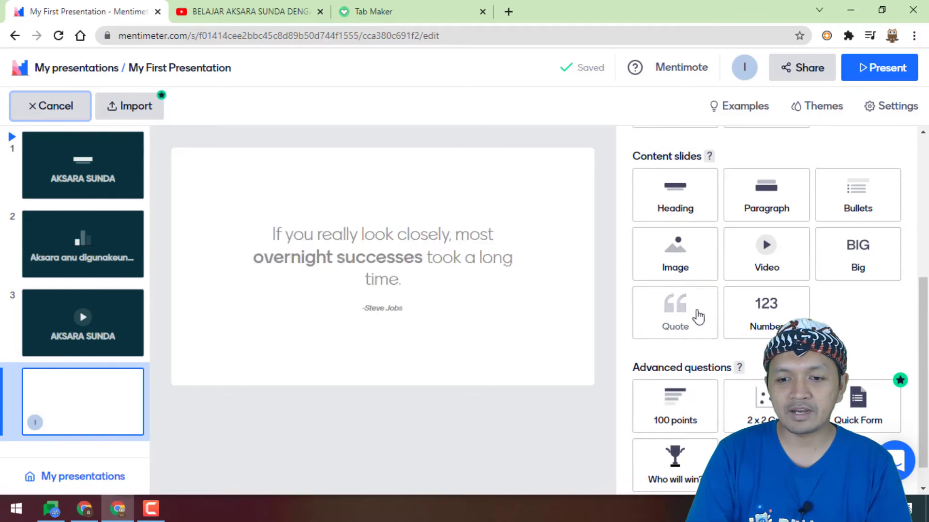
{"action": "scroll", "coordinate": [785, 314], "scroll_direction": "down", "scroll_amount": 1}
{"action": "scroll", "coordinate": [784, 314], "scroll_direction": "up", "scroll_amount": 5}
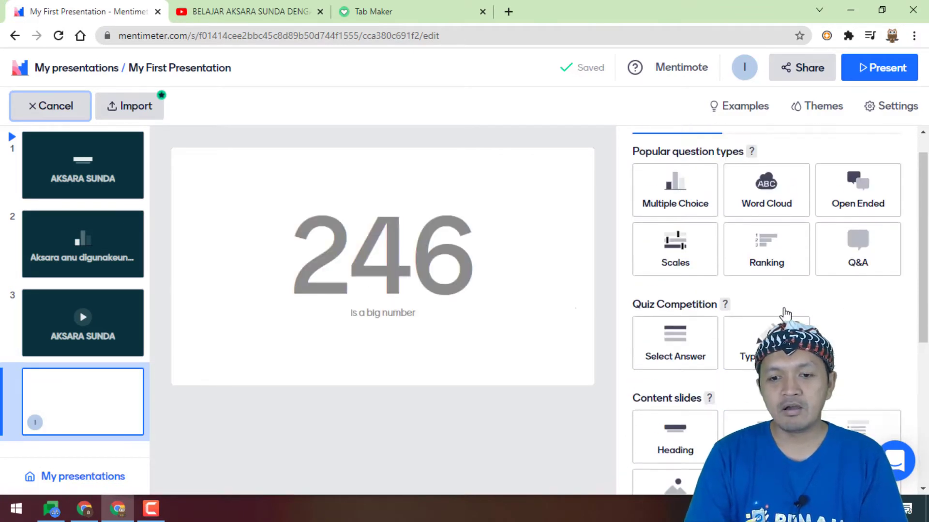
{"action": "scroll", "coordinate": [784, 315], "scroll_direction": "down", "scroll_amount": 3}
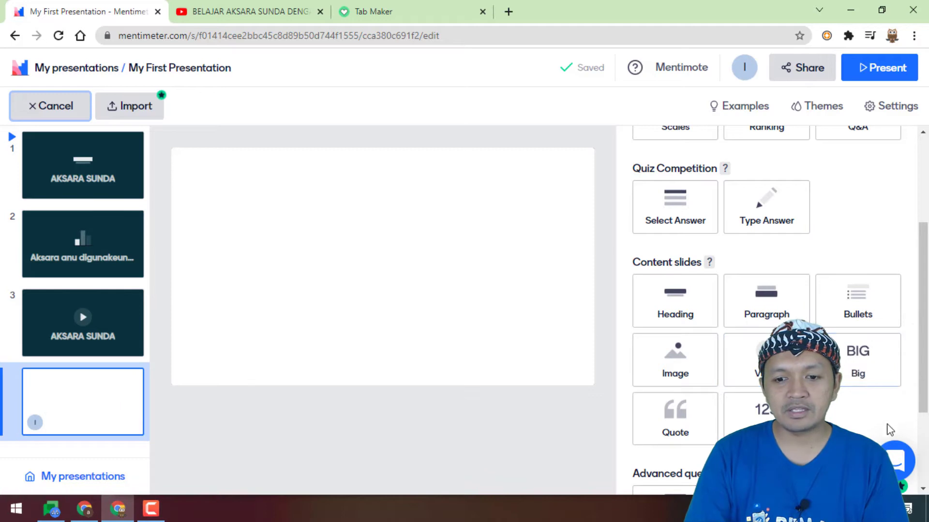
{"action": "left_click", "coordinate": [682, 373]}
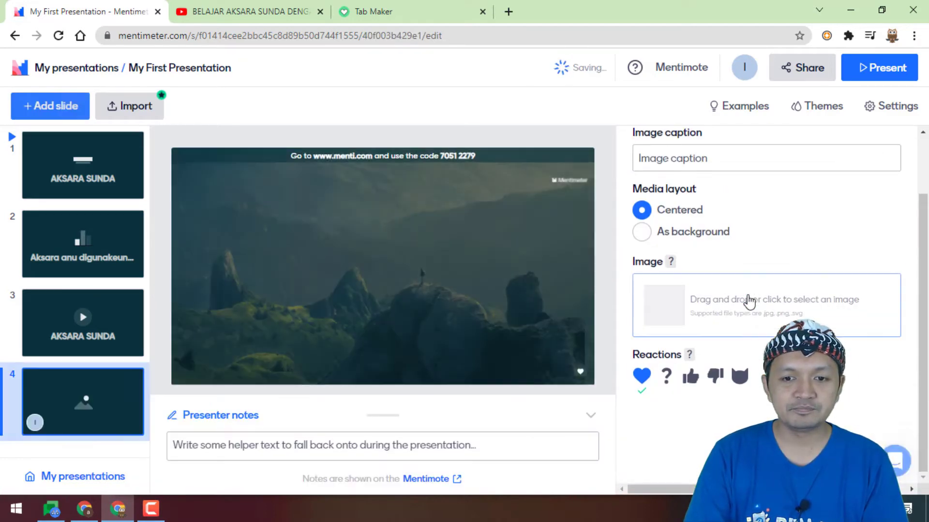
- Enter "GUNA AKSARA SUNDA" as the image caption of the fourth slide
{"action": "left_click", "coordinate": [704, 235]}
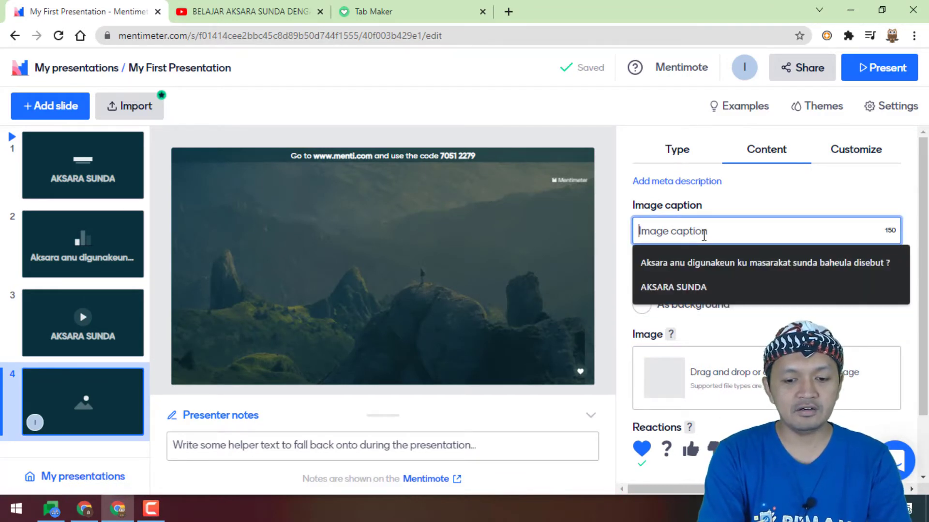
{"action": "type", "text": "K"}
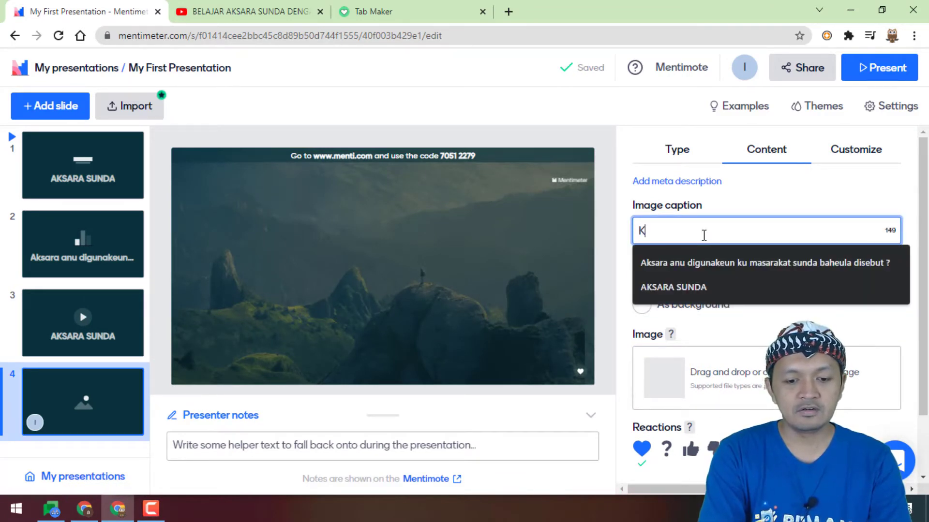
{"action": "type", "text": "EGU"}
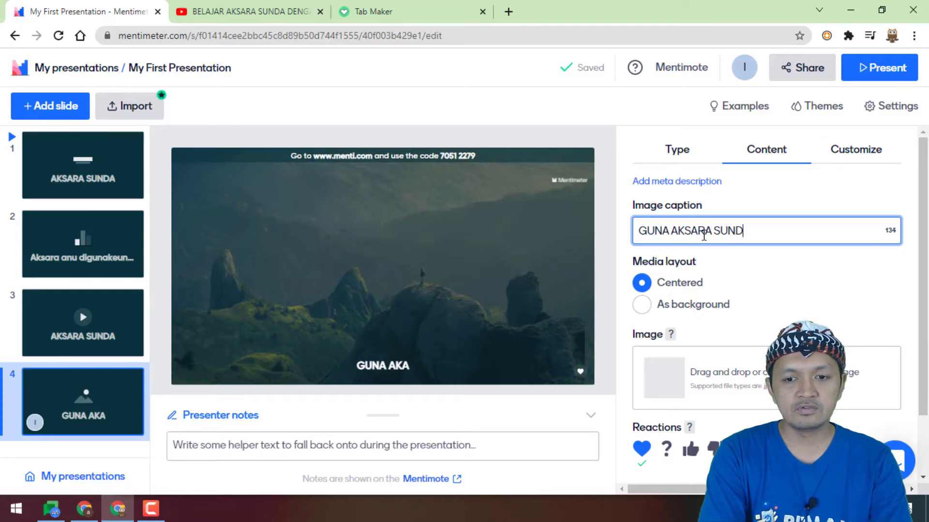
{"action": "scroll", "coordinate": [677, 339], "scroll_direction": "down", "scroll_amount": 1}
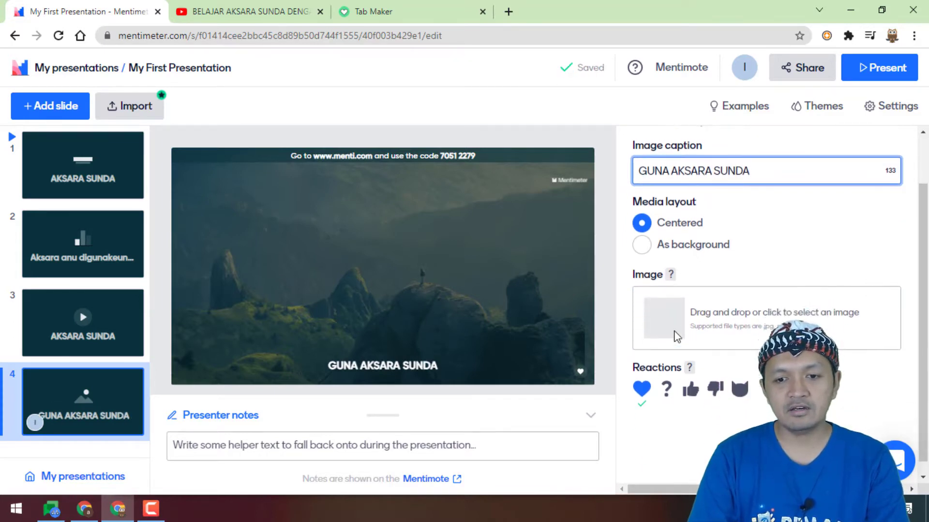
{"action": "scroll", "coordinate": [690, 332], "scroll_direction": "up", "scroll_amount": 1}
- Open the fourth slide's image chooser, search the Unsplash image library for "AKSARA SUNDA", browse the photos and return to the upload option
{"action": "left_click", "coordinate": [690, 381]}
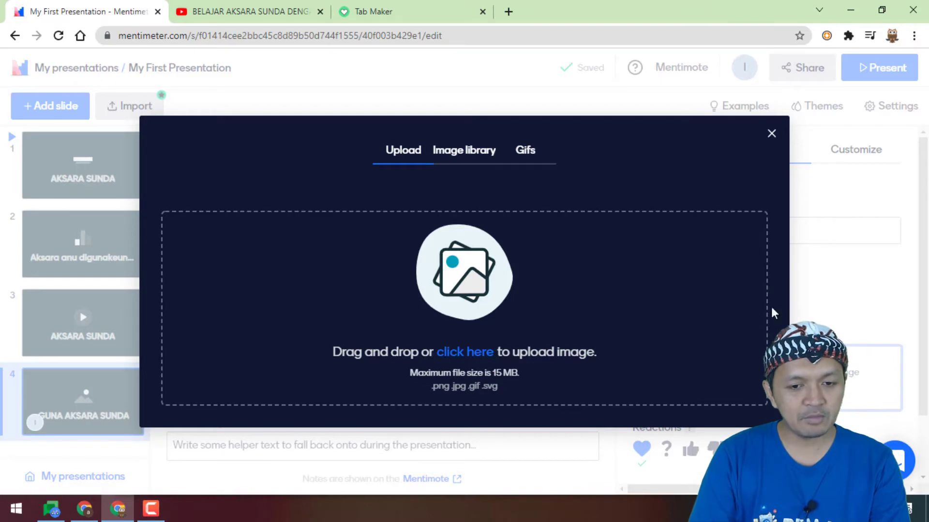
{"action": "left_click", "coordinate": [473, 162]}
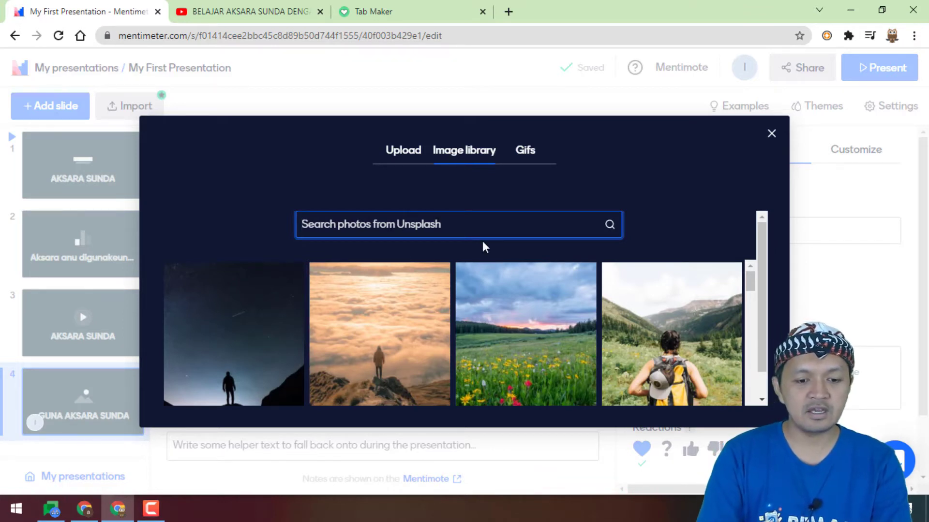
{"action": "type", "text": "AKSARA S"}
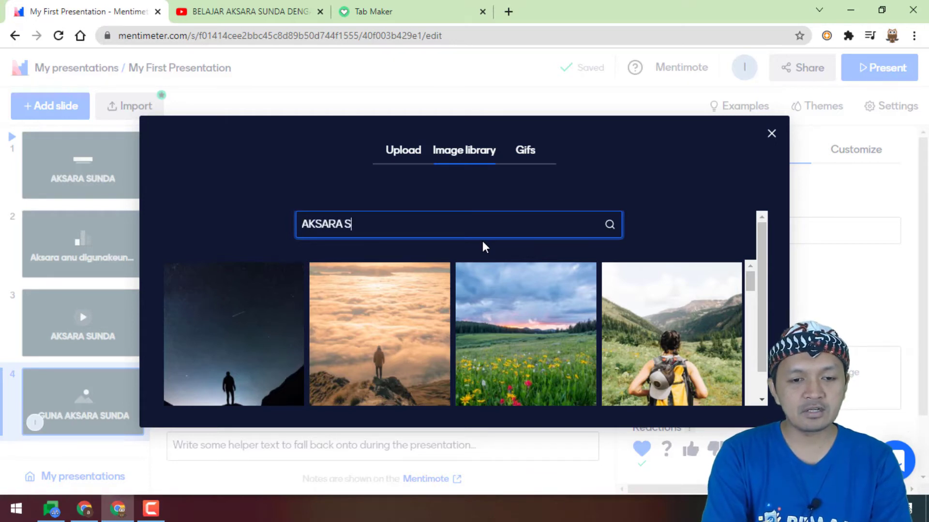
{"action": "type", "text": "UNDA"}
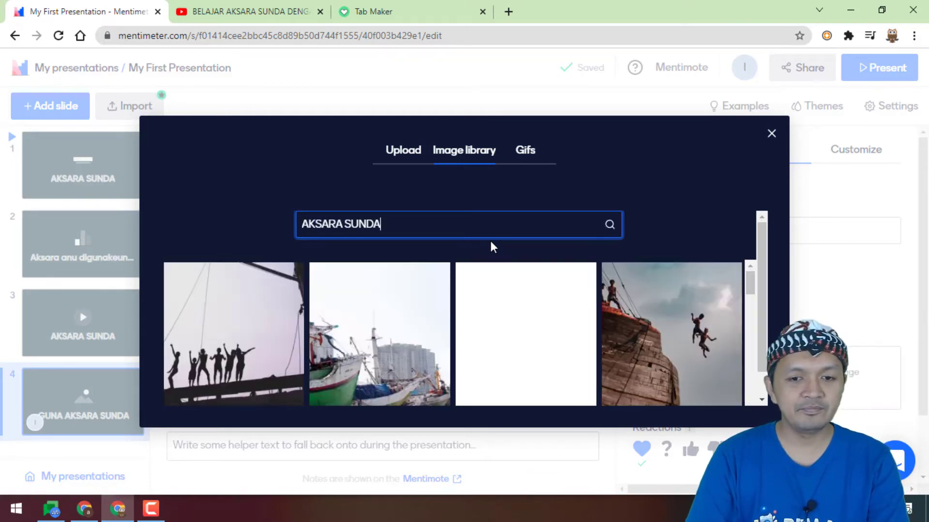
{"action": "scroll", "coordinate": [489, 310], "scroll_direction": "down", "scroll_amount": 3}
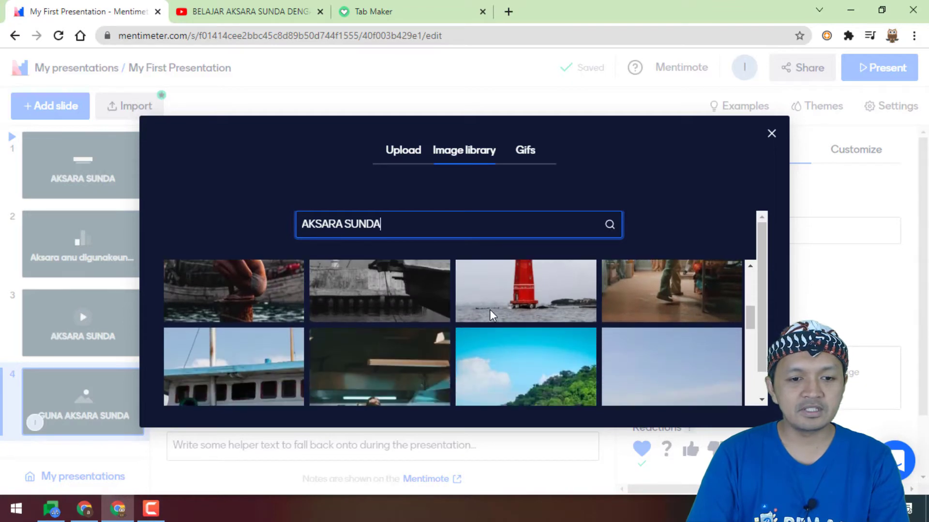
{"action": "scroll", "coordinate": [490, 313], "scroll_direction": "down", "scroll_amount": 5}
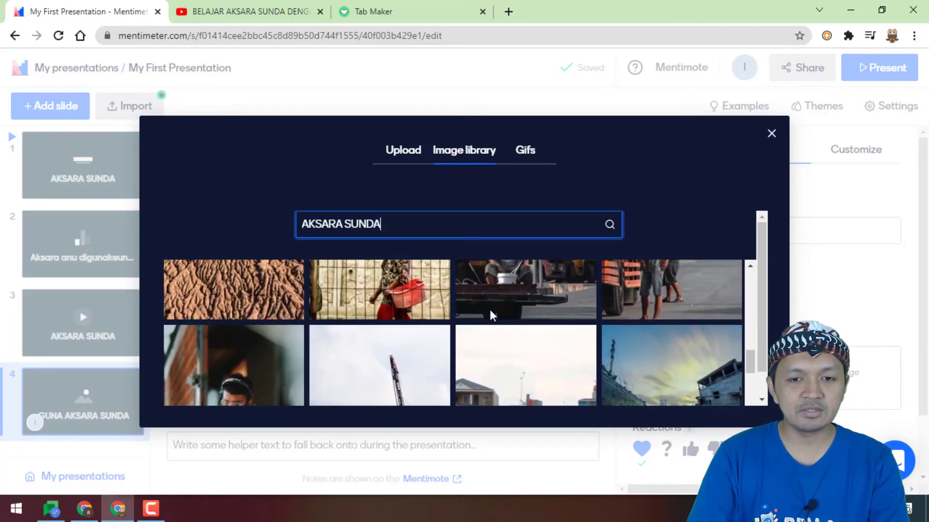
{"action": "left_click", "coordinate": [406, 149]}
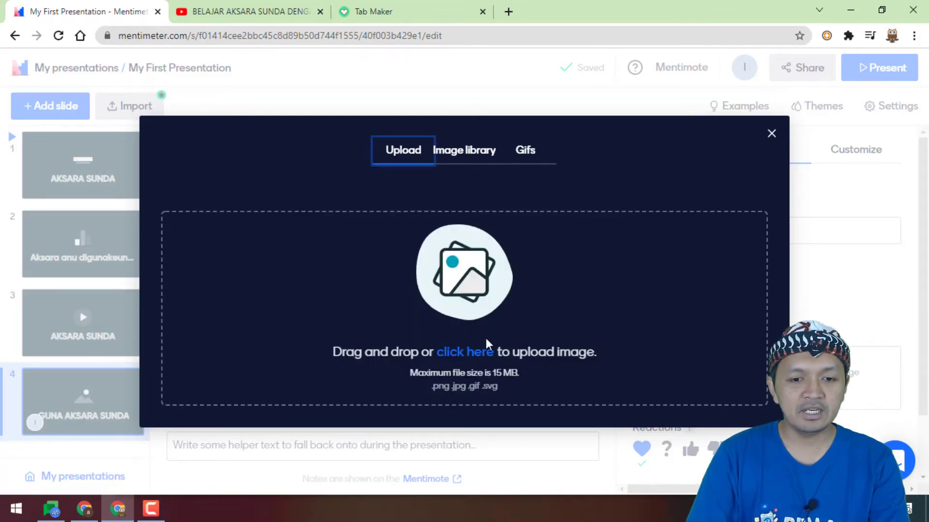
- Search Google for "AKRASA SUNDA JALAN" in a new browser tab and show the image results
{"action": "left_click", "coordinate": [508, 11]}
{"action": "left_click", "coordinate": [472, 39]}
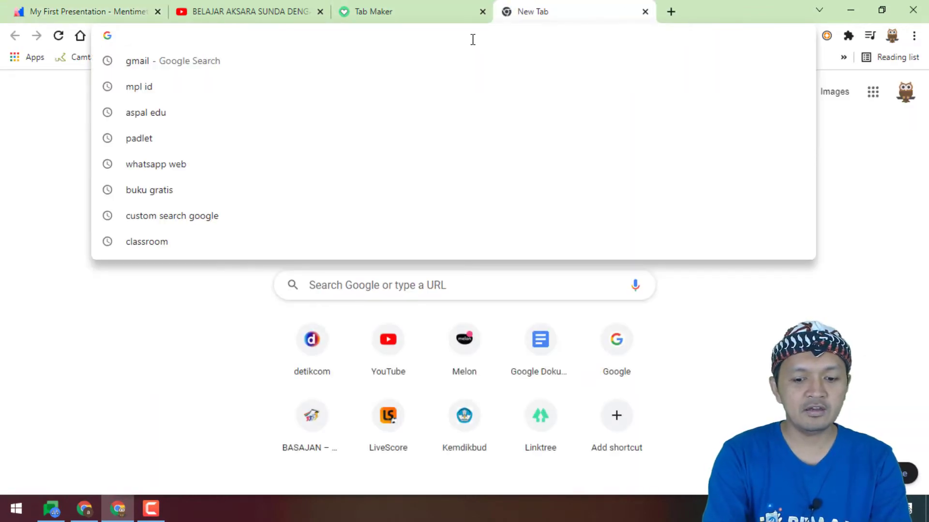
{"action": "type", "text": "AKRA"}
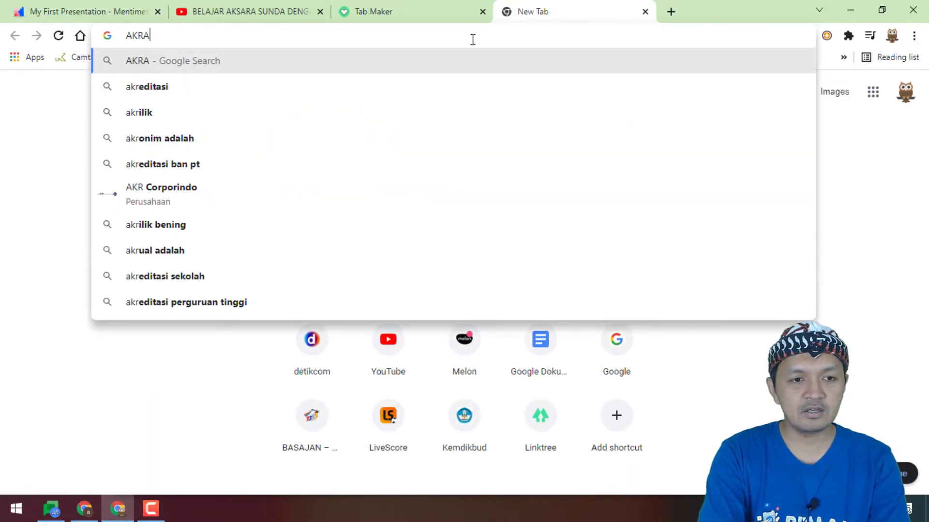
{"action": "type", "text": "SA SUNDA JALAN"}
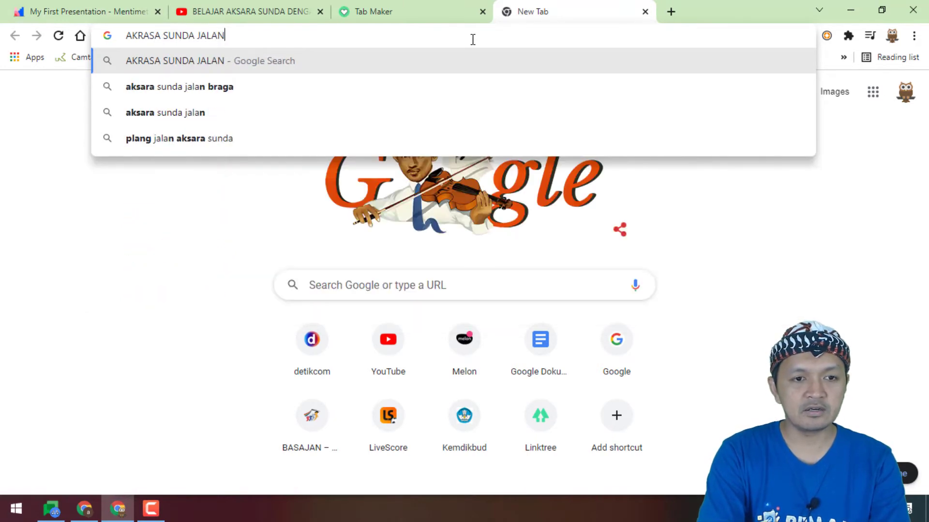
{"action": "key", "text": "Return"}
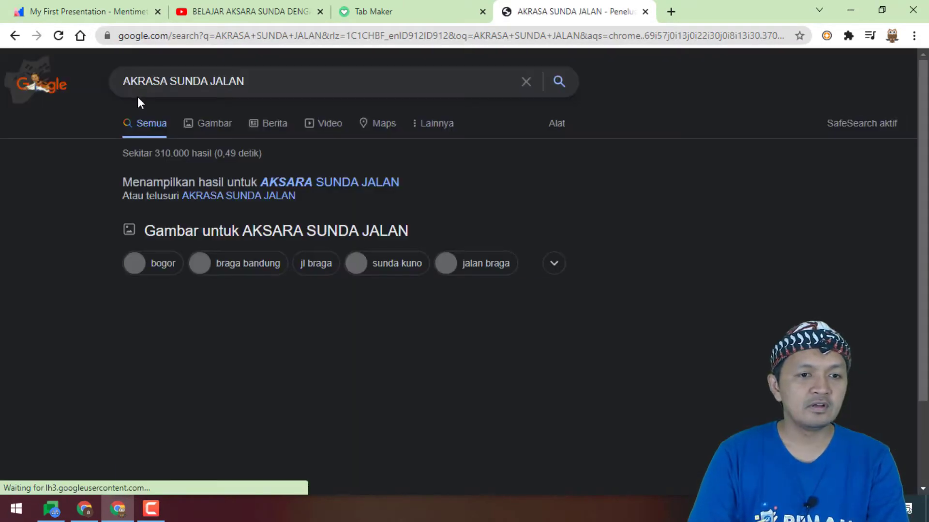
{"action": "scroll", "coordinate": [202, 130], "scroll_direction": "down", "scroll_amount": 4}
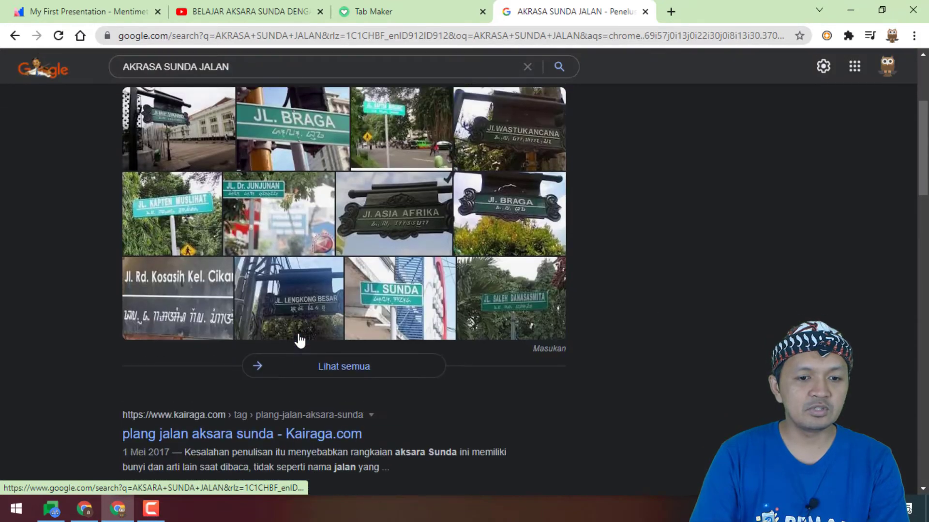
{"action": "scroll", "coordinate": [205, 125], "scroll_direction": "up", "scroll_amount": 4}
{"action": "left_click", "coordinate": [207, 123]}
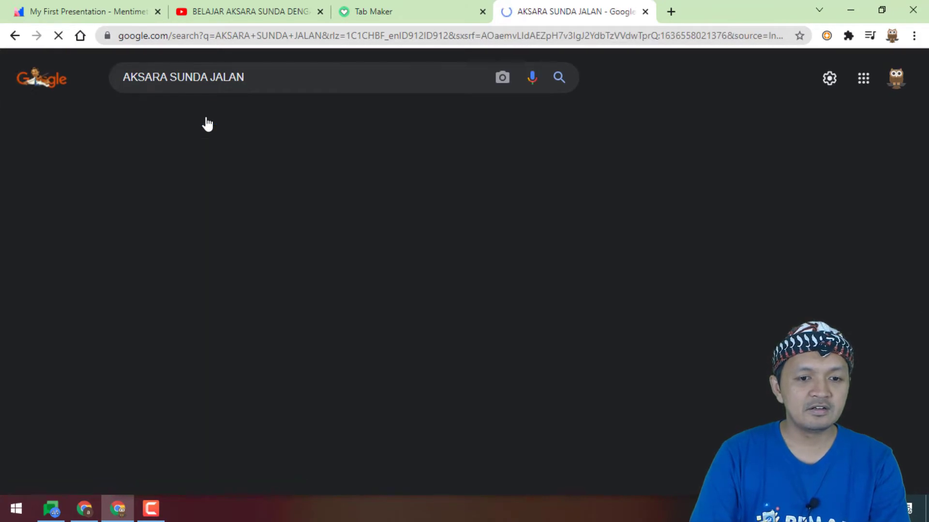
- Open the Tribun Jabar photo of the Jl. Dr. Ir. Sukarno street sign and save it as a JPEG in Downloads
{"action": "scroll", "coordinate": [473, 233], "scroll_direction": "down", "scroll_amount": 2}
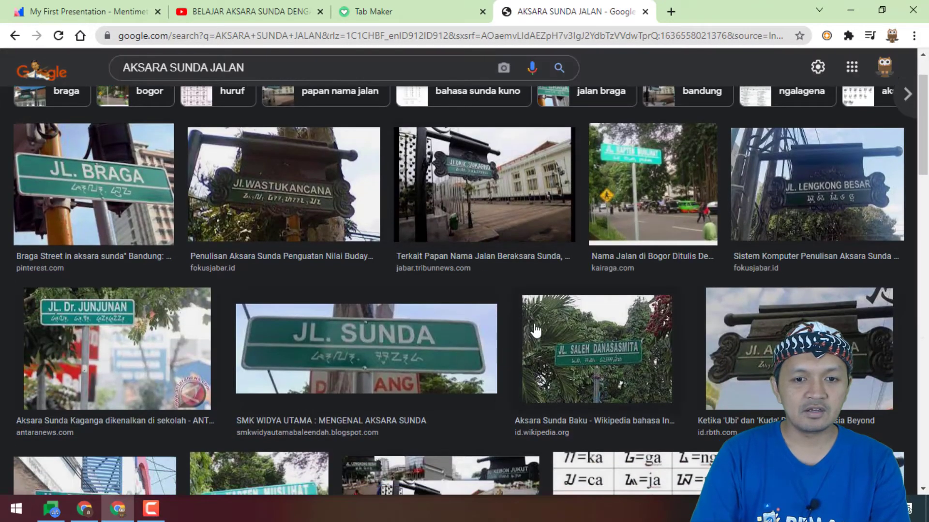
{"action": "scroll", "coordinate": [560, 349], "scroll_direction": "down", "scroll_amount": 3}
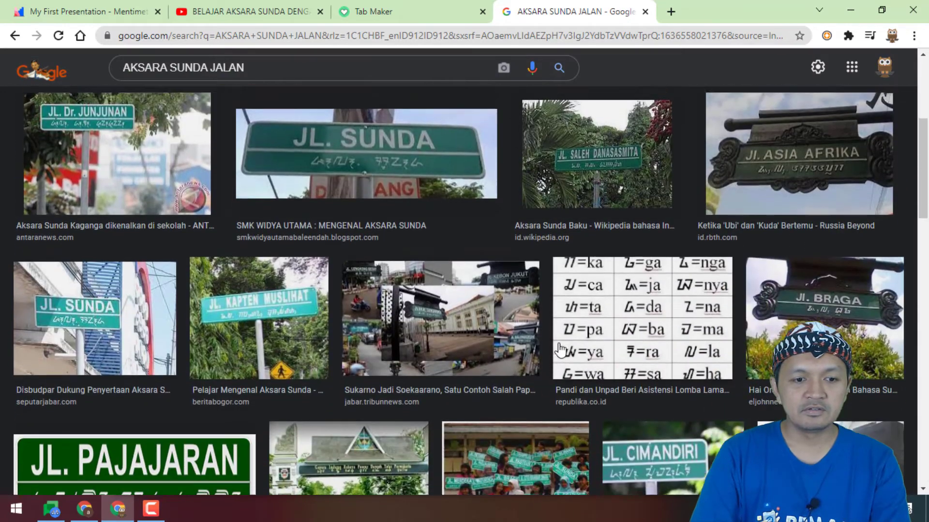
{"action": "scroll", "coordinate": [496, 246], "scroll_direction": "up", "scroll_amount": 4}
{"action": "left_click", "coordinate": [497, 246]}
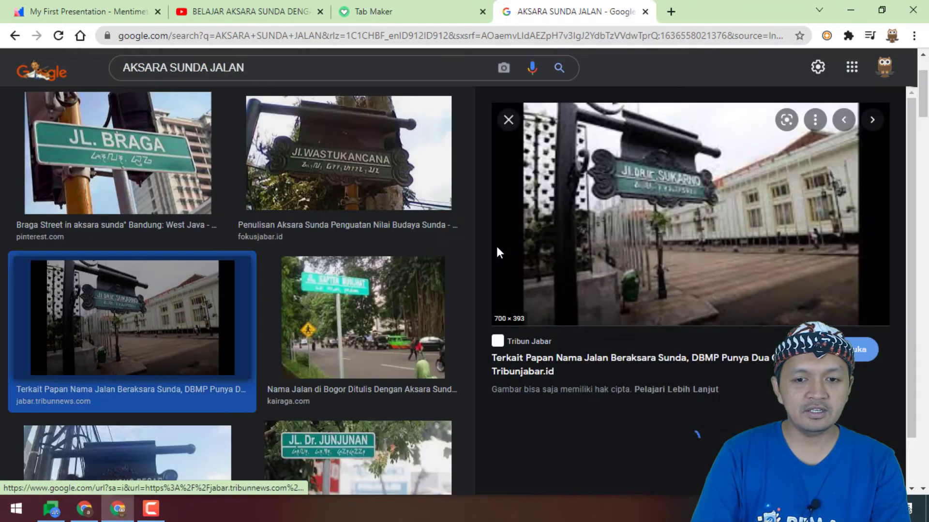
{"action": "right_click", "coordinate": [710, 212]}
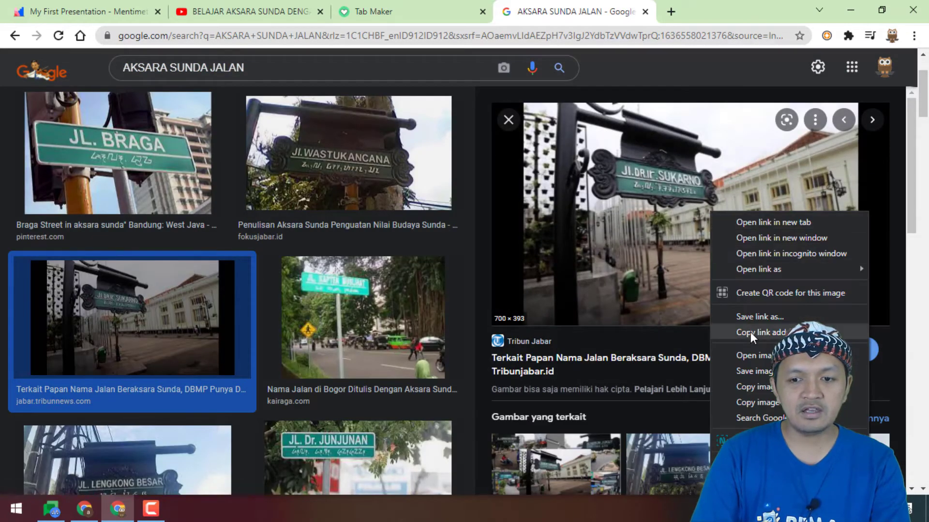
{"action": "left_click", "coordinate": [764, 373]}
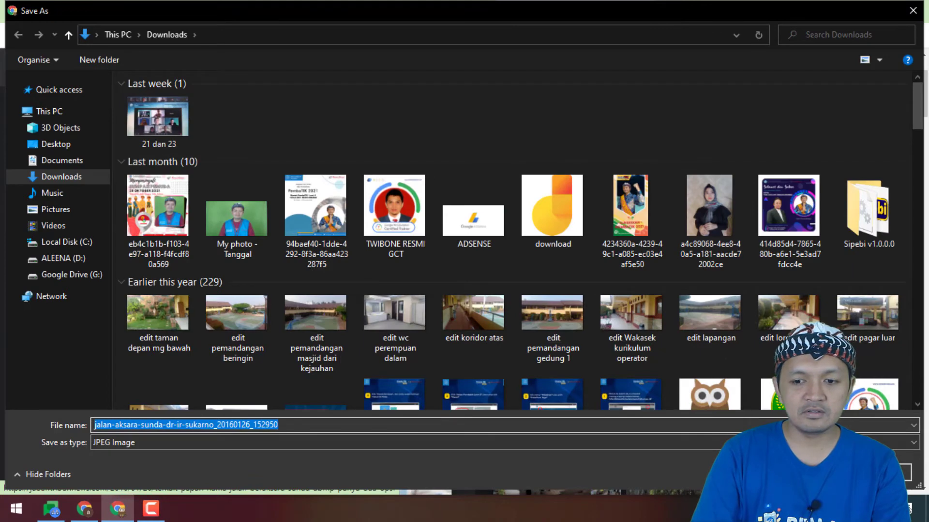
{"action": "key", "text": "Return"}
- Return to the Mentimeter presentation, upload the downloaded street sign photo to the fourth slide and save it uncropped
{"action": "left_click", "coordinate": [121, 10]}
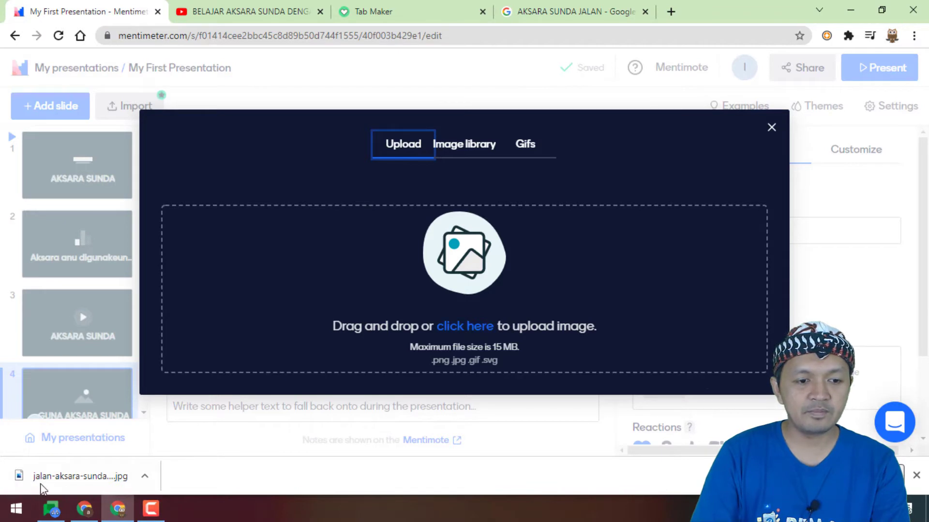
{"action": "left_click_drag", "start_coordinate": [73, 476], "coordinate": [469, 265]}
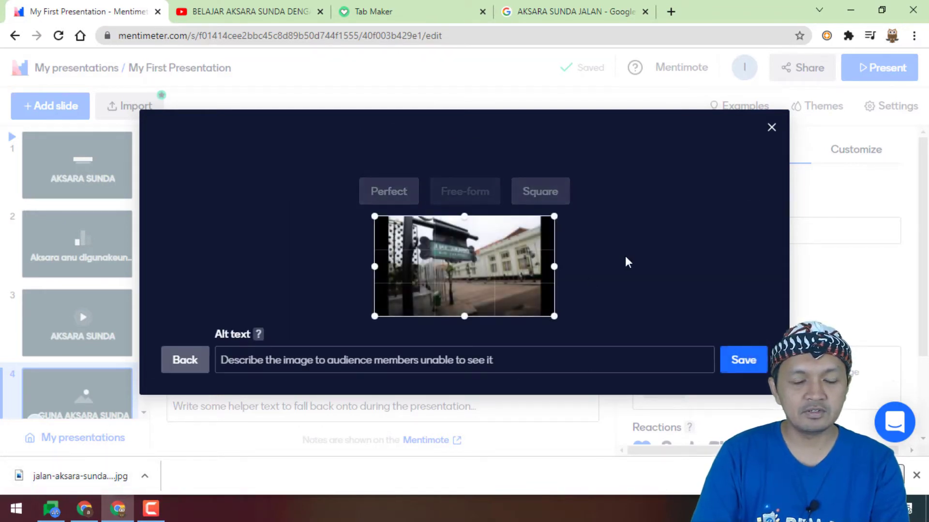
{"action": "left_click", "coordinate": [744, 360]}
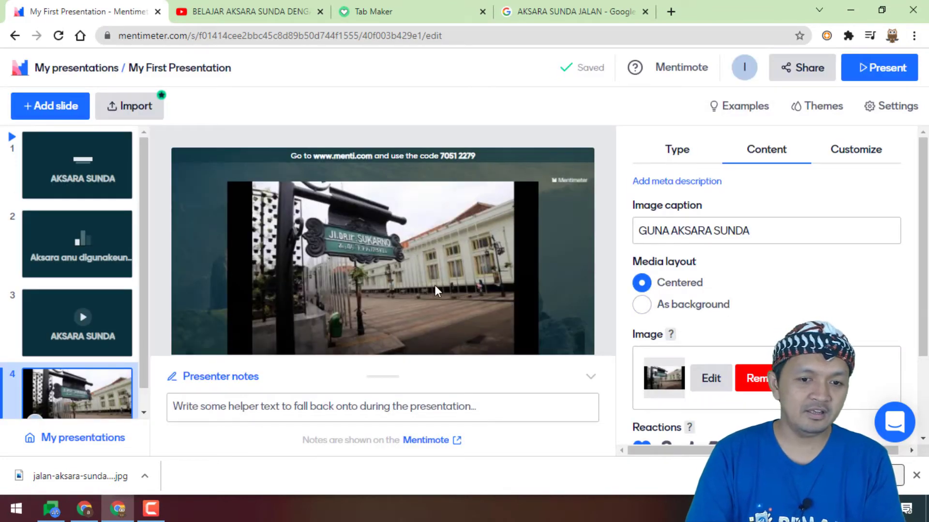
- Add a fifth slide after the street sign photo, look through the slide types and choose Word Cloud
{"action": "scroll", "coordinate": [141, 203], "scroll_direction": "down", "scroll_amount": 1}
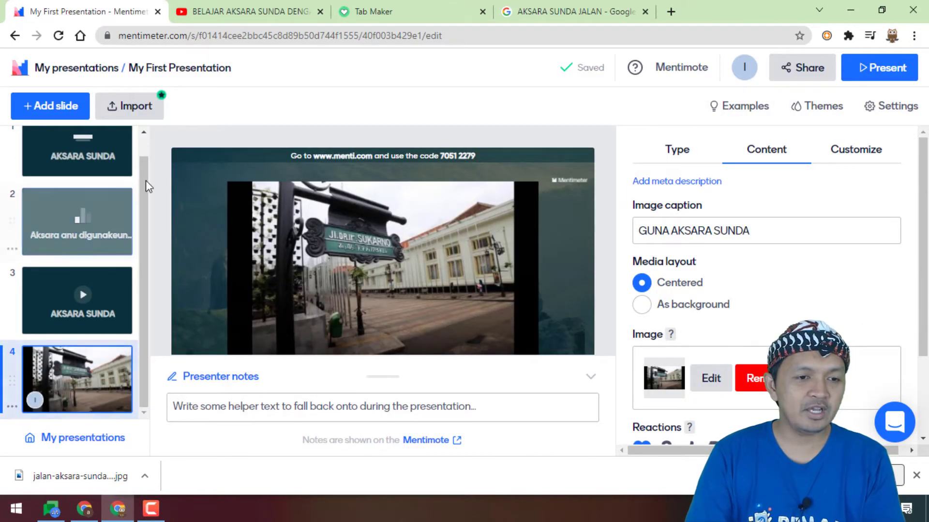
{"action": "left_click", "coordinate": [62, 106]}
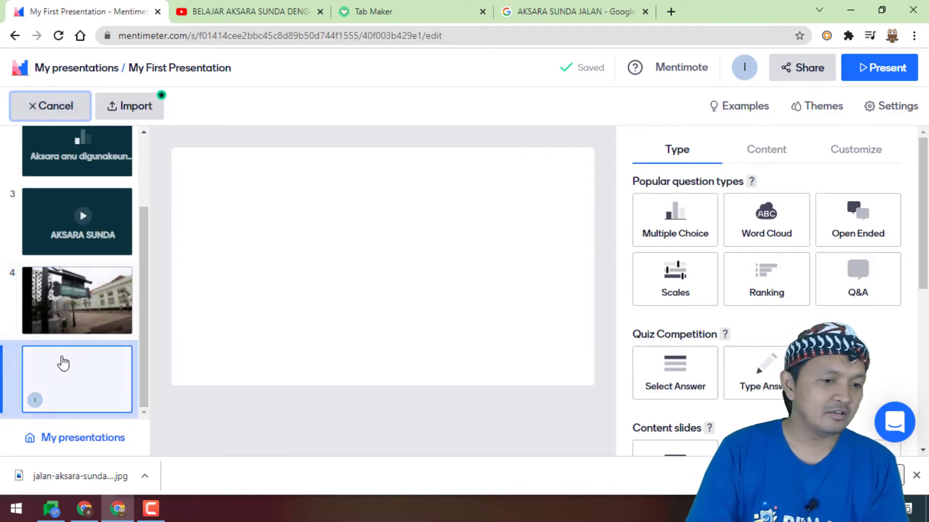
{"action": "scroll", "coordinate": [68, 334], "scroll_direction": "up", "scroll_amount": 2}
{"action": "scroll", "coordinate": [68, 334], "scroll_direction": "down", "scroll_amount": 2}
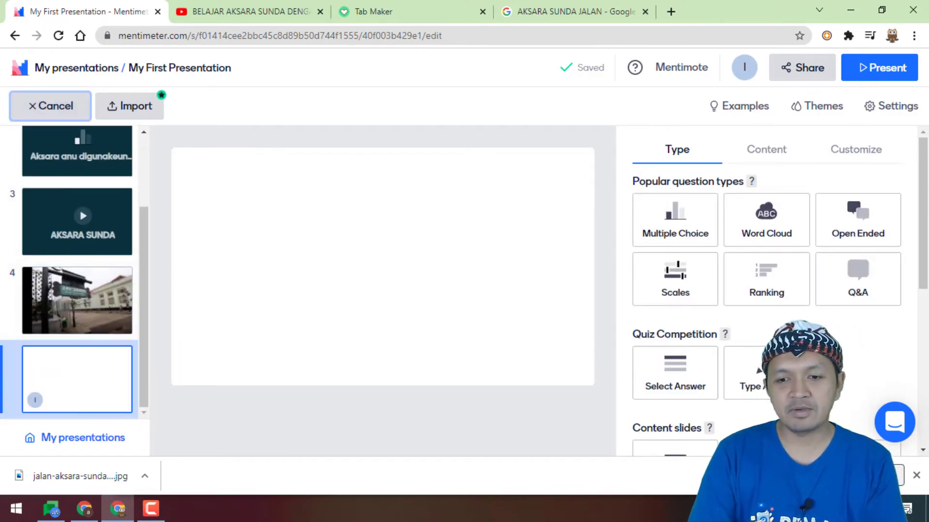
{"action": "scroll", "coordinate": [785, 327], "scroll_direction": "down", "scroll_amount": 5}
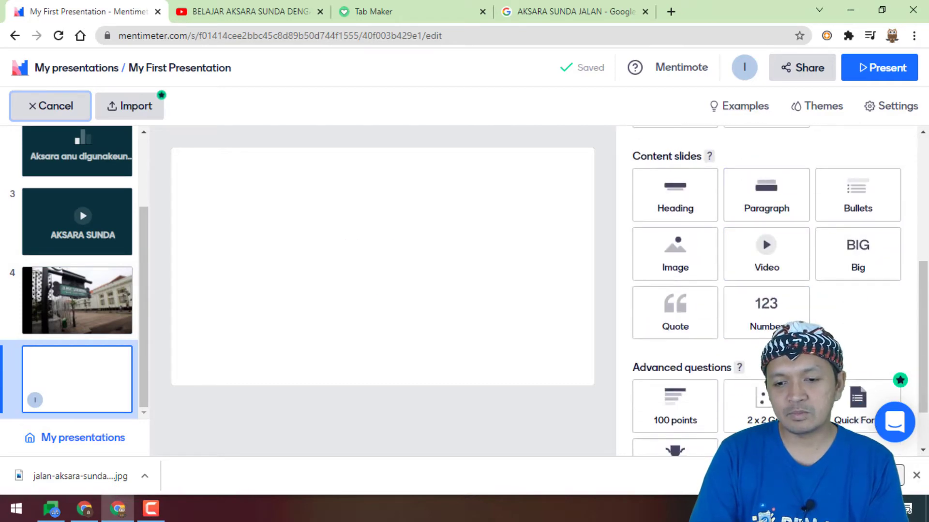
{"action": "scroll", "coordinate": [784, 326], "scroll_direction": "up", "scroll_amount": 4}
{"action": "scroll", "coordinate": [784, 327], "scroll_direction": "down", "scroll_amount": 4}
{"action": "scroll", "coordinate": [784, 326], "scroll_direction": "up", "scroll_amount": 3}
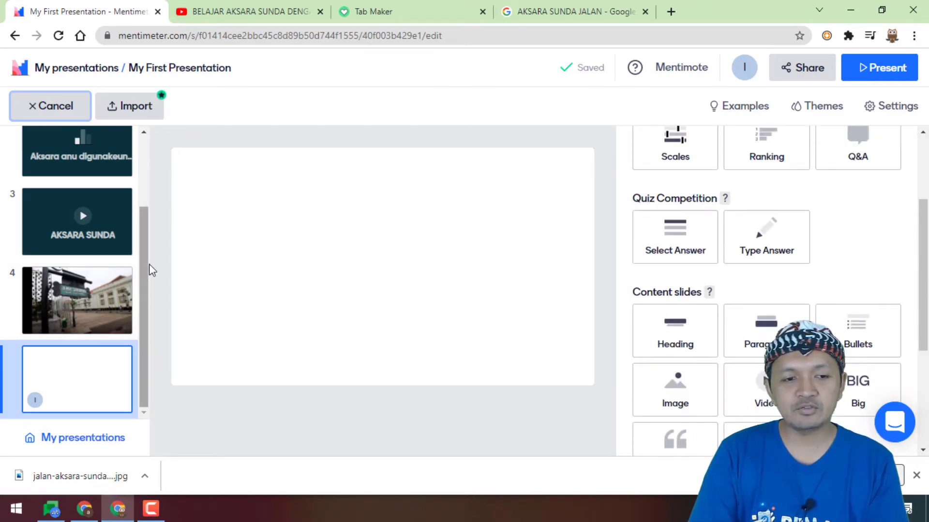
{"action": "scroll", "coordinate": [746, 413], "scroll_direction": "up", "scroll_amount": 3}
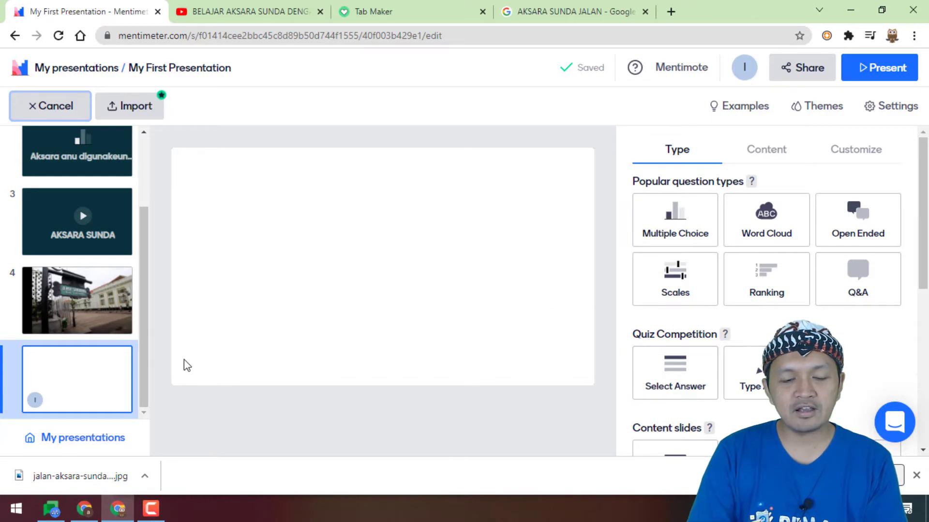
{"action": "left_click", "coordinate": [764, 234]}
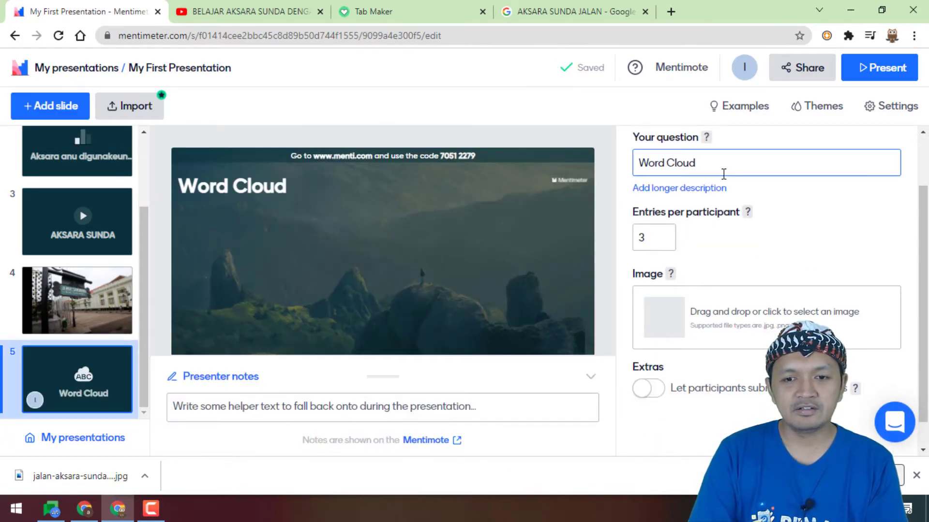
- Replace the word cloud question with "Tuliskeun kecap anu aya hubunganana jeung aksara sunda !"
{"action": "left_click", "coordinate": [636, 164]}
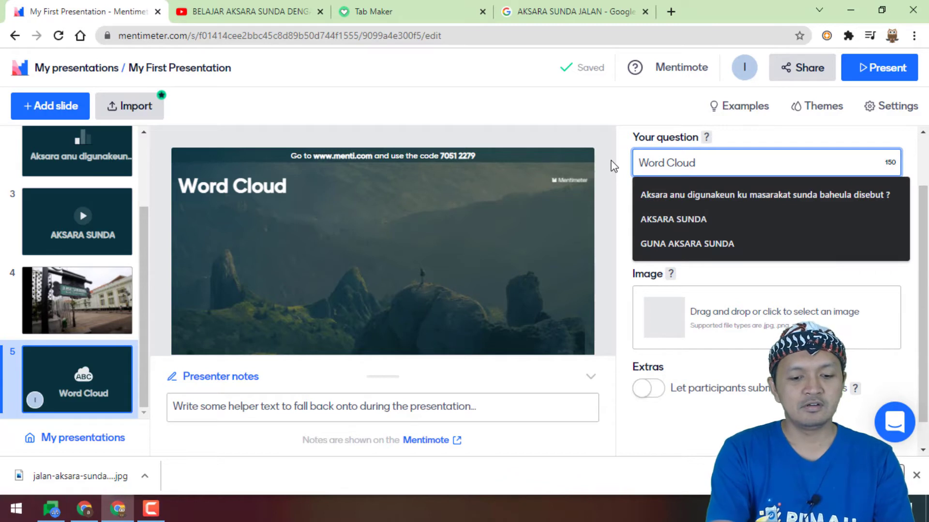
{"action": "type", "text": "T"}
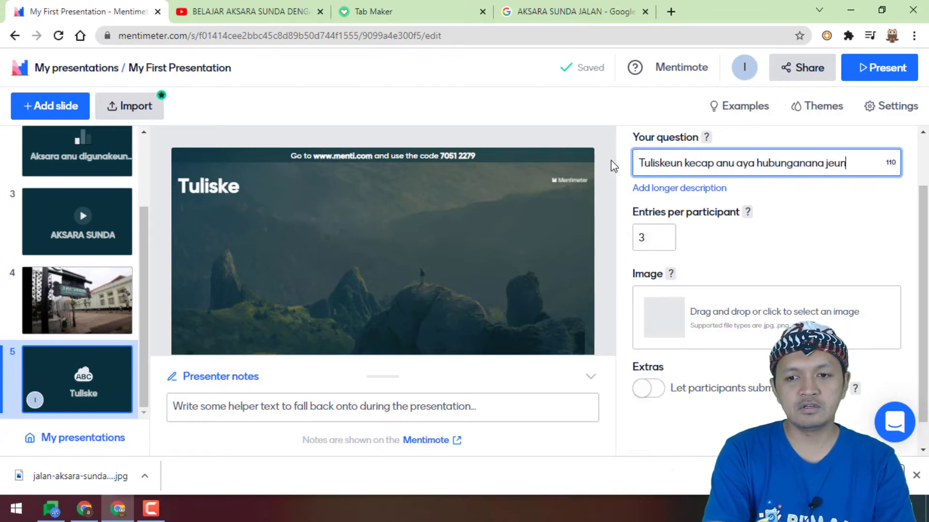
{"action": "type", "text": "sara sunda"}
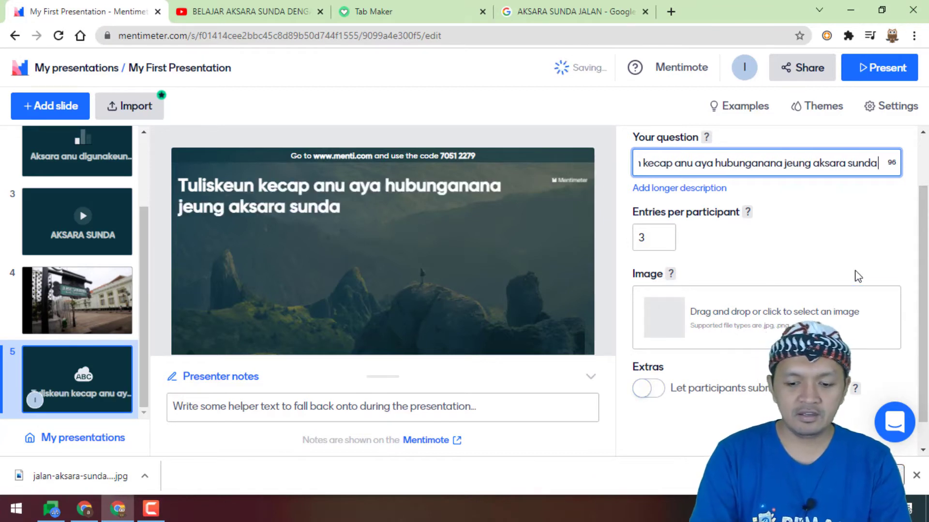
{"action": "type", "text": " !"}
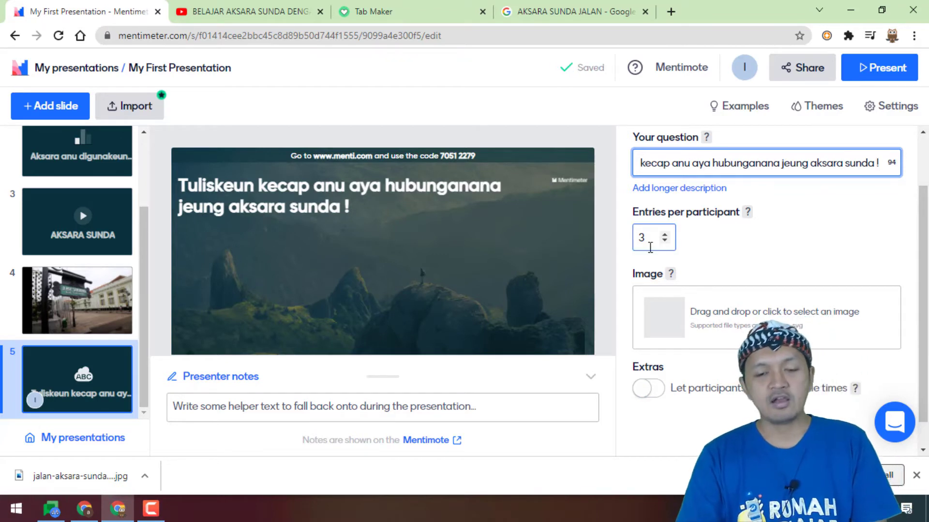
- Set the word cloud to 3 entries per participant and let participants submit multiple times
{"action": "left_click", "coordinate": [651, 232]}
{"action": "key", "text": "BackSpace"}
{"action": "type", "text": "1"}
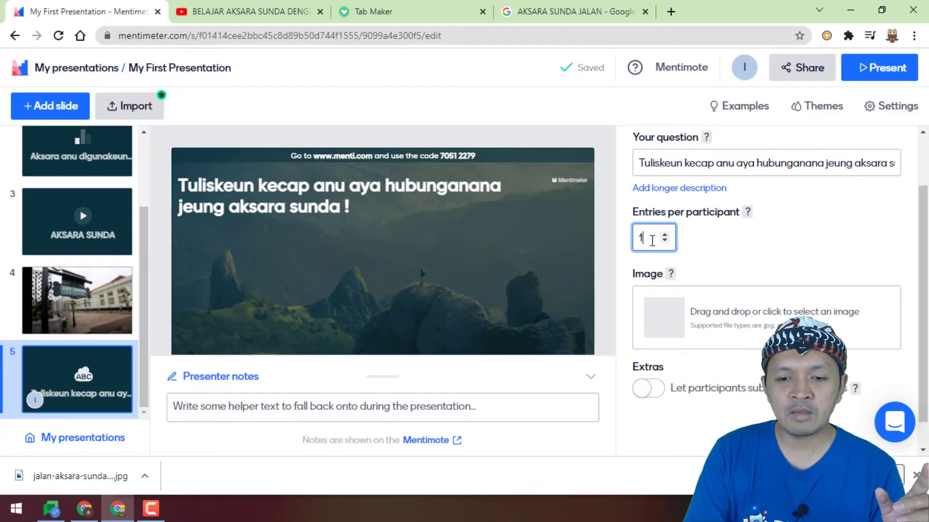
{"action": "left_click_drag", "start_coordinate": [652, 240], "coordinate": [622, 243]}
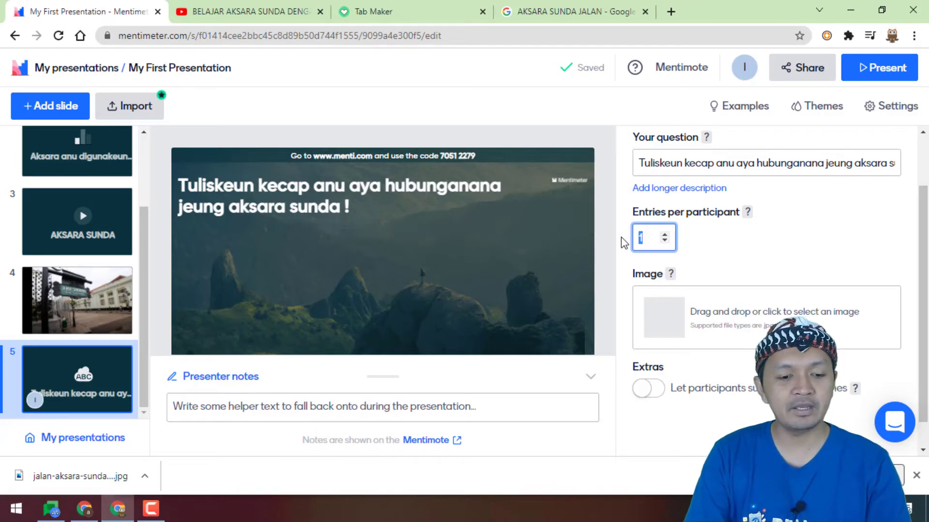
{"action": "type", "text": "3"}
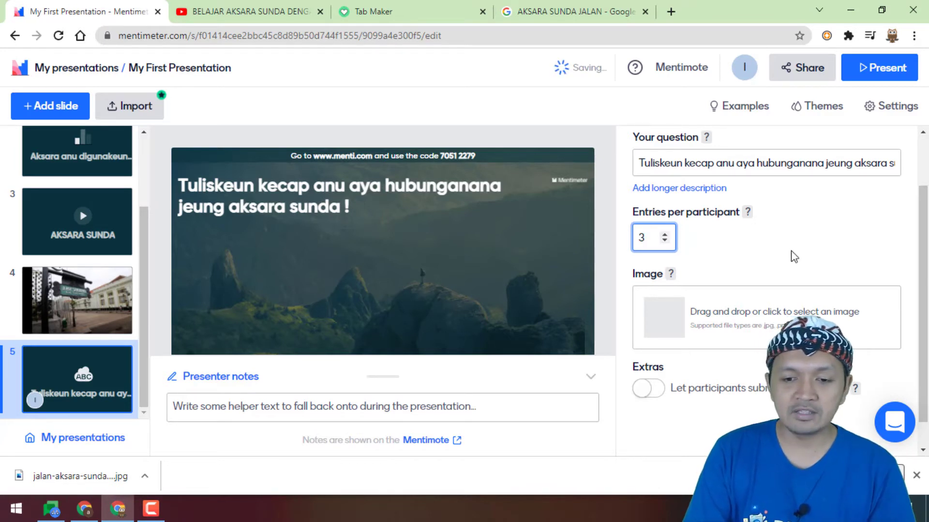
{"action": "scroll", "coordinate": [792, 269], "scroll_direction": "down", "scroll_amount": 1}
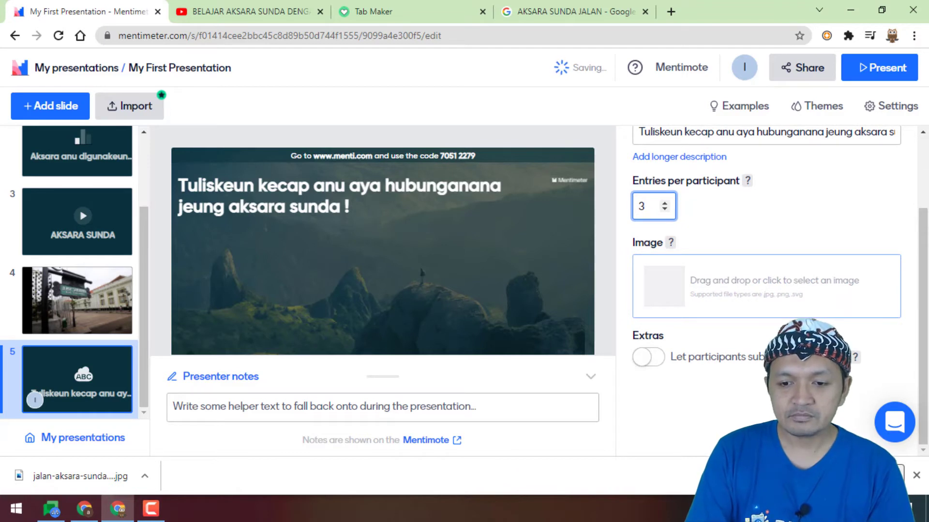
{"action": "left_click", "coordinate": [659, 359]}
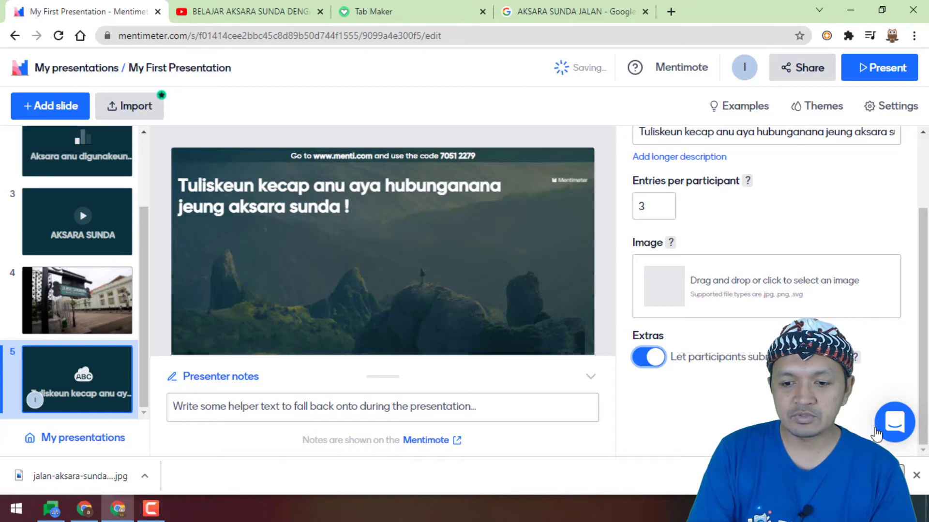
{"action": "scroll", "coordinate": [745, 392], "scroll_direction": "up", "scroll_amount": 2}
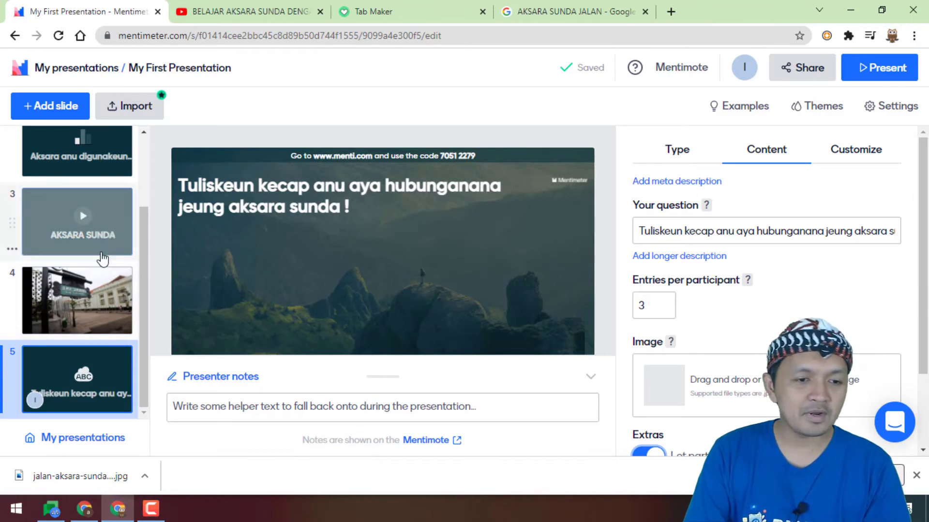
- Try to add a sixth slide, look for a way to remove the blank slide and return to the word cloud slide
{"action": "left_click", "coordinate": [71, 113]}
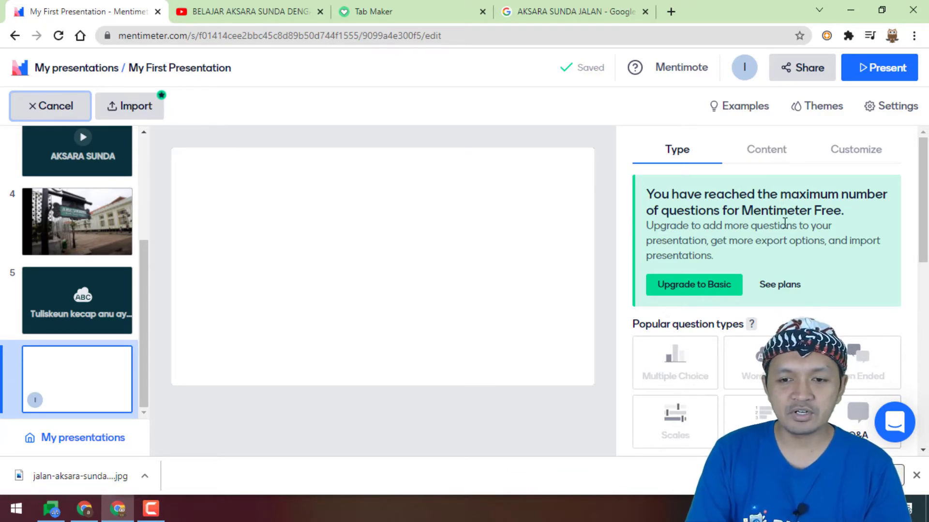
{"action": "scroll", "coordinate": [74, 377], "scroll_direction": "up", "scroll_amount": 4}
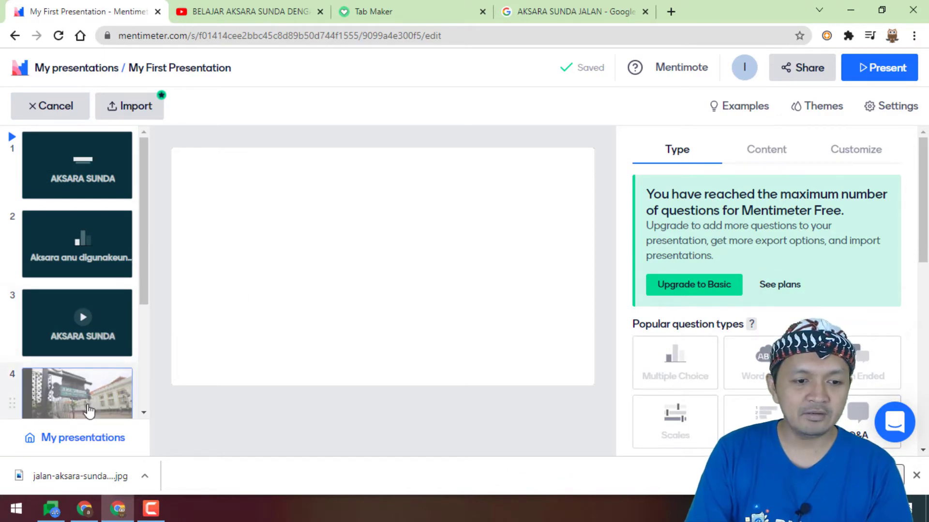
{"action": "scroll", "coordinate": [89, 411], "scroll_direction": "down", "scroll_amount": 3}
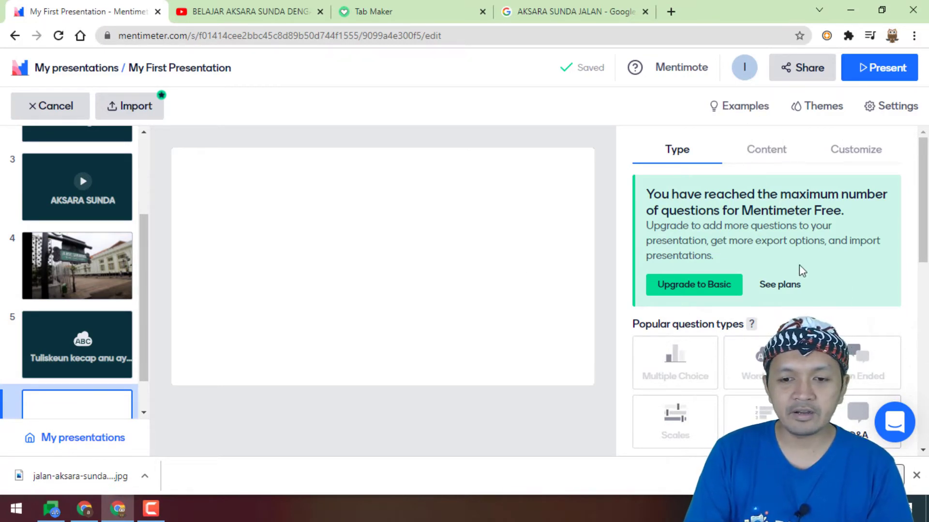
{"action": "scroll", "coordinate": [108, 392], "scroll_direction": "down", "scroll_amount": 1}
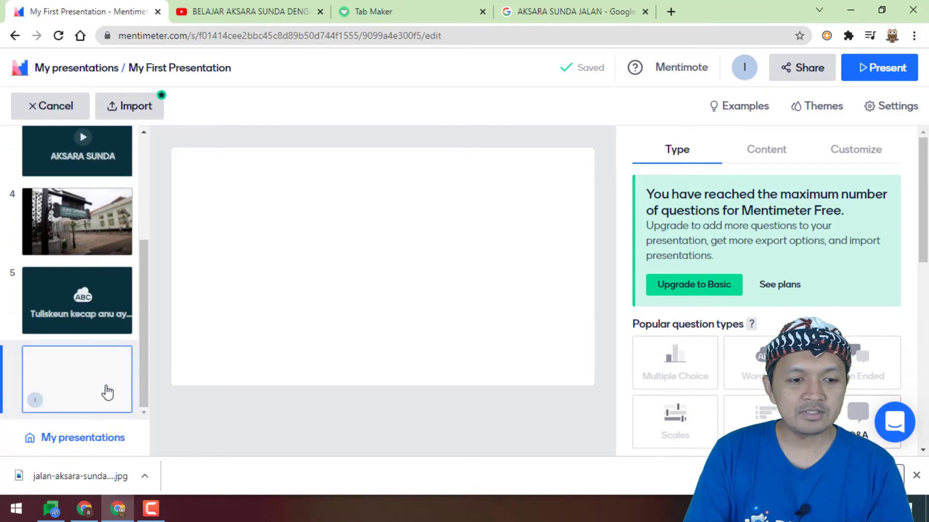
{"action": "right_click", "coordinate": [88, 390]}
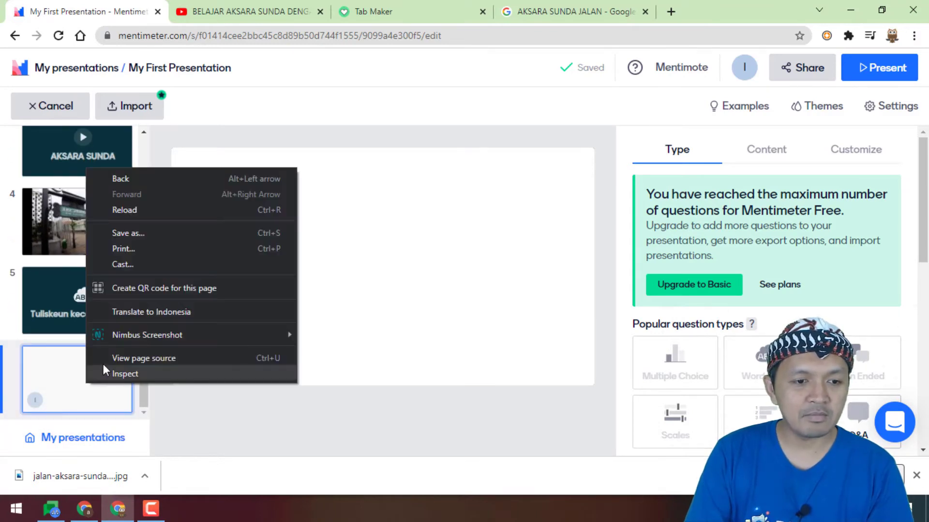
{"action": "left_click", "coordinate": [164, 422]}
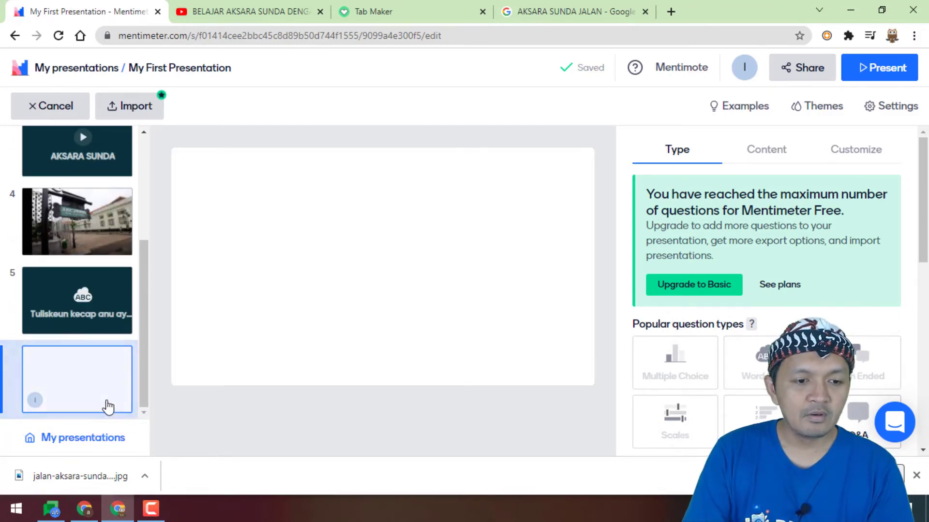
{"action": "right_click", "coordinate": [104, 401]}
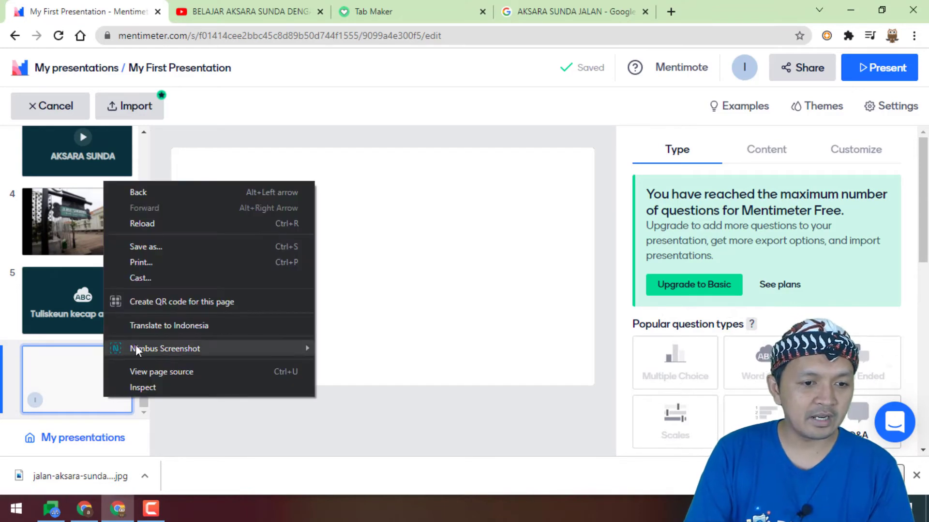
{"action": "left_click", "coordinate": [486, 344]}
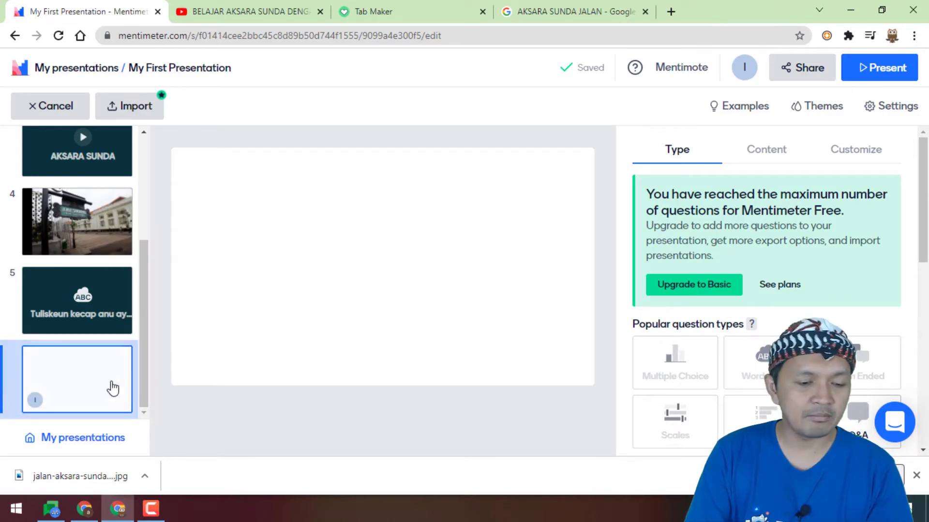
{"action": "scroll", "coordinate": [108, 386], "scroll_direction": "up", "scroll_amount": 1}
{"action": "scroll", "coordinate": [110, 348], "scroll_direction": "down", "scroll_amount": 1}
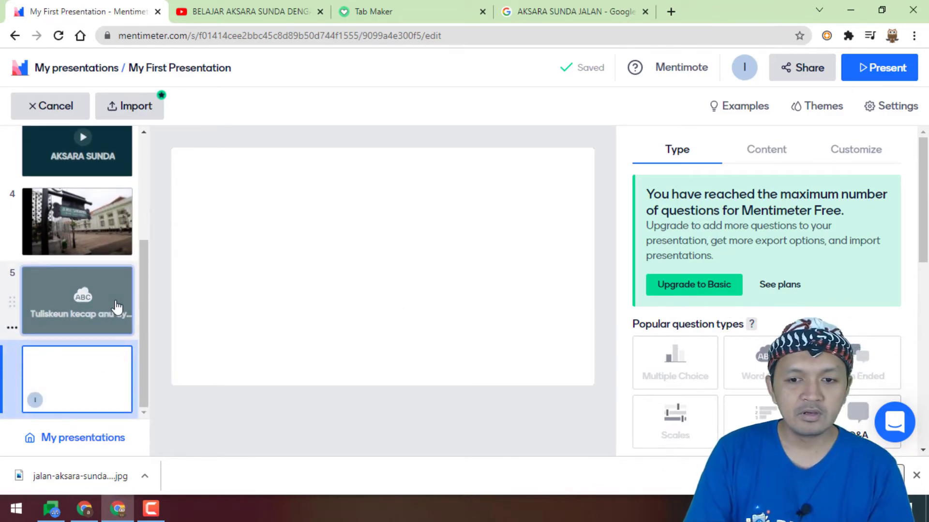
{"action": "left_click", "coordinate": [116, 307]}
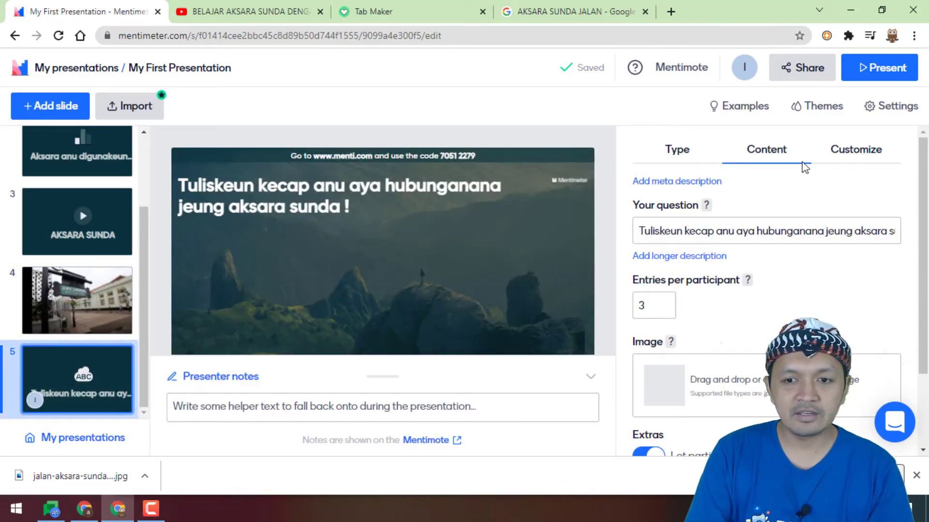
- Change the fifth slide's question type to Open Ended and review its image, result layout and extra options
{"action": "scroll", "coordinate": [788, 231], "scroll_direction": "down", "scroll_amount": 2}
{"action": "scroll", "coordinate": [786, 251], "scroll_direction": "up", "scroll_amount": 2}
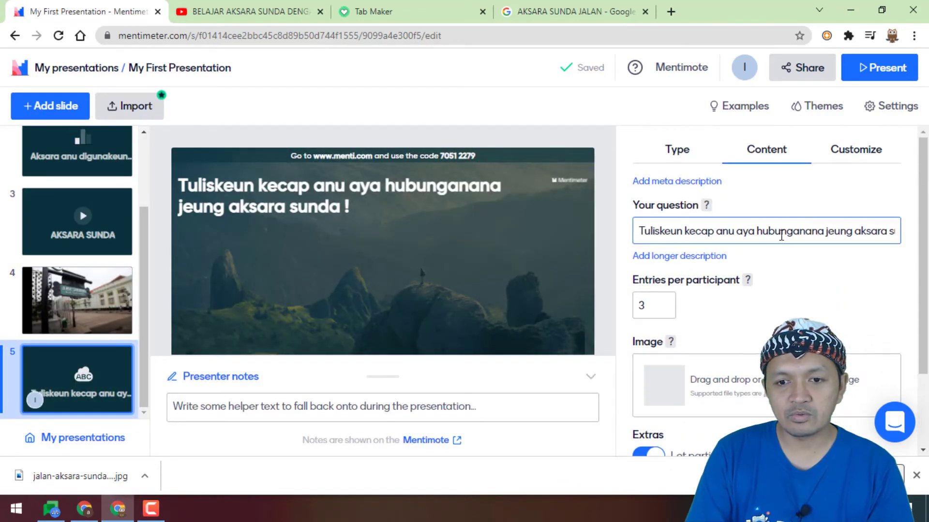
{"action": "left_click", "coordinate": [691, 158]}
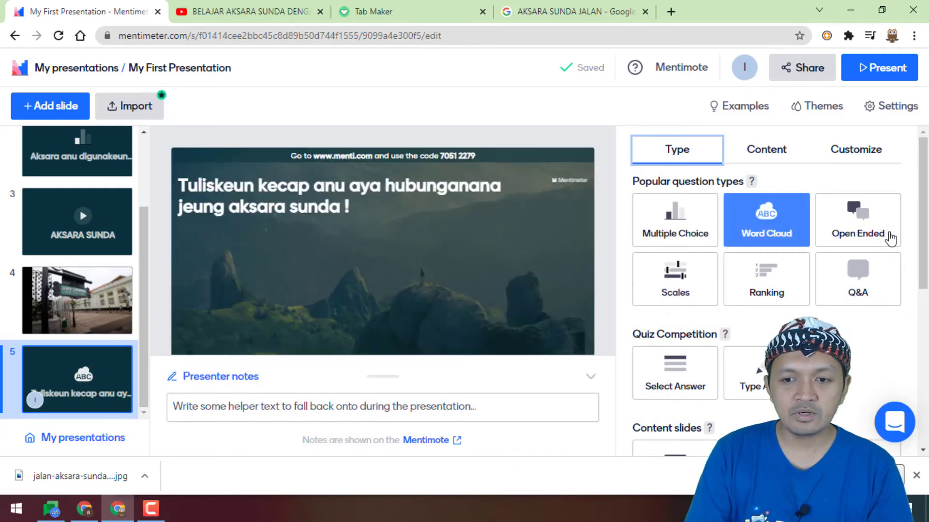
{"action": "left_click", "coordinate": [889, 237]}
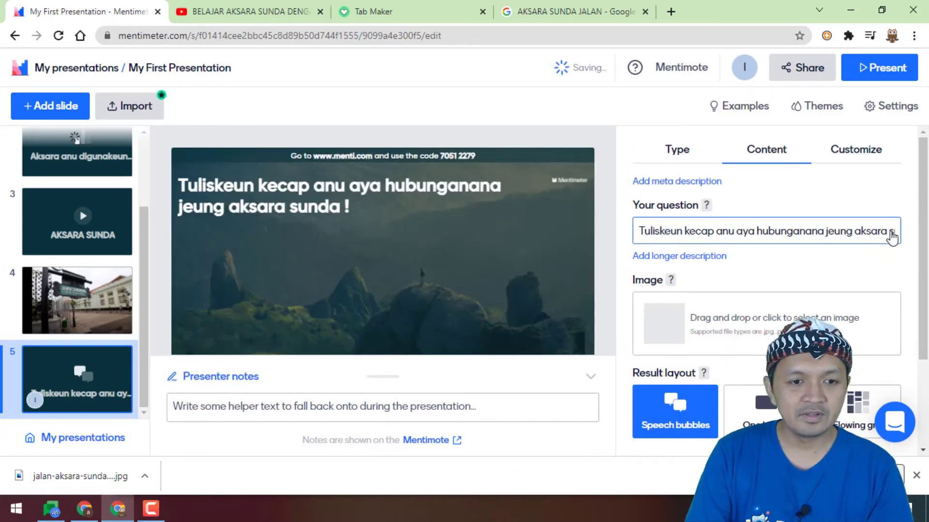
{"action": "scroll", "coordinate": [803, 286], "scroll_direction": "down", "scroll_amount": 1}
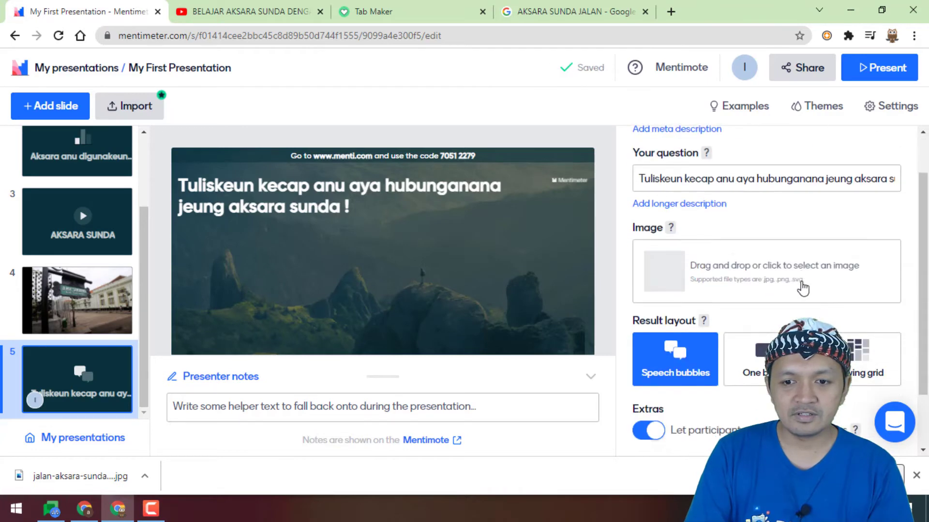
{"action": "scroll", "coordinate": [802, 287], "scroll_direction": "down", "scroll_amount": 2}
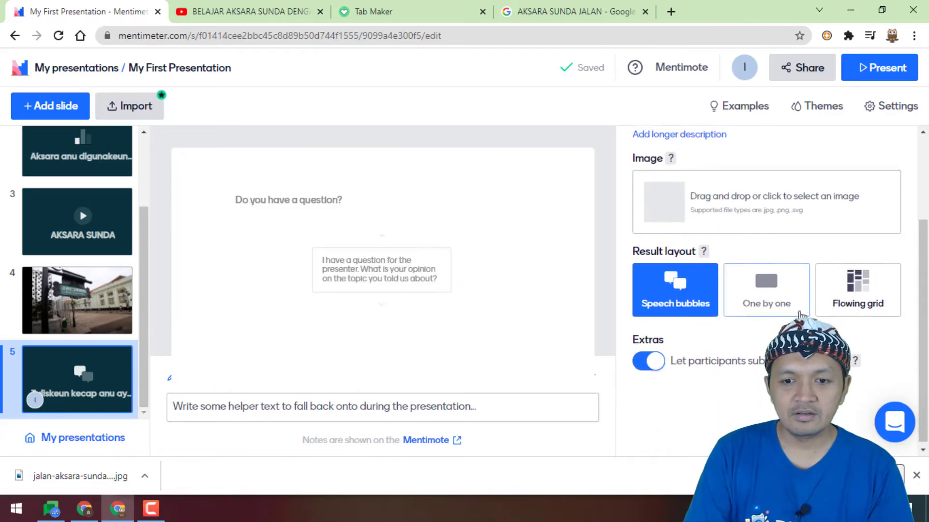
{"action": "scroll", "coordinate": [774, 252], "scroll_direction": "up", "scroll_amount": 3}
- Change the fifth slide's question type to Scales and review its statement and result layout options
{"action": "left_click", "coordinate": [684, 156]}
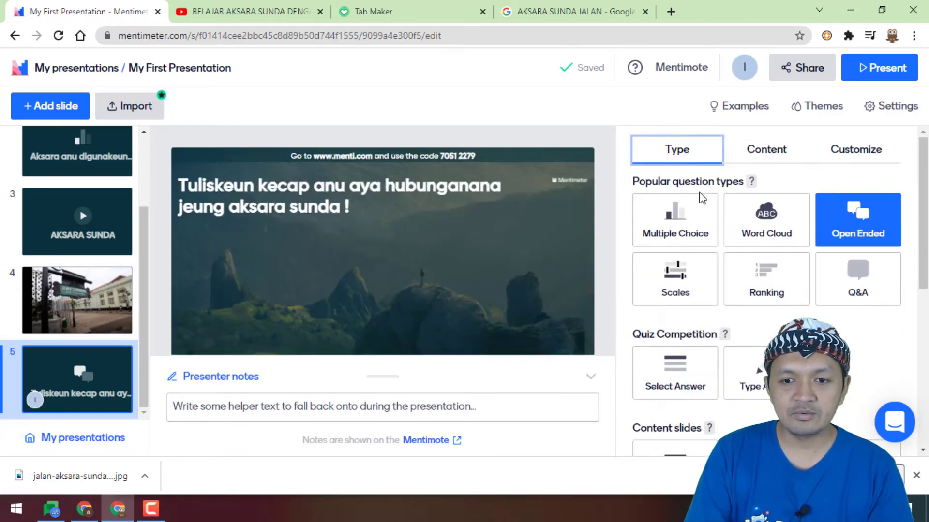
{"action": "left_click", "coordinate": [684, 296]}
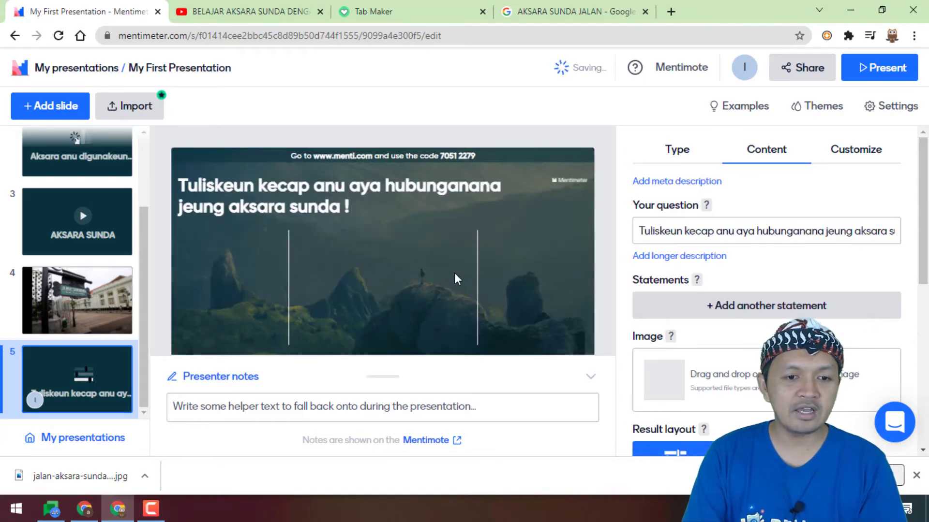
{"action": "scroll", "coordinate": [717, 352], "scroll_direction": "down", "scroll_amount": 1}
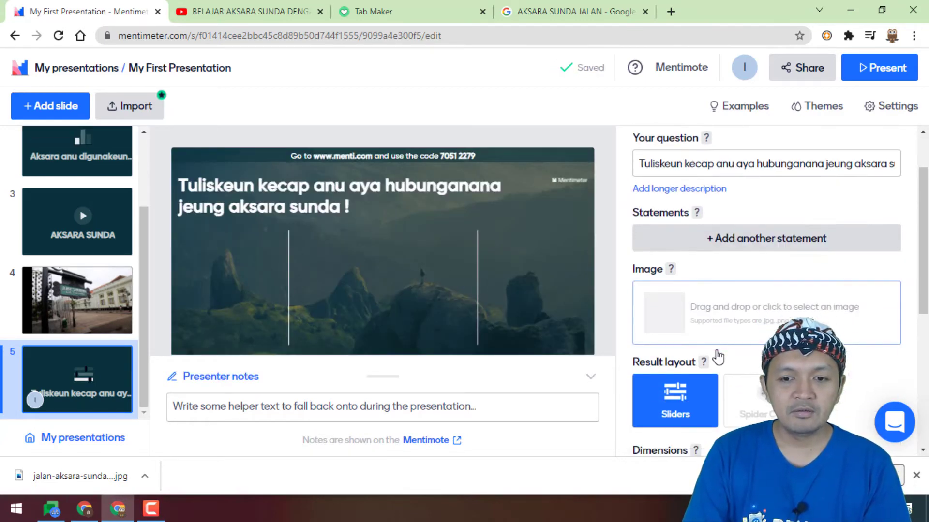
- Change the fifth slide's question type to Ranking
{"action": "scroll", "coordinate": [716, 351], "scroll_direction": "up", "scroll_amount": 1}
{"action": "scroll", "coordinate": [717, 356], "scroll_direction": "up", "scroll_amount": 1}
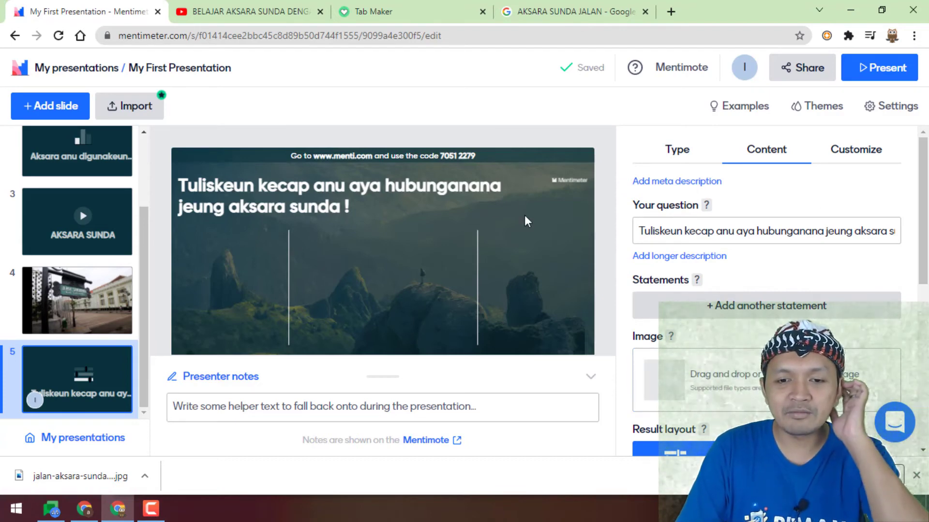
{"action": "scroll", "coordinate": [775, 267], "scroll_direction": "down", "scroll_amount": 1}
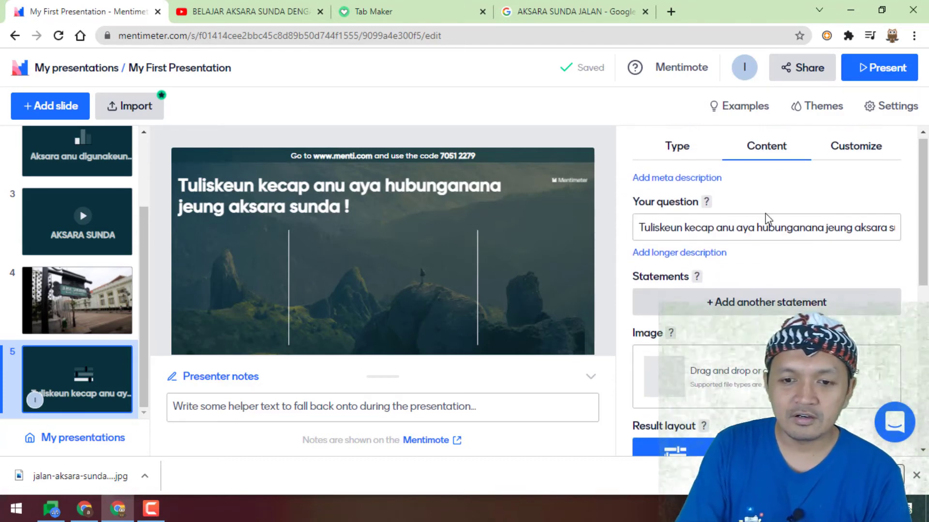
{"action": "left_click", "coordinate": [682, 159]}
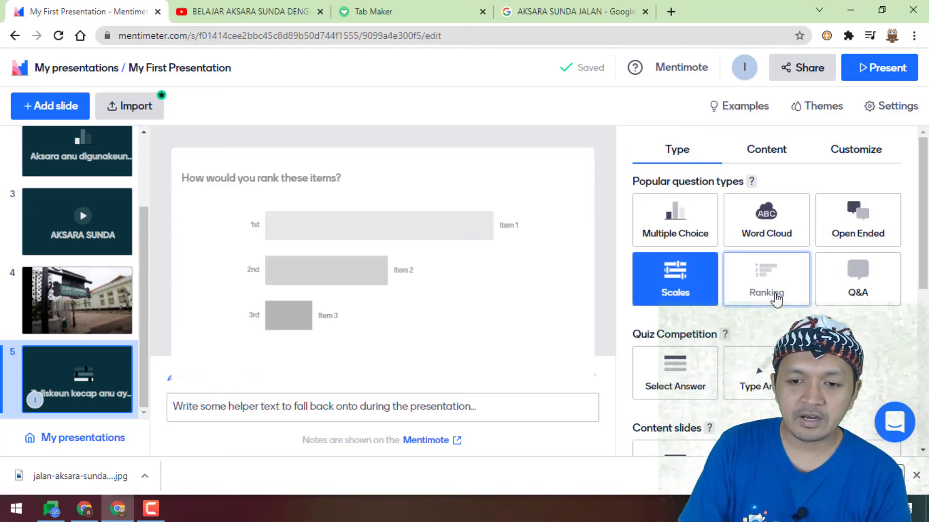
{"action": "left_click", "coordinate": [775, 295]}
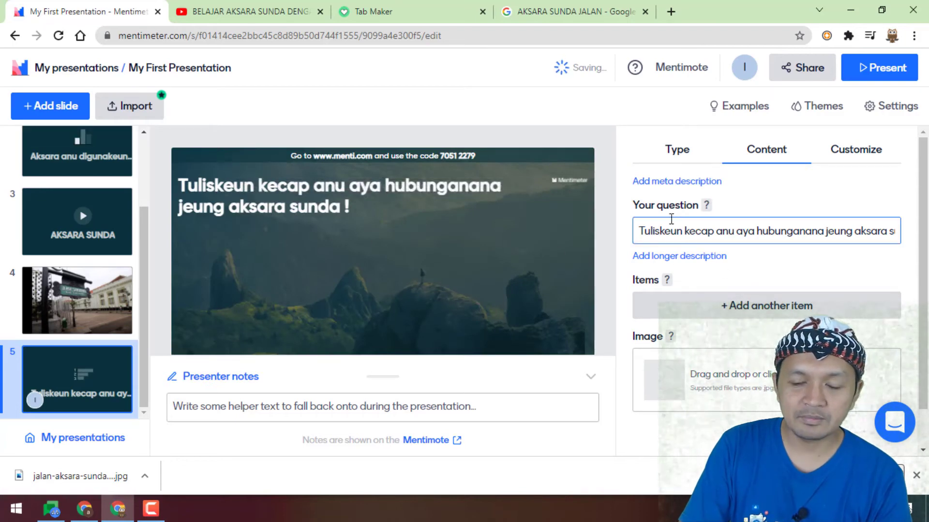
- Change the fifth slide's question type to Q&A and review the available quiz, content and advanced question types
{"action": "left_click", "coordinate": [690, 149]}
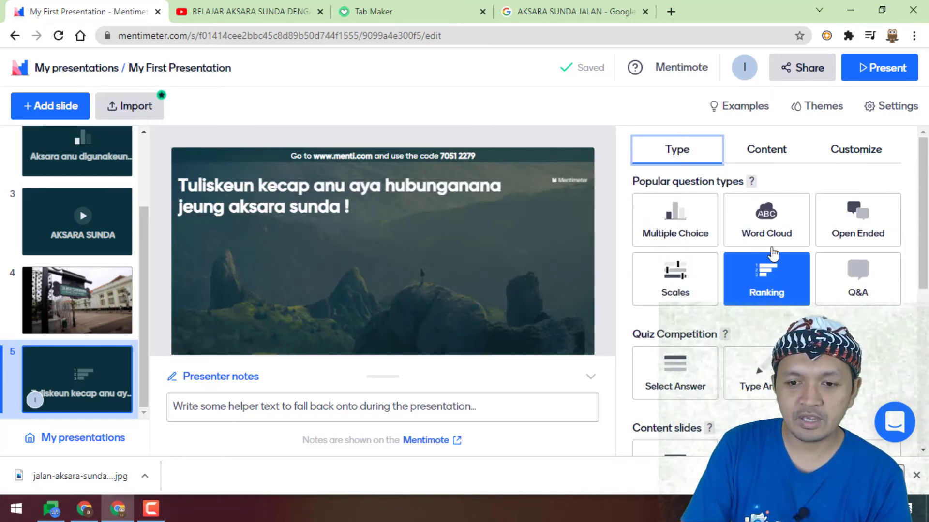
{"action": "left_click", "coordinate": [857, 290]}
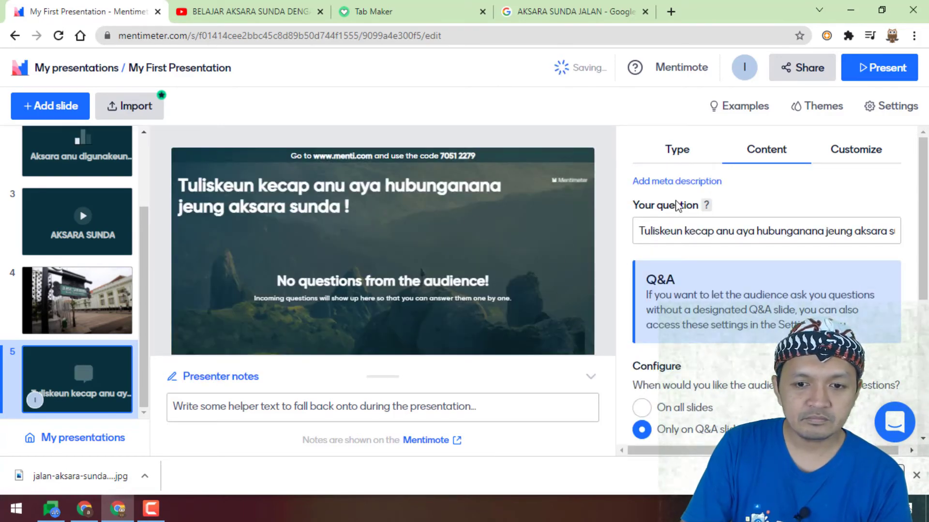
{"action": "left_click", "coordinate": [695, 151]}
{"action": "scroll", "coordinate": [740, 325], "scroll_direction": "down", "scroll_amount": 2}
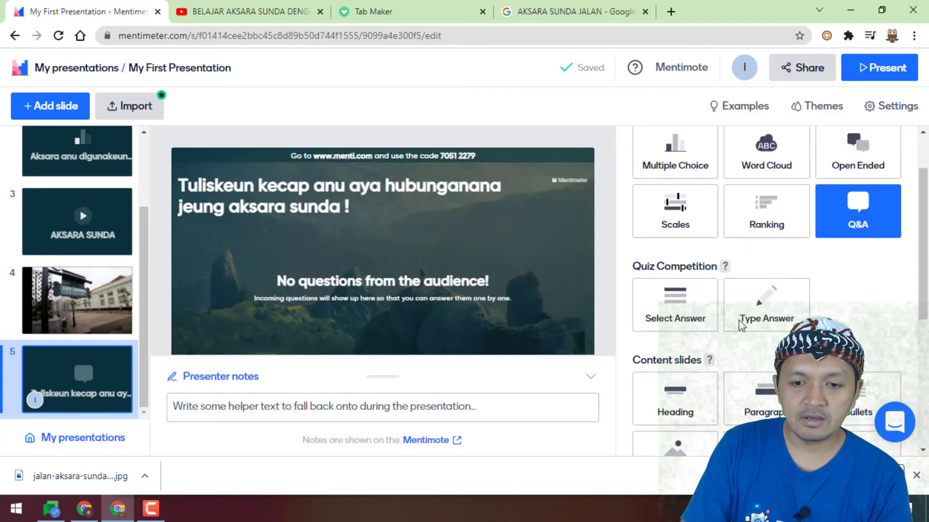
{"action": "scroll", "coordinate": [740, 325], "scroll_direction": "down", "scroll_amount": 3}
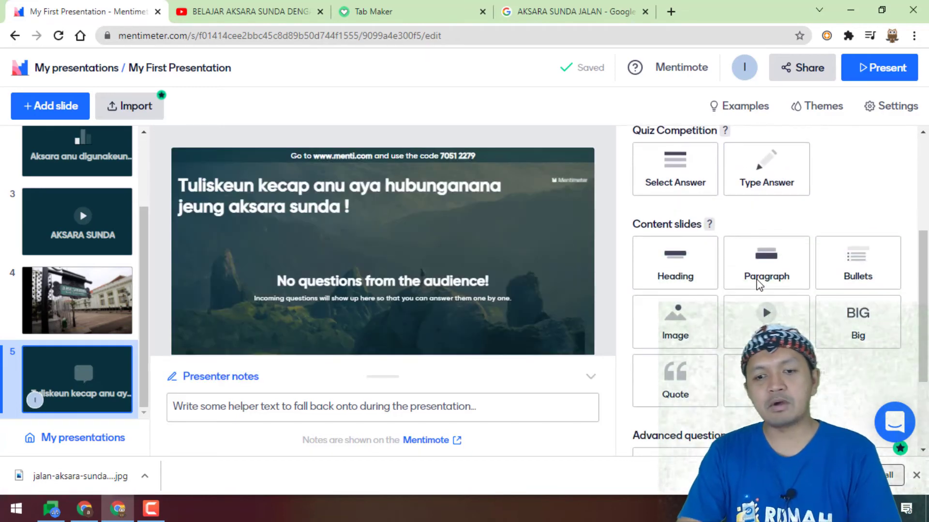
{"action": "scroll", "coordinate": [757, 284], "scroll_direction": "down", "scroll_amount": 2}
{"action": "scroll", "coordinate": [757, 286], "scroll_direction": "up", "scroll_amount": 2}
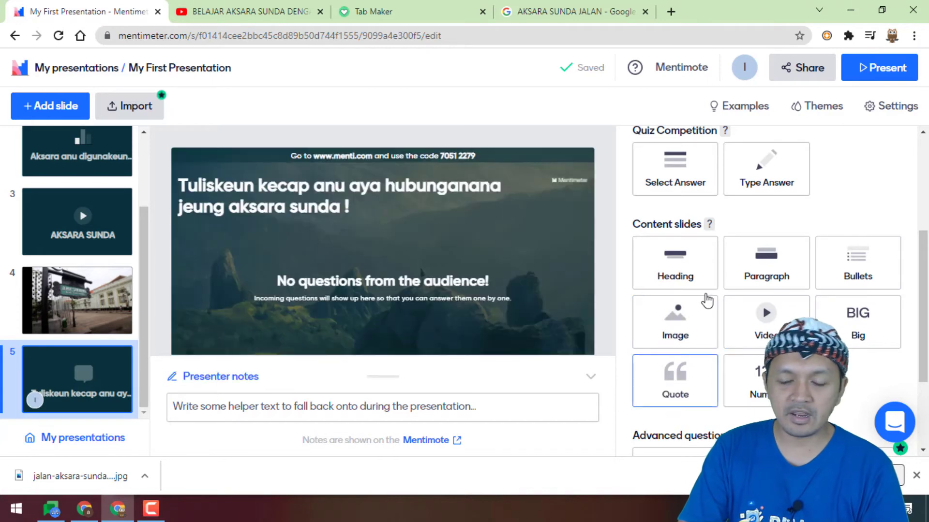
{"action": "scroll", "coordinate": [725, 309], "scroll_direction": "down", "scroll_amount": 3}
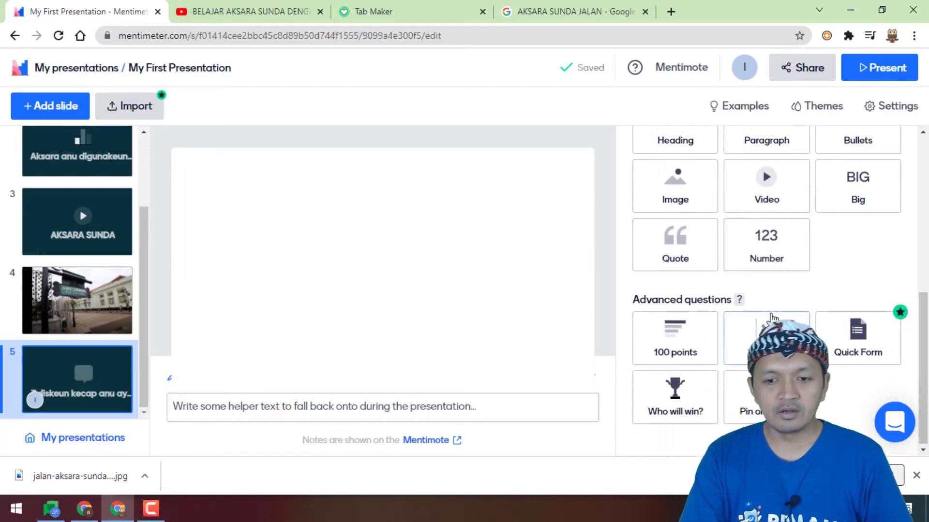
{"action": "scroll", "coordinate": [772, 318], "scroll_direction": "up", "scroll_amount": 4}
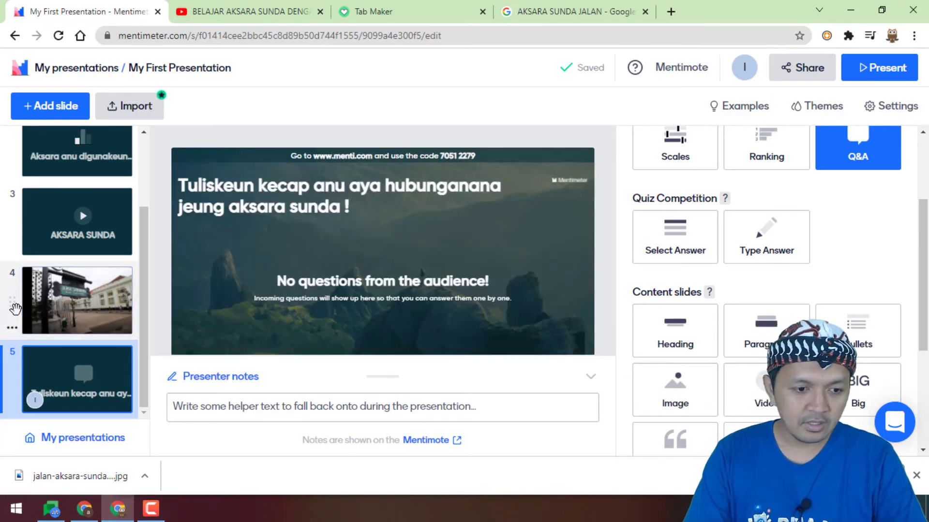
{"action": "scroll", "coordinate": [99, 298], "scroll_direction": "up", "scroll_amount": 3}
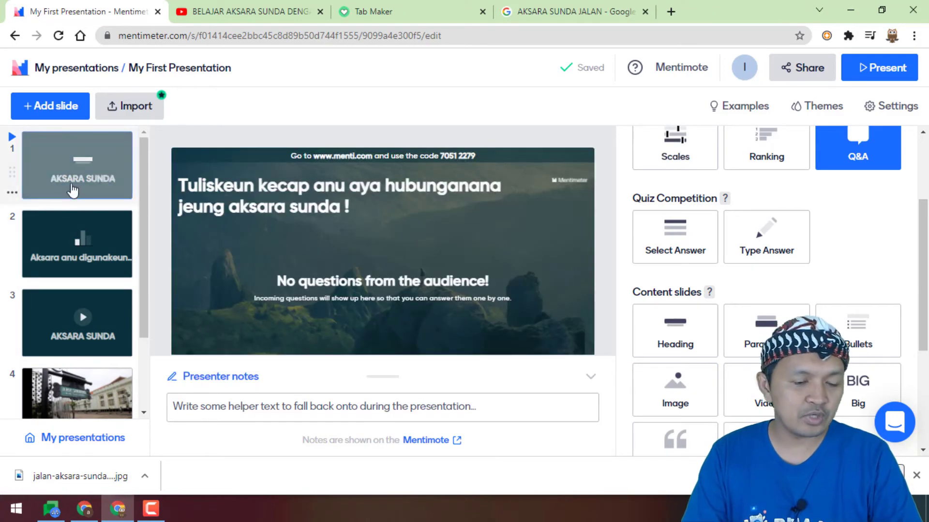
{"action": "scroll", "coordinate": [56, 353], "scroll_direction": "down", "scroll_amount": 2}
{"action": "scroll", "coordinate": [63, 358], "scroll_direction": "up", "scroll_amount": 2}
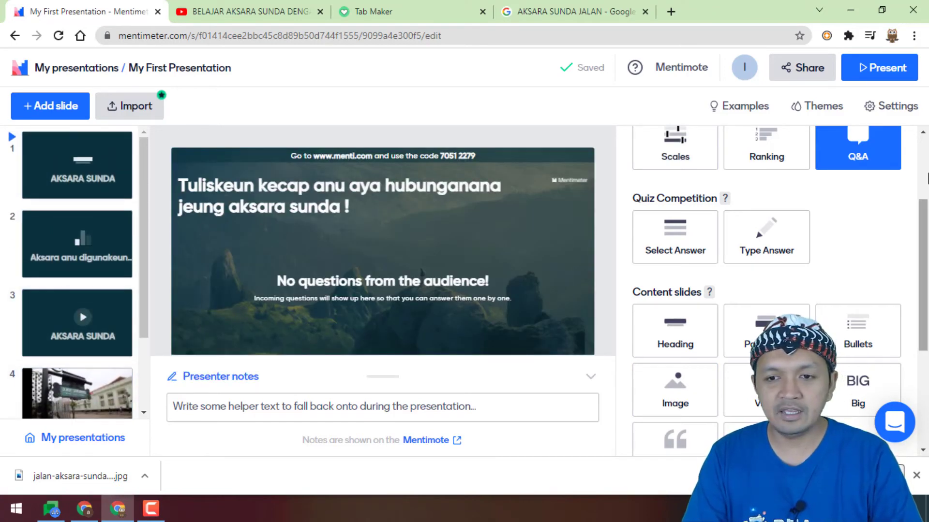
{"action": "left_click", "coordinate": [889, 74]}
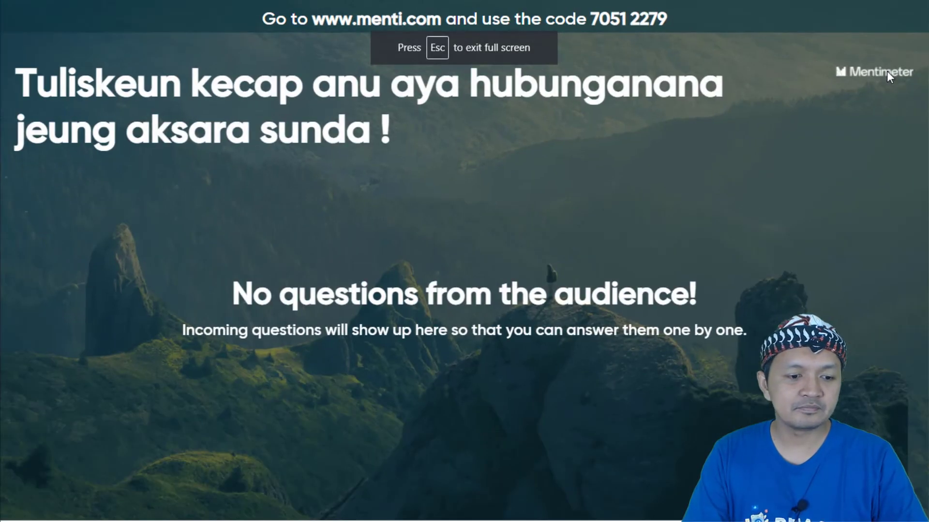
{"action": "key", "text": "Escape"}
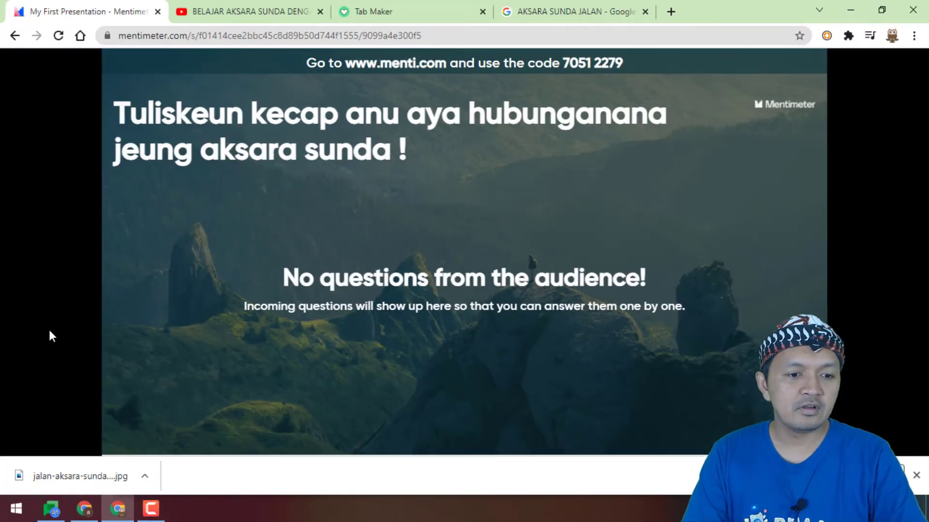
{"action": "key", "text": "Escape"}
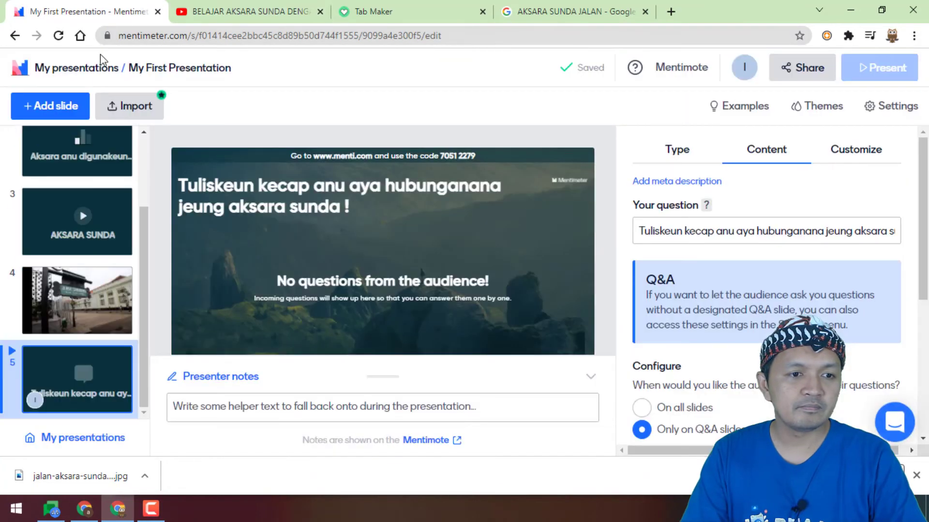
- Start presenting from the first slide, the AKSARA SUNDA heading
{"action": "scroll", "coordinate": [97, 242], "scroll_direction": "up", "scroll_amount": 5}
{"action": "left_click", "coordinate": [88, 172]}
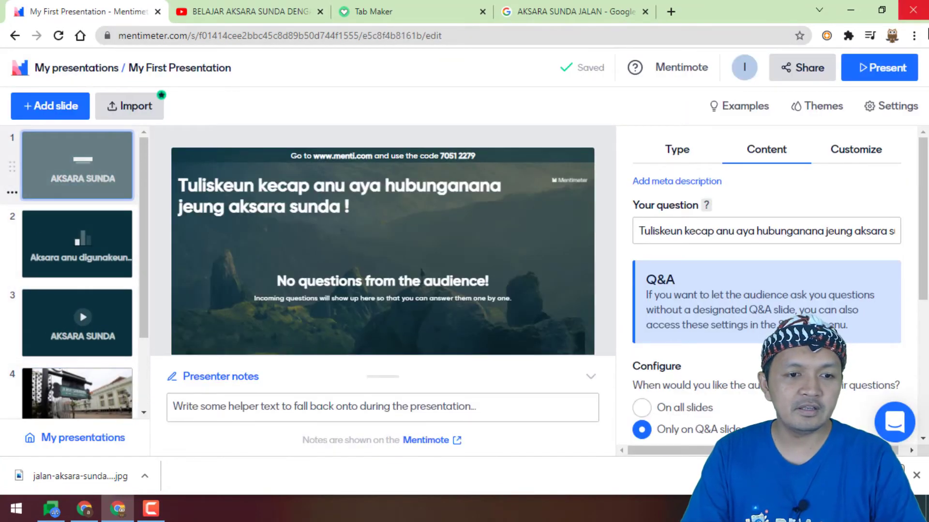
{"action": "left_click", "coordinate": [889, 69]}
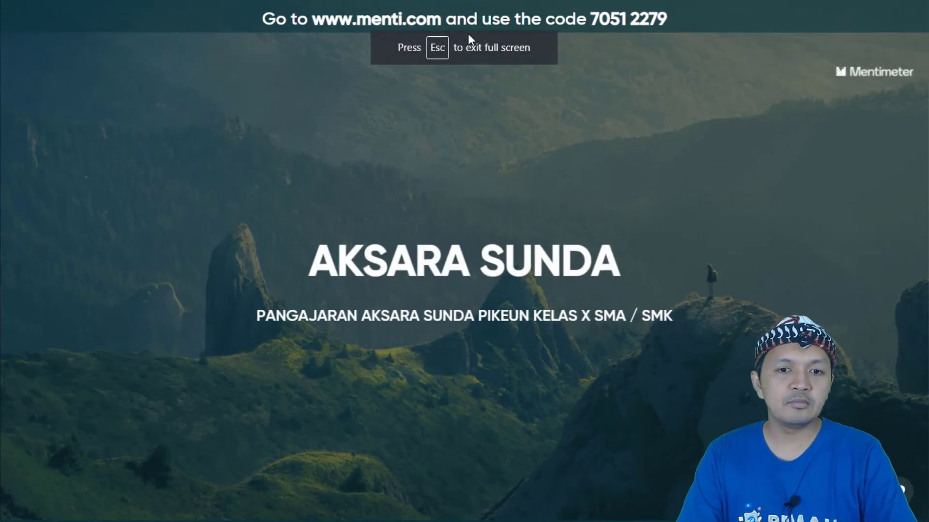
- Copy the join code shown above the presented heading slide
{"action": "left_click_drag", "start_coordinate": [680, 20], "coordinate": [617, 10]}
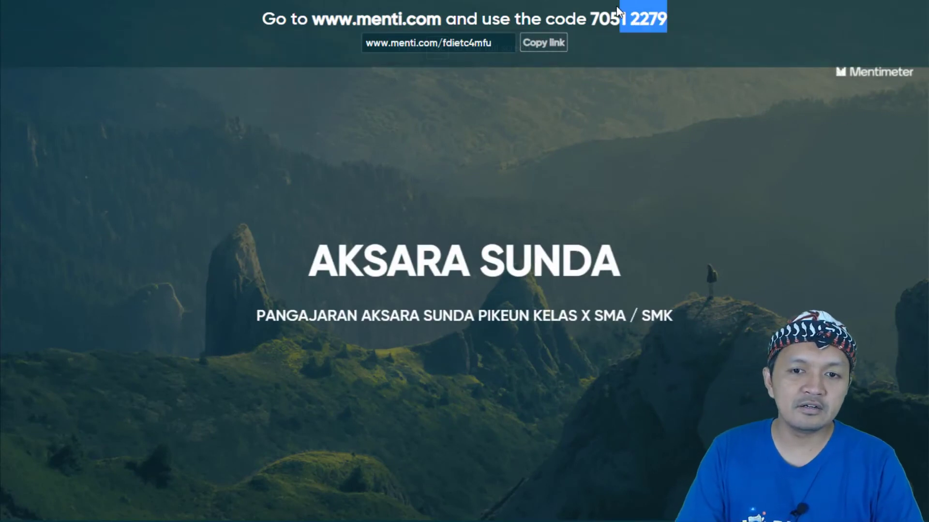
{"action": "right_click", "coordinate": [606, 9]}
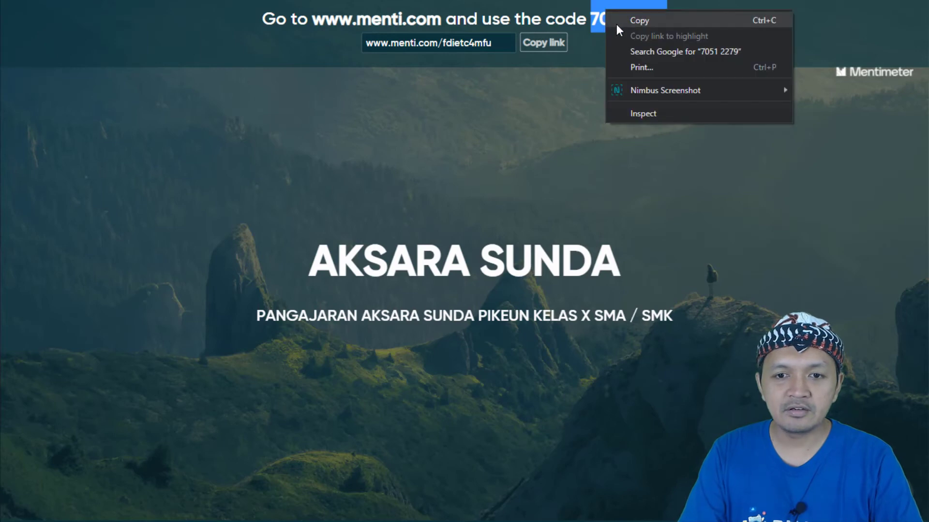
{"action": "left_click", "coordinate": [616, 22]}
- Switch to the other Chrome window, open menti.com and join the presentation as a participant with the copied code
{"action": "key", "text": "super"}
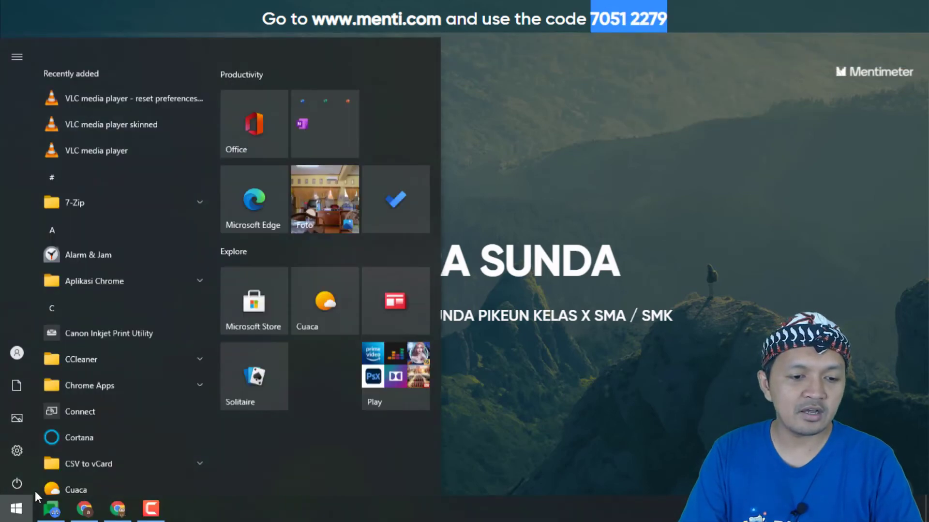
{"action": "left_click", "coordinate": [83, 513]}
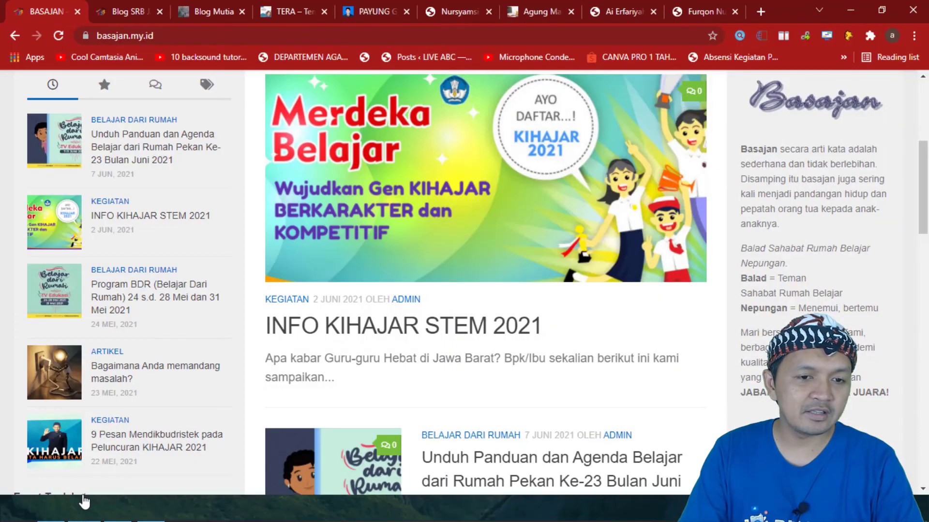
{"action": "left_click", "coordinate": [187, 35]}
{"action": "type", "text": "menti"}
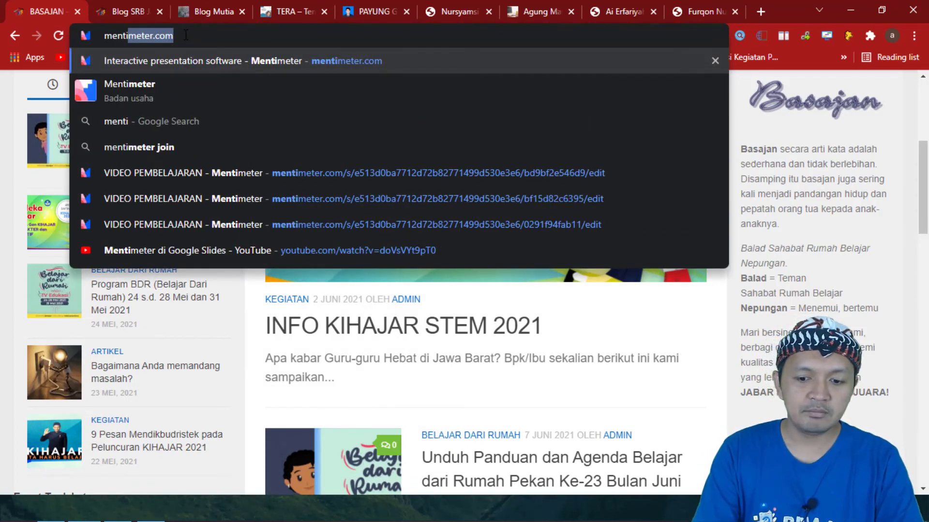
{"action": "type", "text": ".com"}
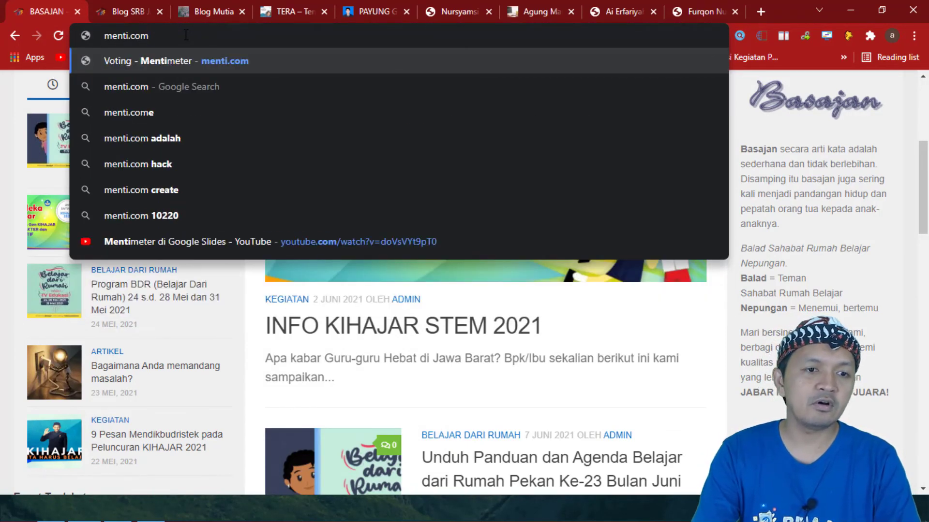
{"action": "key", "text": "Return"}
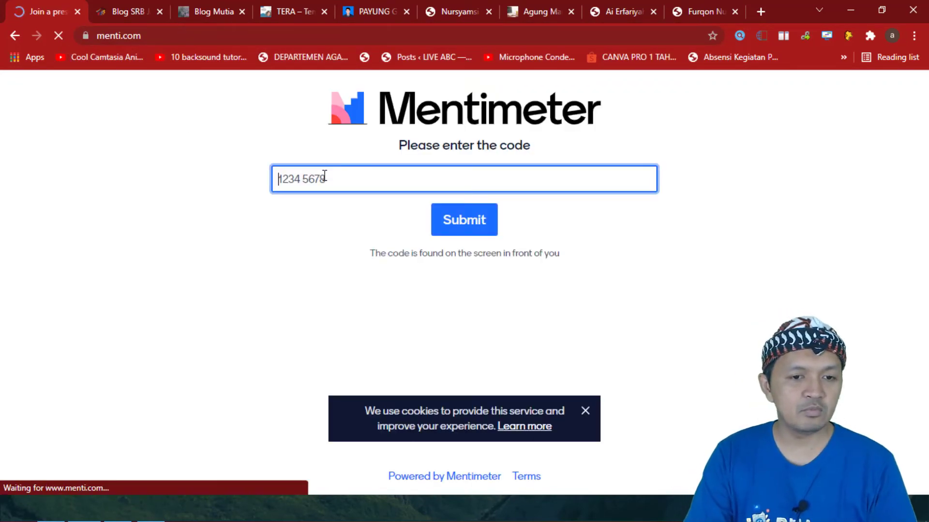
{"action": "left_click", "coordinate": [471, 228]}
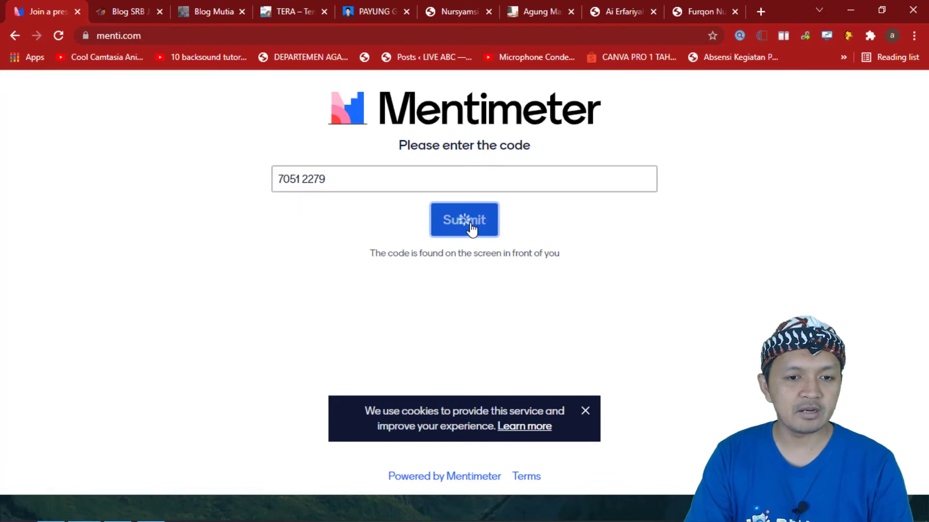
- Return to the presentation window, leave full screen and open a new Chrome window with the guru.sma.belajar.id profile
{"action": "mouse_move", "coordinate": [84, 507]}
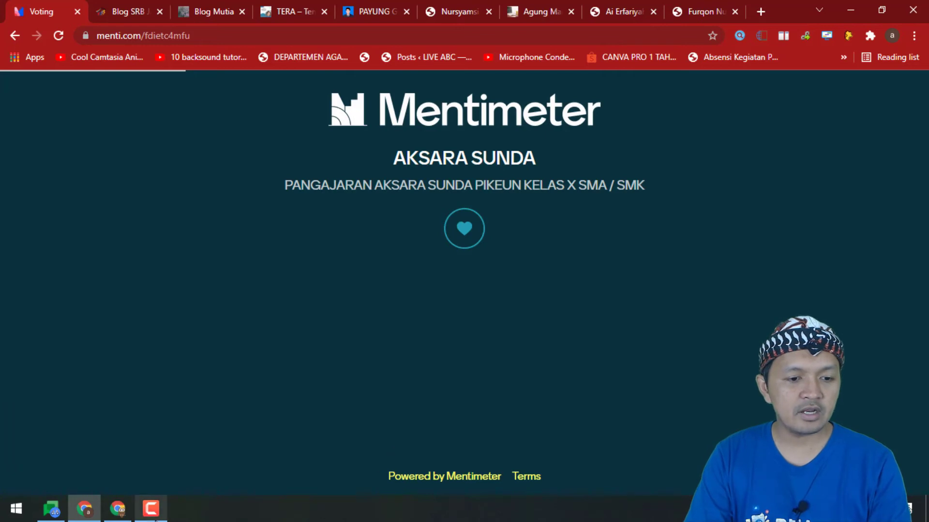
{"action": "mouse_move", "coordinate": [127, 518]}
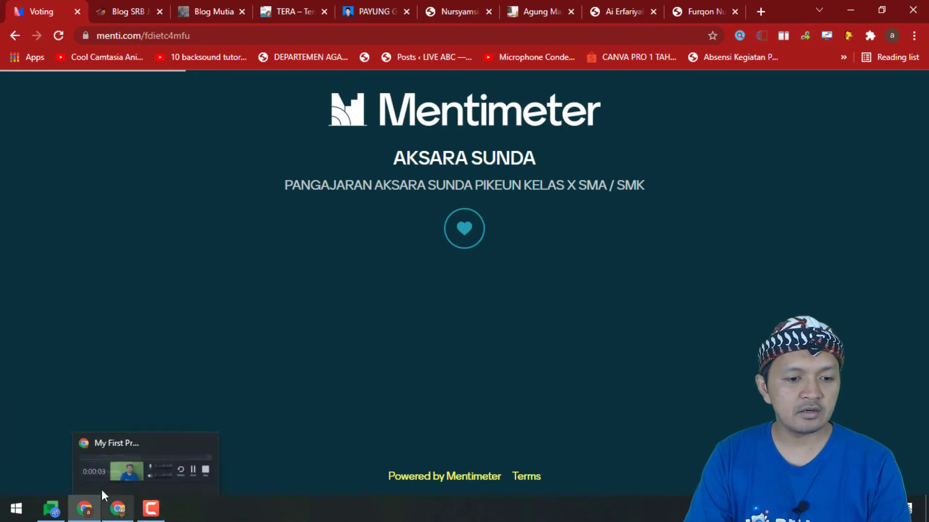
{"action": "left_click", "coordinate": [87, 516]}
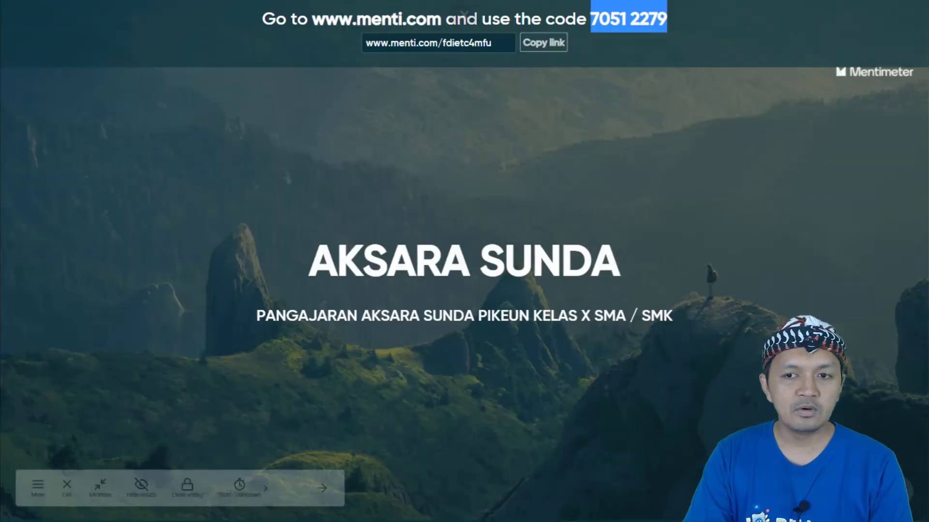
{"action": "key", "text": "Escape"}
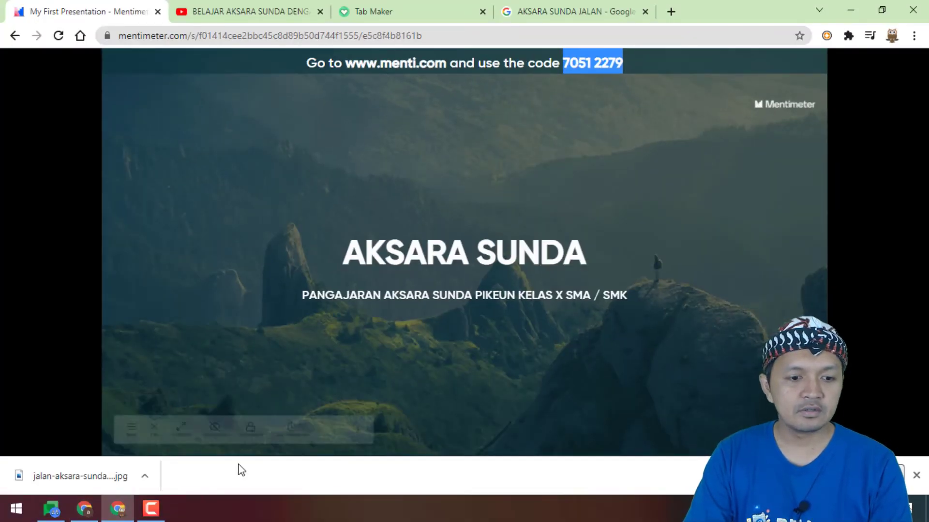
{"action": "left_click", "coordinate": [891, 35]}
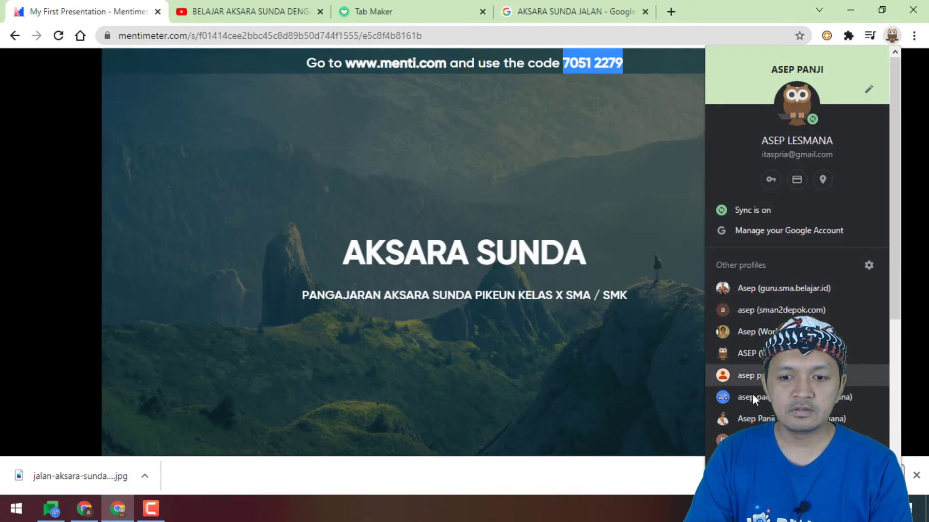
{"action": "left_click", "coordinate": [782, 297]}
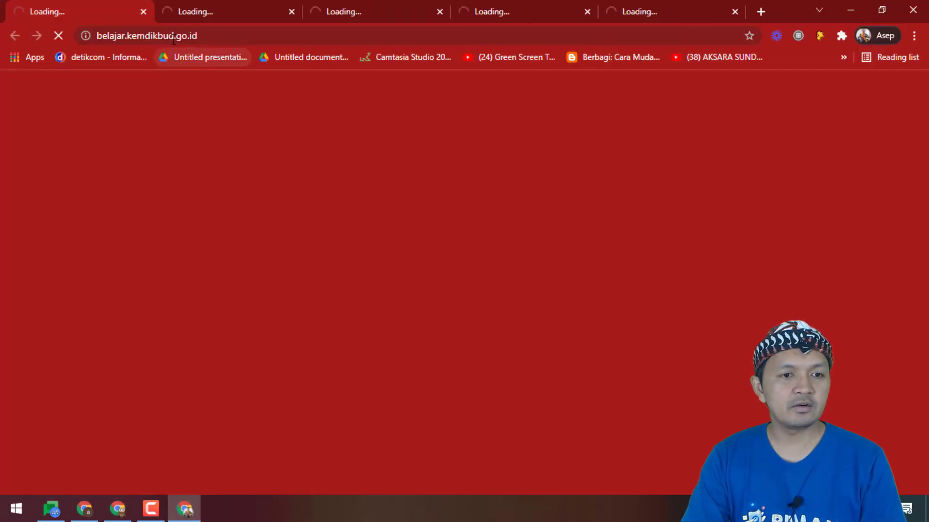
- Open the menti.com join page in the new profile's window
{"action": "left_click", "coordinate": [174, 38]}
{"action": "type", "text": "7051 2279"}
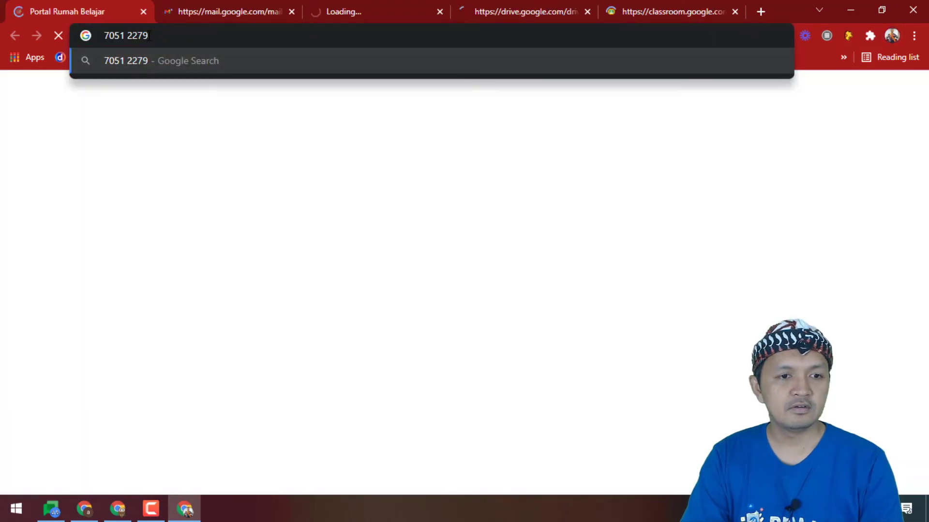
{"action": "left_click_drag", "start_coordinate": [198, 37], "coordinate": [40, 30]}
{"action": "key", "text": "ctrl+c"}
{"action": "type", "text": "menti.com"}
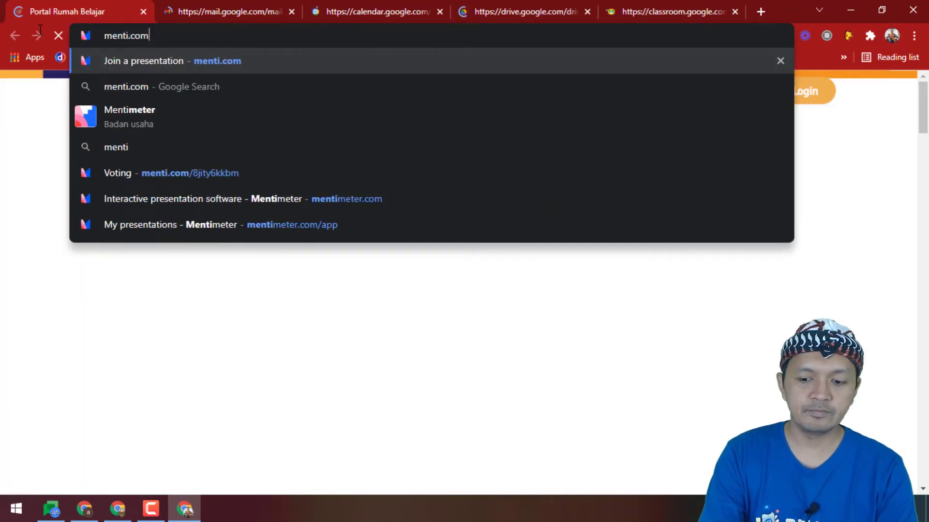
{"action": "key", "text": "Return"}
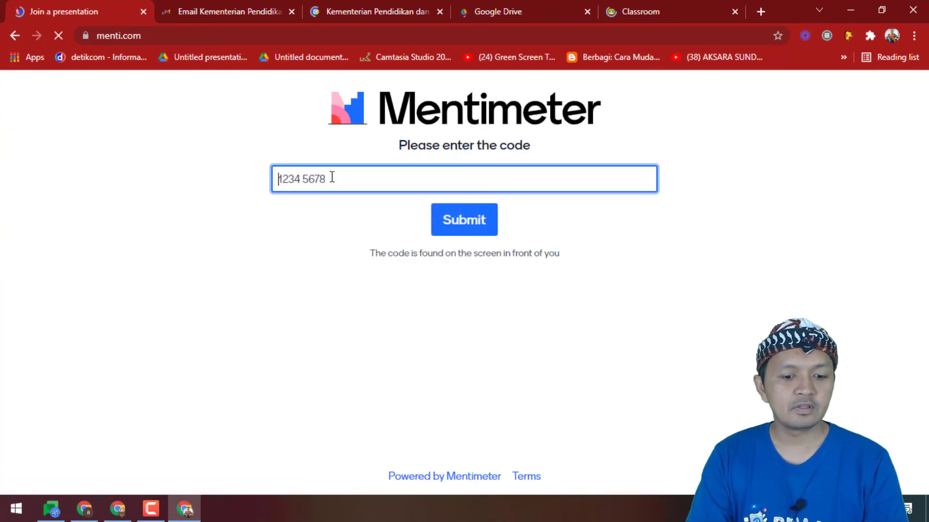
- Join the presentation in the new profile's window with the copied code and check the other participant's window
{"action": "key", "text": "ctrl+v"}
{"action": "left_click", "coordinate": [457, 220]}
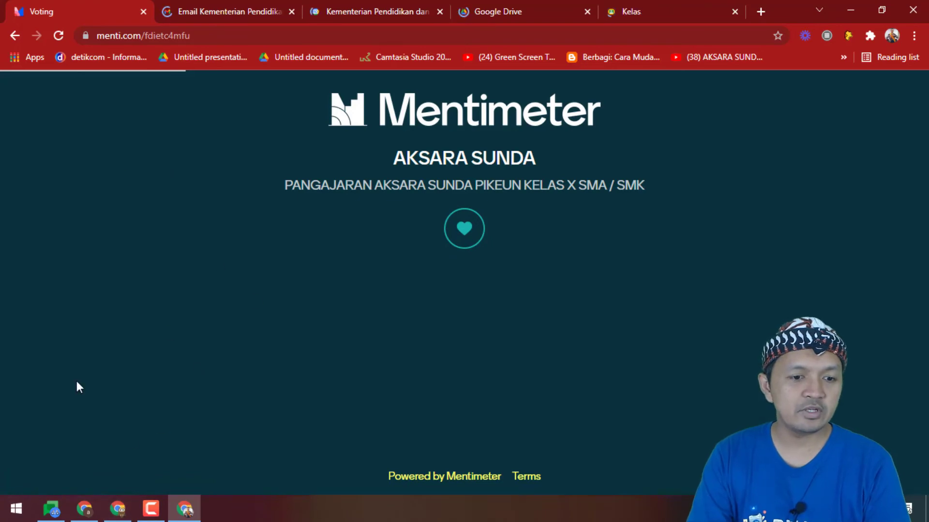
{"action": "left_click", "coordinate": [84, 508]}
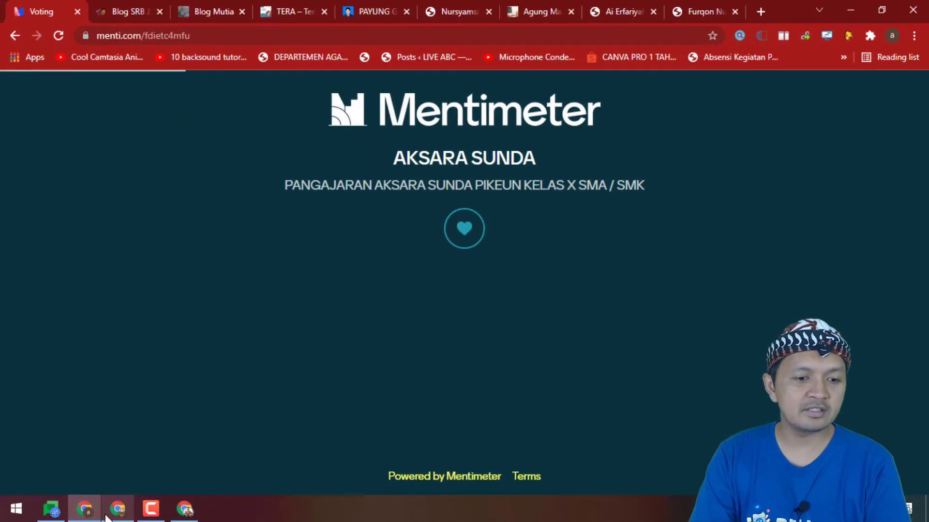
- Return to the presentation window, dismiss the downloads bar and advance to the question "Aksara anu digunakeun ku masarakat sunda baheula disebut ?"
{"action": "left_click", "coordinate": [117, 508]}
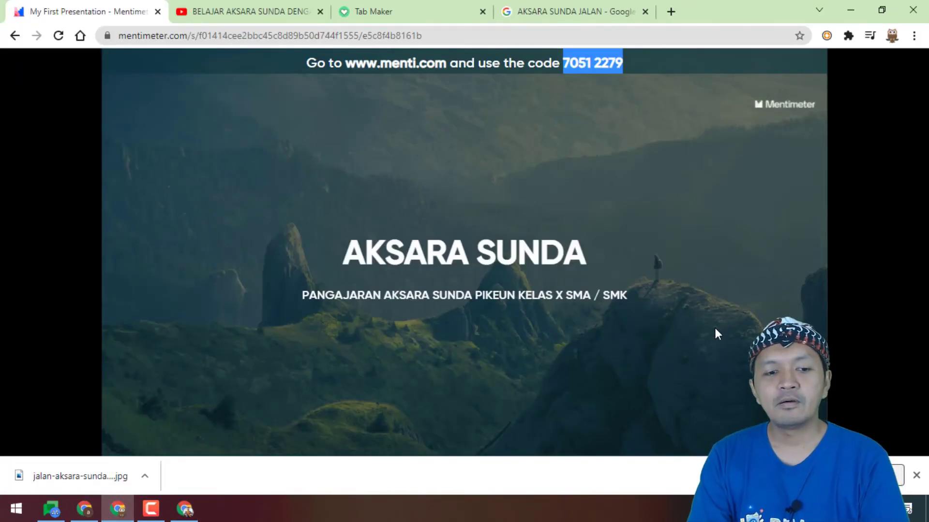
{"action": "left_click", "coordinate": [916, 476]}
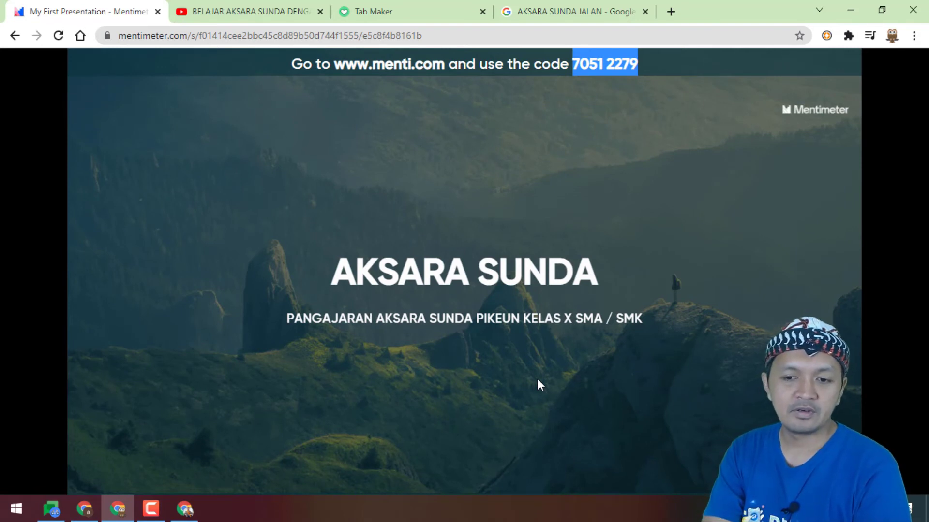
{"action": "key", "text": "Right"}
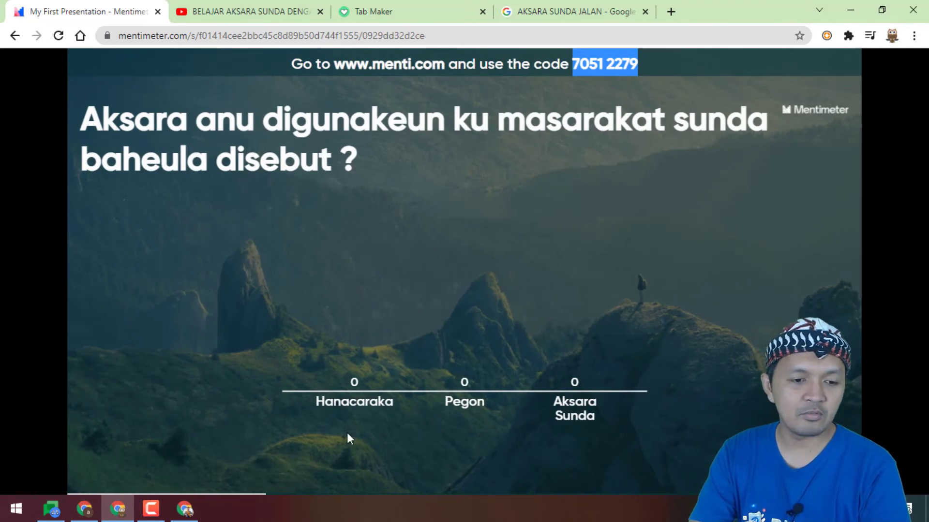
{"action": "mouse_move", "coordinate": [165, 465]}
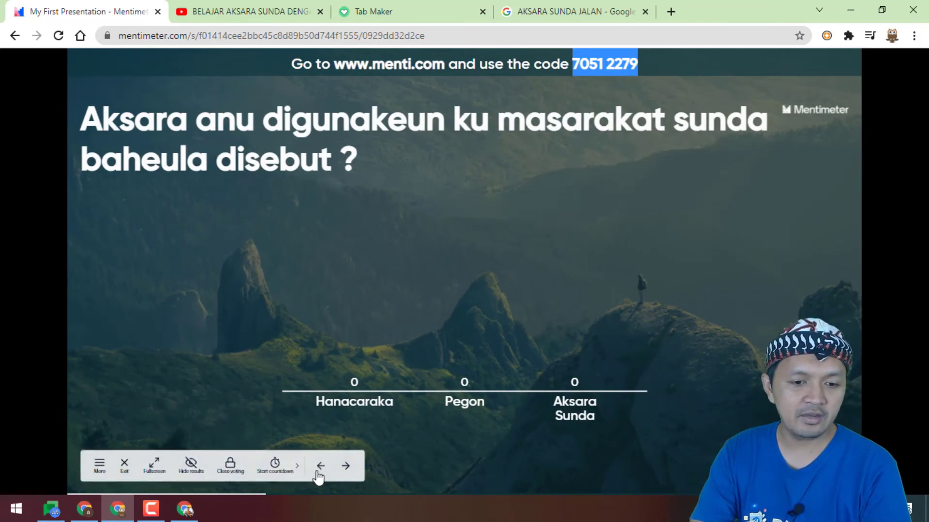
{"action": "left_click", "coordinate": [319, 467]}
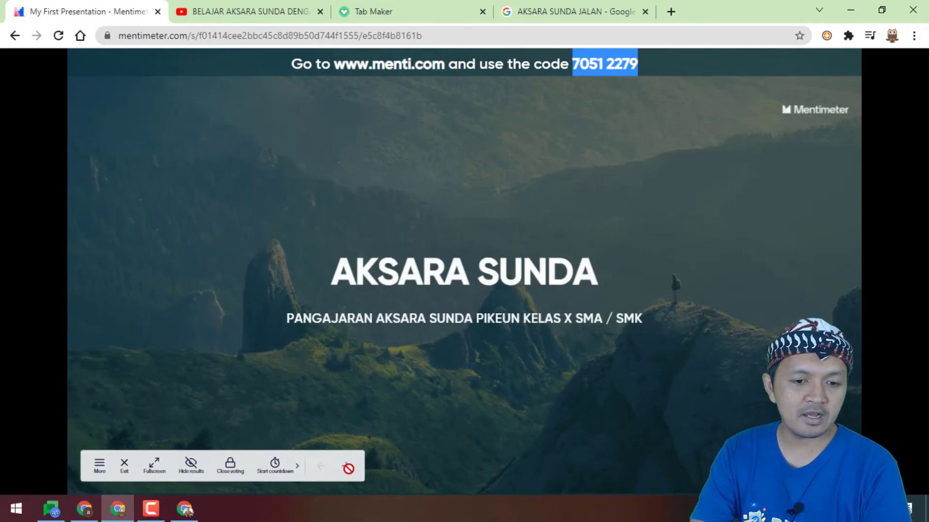
{"action": "left_click", "coordinate": [346, 467]}
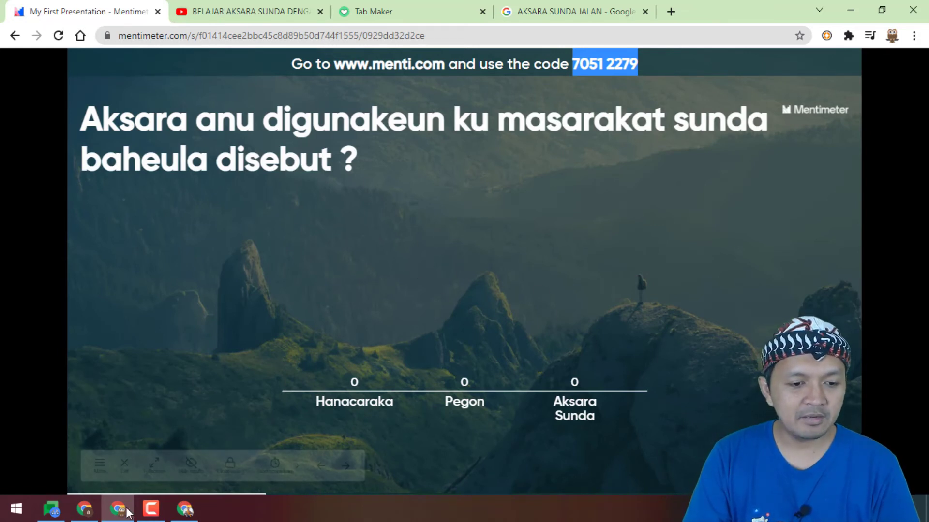
- Switch to the first participant's window and submit the answer Aksara Sunda
{"action": "left_click", "coordinate": [86, 509]}
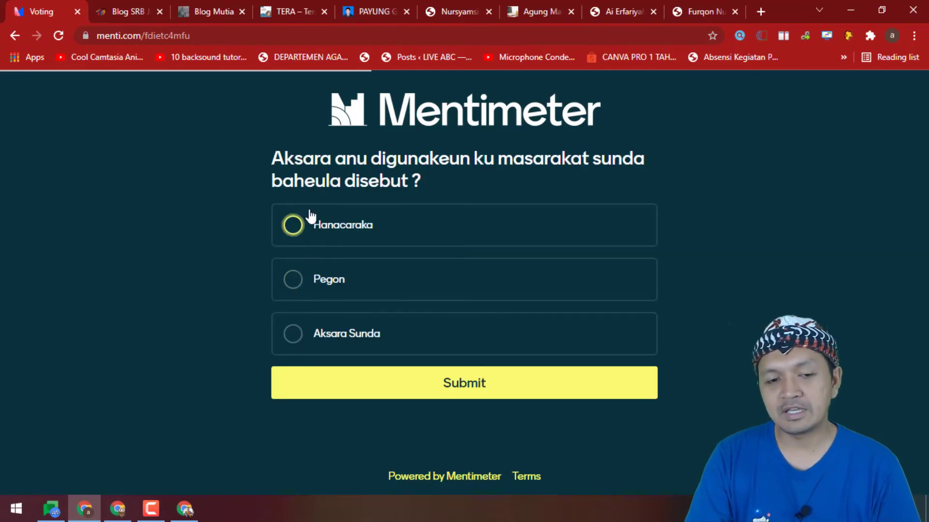
{"action": "left_click", "coordinate": [293, 338]}
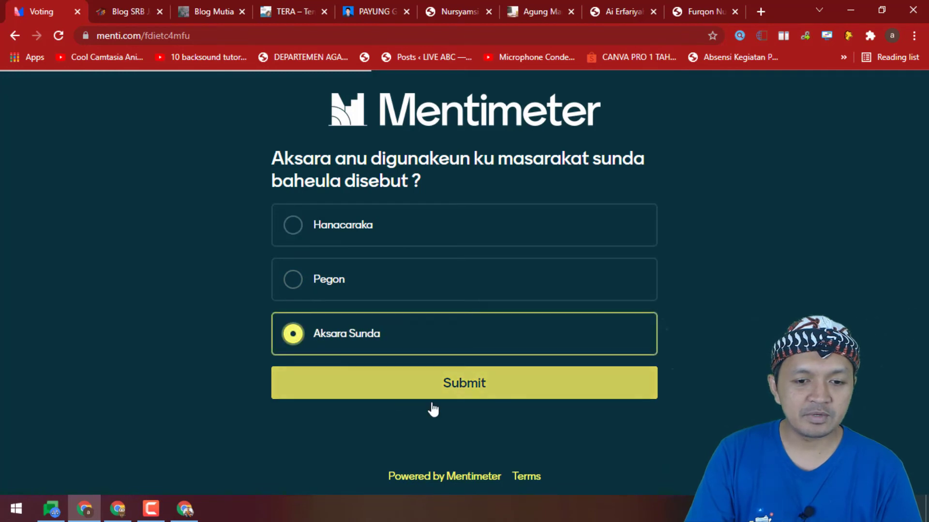
{"action": "left_click", "coordinate": [495, 397]}
- Switch to the second participant's window and submit the answer Hanacaraka
{"action": "left_click", "coordinate": [184, 509]}
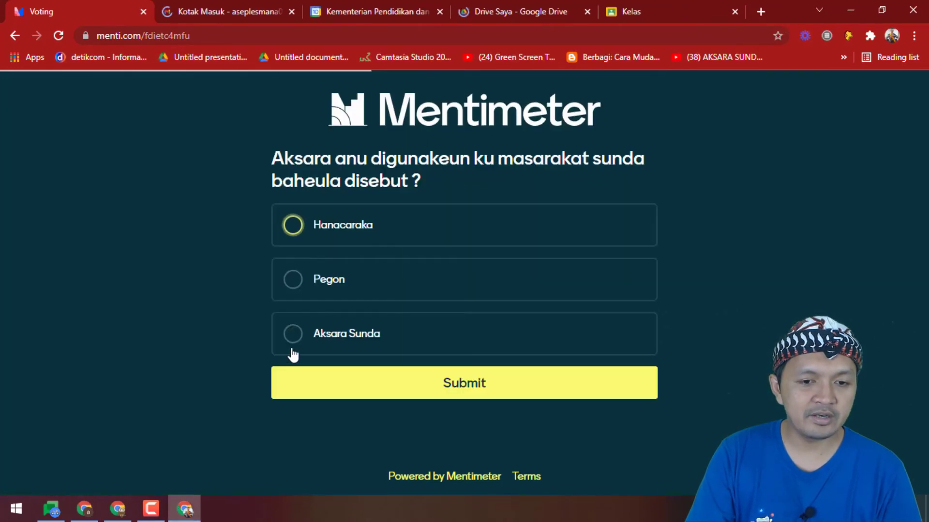
{"action": "left_click", "coordinate": [324, 241]}
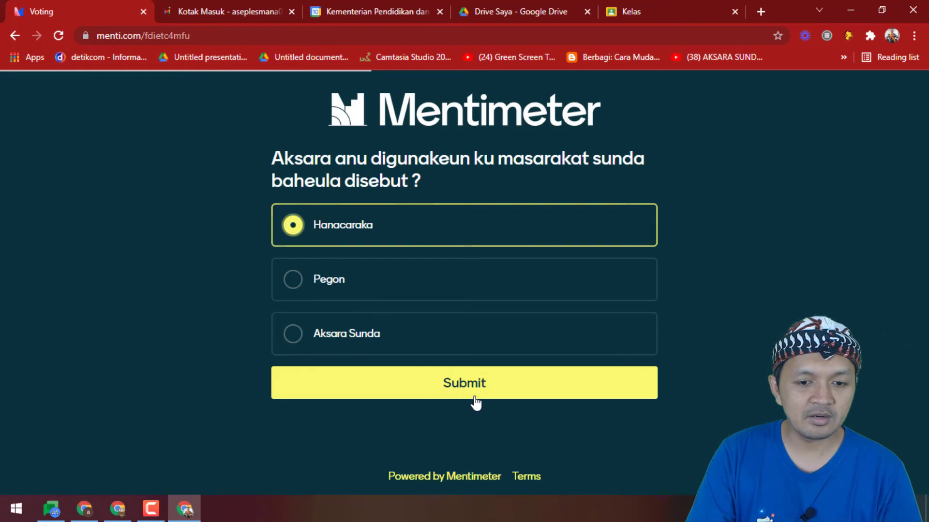
{"action": "left_click", "coordinate": [475, 394]}
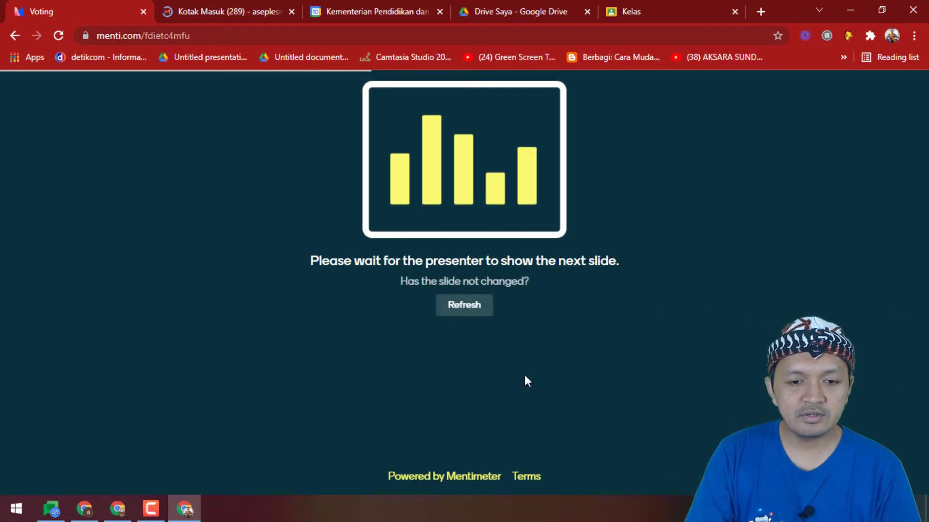
- Return to the presentation window to view the voting results and advance to the AKSARA SUNDA video slide
{"action": "left_click", "coordinate": [127, 515]}
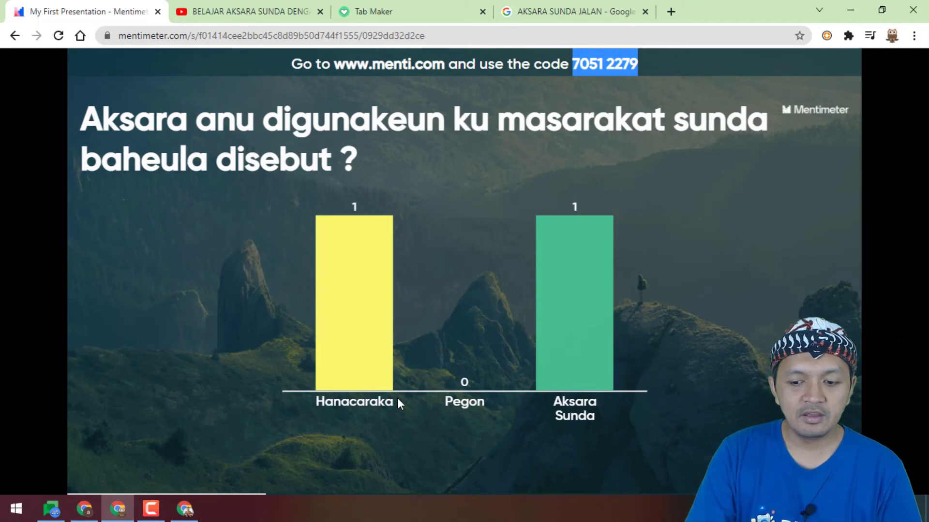
{"action": "mouse_move", "coordinate": [248, 484]}
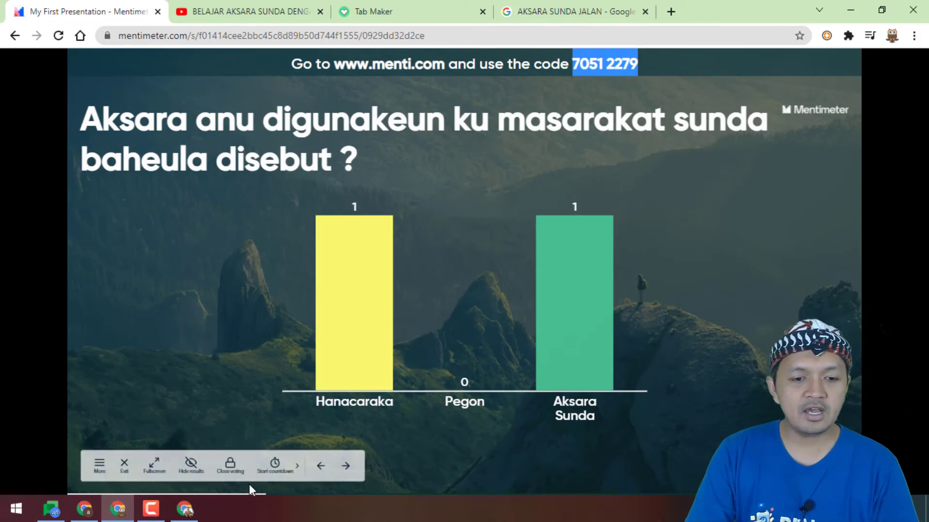
{"action": "left_click", "coordinate": [347, 466]}
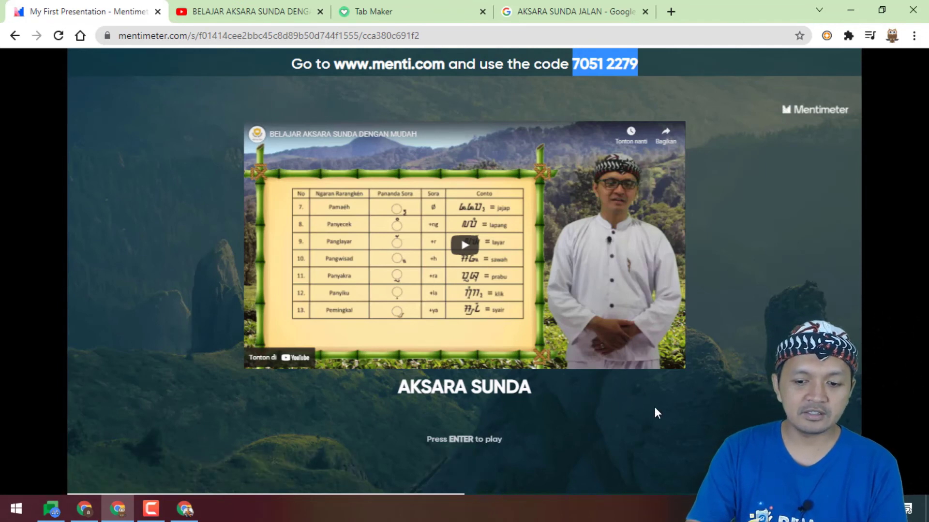
- Play the embedded video on the AKSARA SUNDA slide for a couple of seconds and pause it
{"action": "key", "text": "Return"}
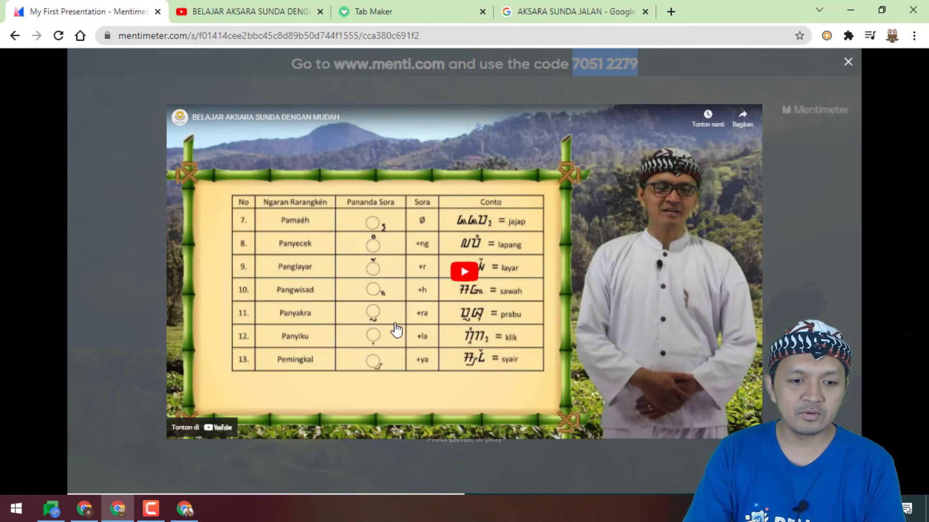
{"action": "left_click", "coordinate": [447, 294]}
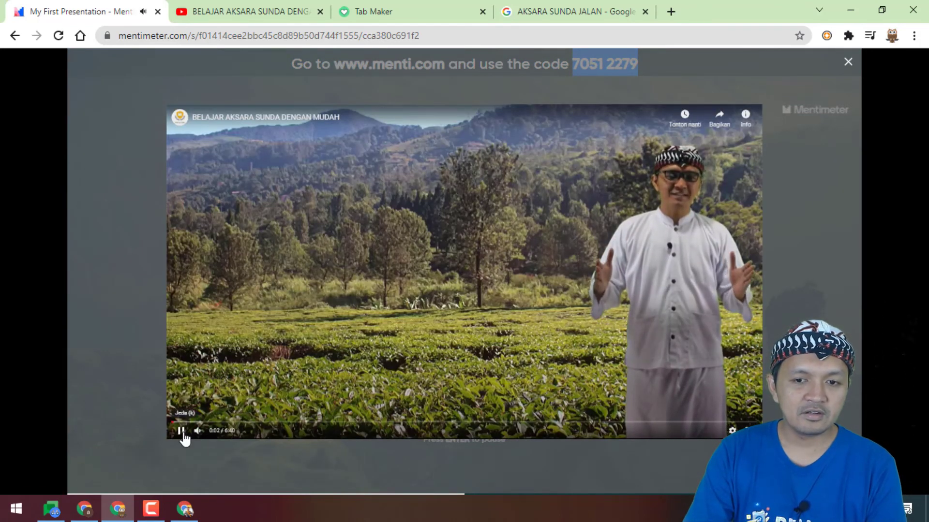
{"action": "left_click", "coordinate": [181, 431]}
- In the second participant's window, send a heart reaction to the video slide, and check the first participant's window
{"action": "left_click", "coordinate": [184, 509]}
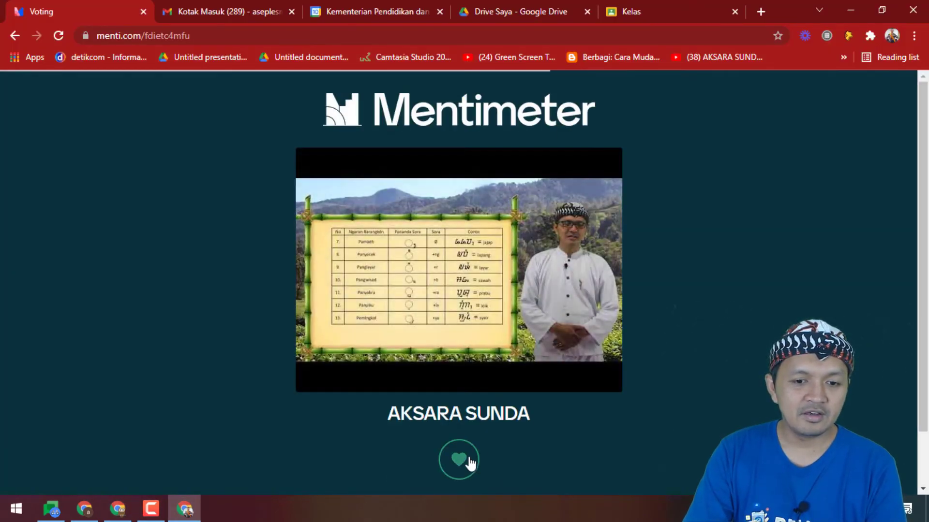
{"action": "left_click", "coordinate": [469, 462]}
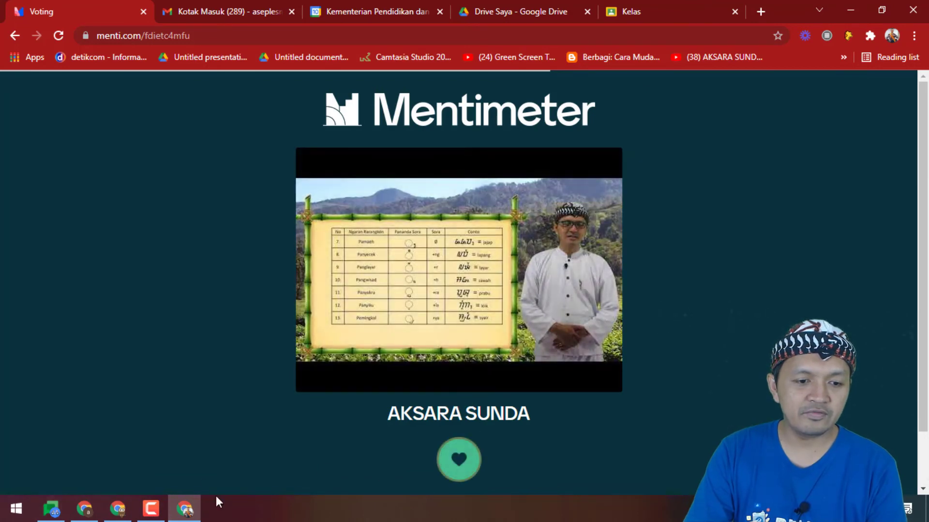
{"action": "left_click", "coordinate": [87, 513]}
- Return to the presentation window and advance to the GUNA AKSARA SUNDA image slide
{"action": "left_click", "coordinate": [117, 515]}
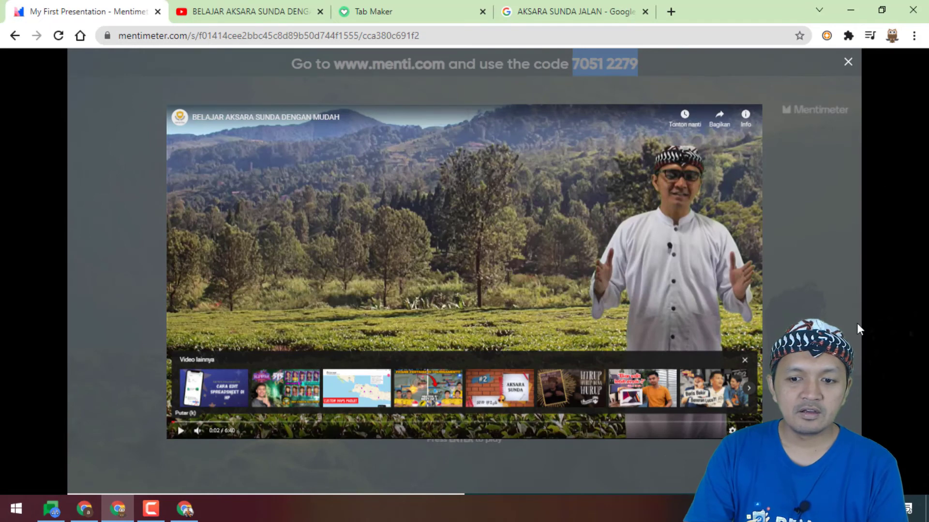
{"action": "mouse_move", "coordinate": [314, 482]}
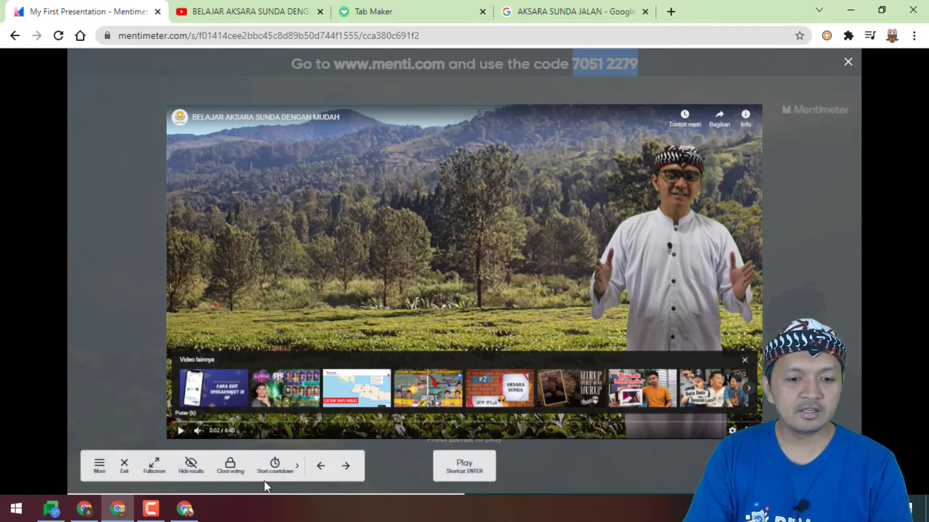
{"action": "left_click", "coordinate": [343, 465]}
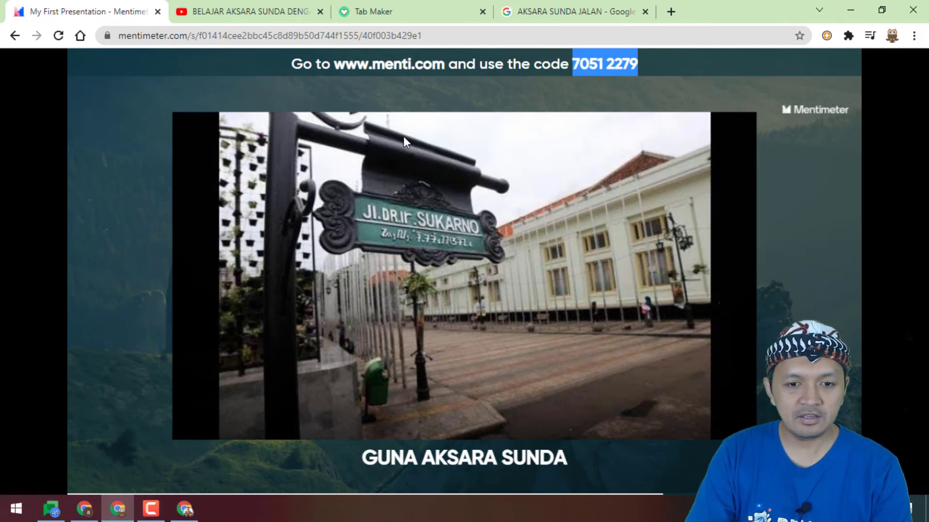
- Check how the GUNA AKSARA SUNDA image slide appears in both participants' windows
{"action": "left_click", "coordinate": [184, 509]}
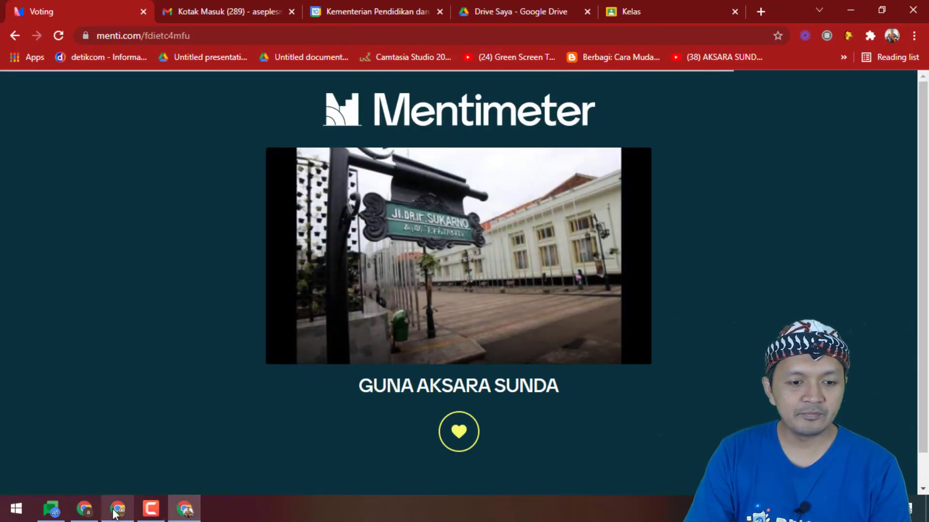
{"action": "left_click", "coordinate": [84, 510]}
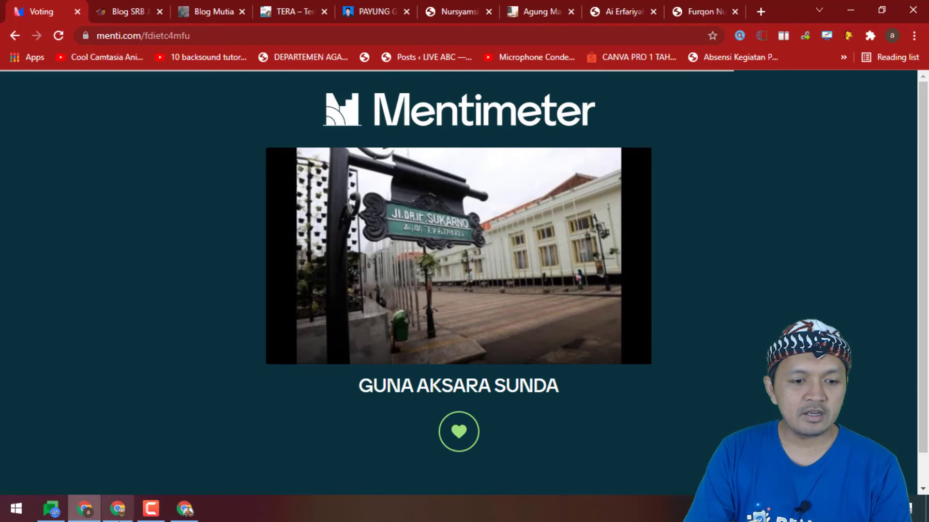
{"action": "left_click", "coordinate": [89, 512]}
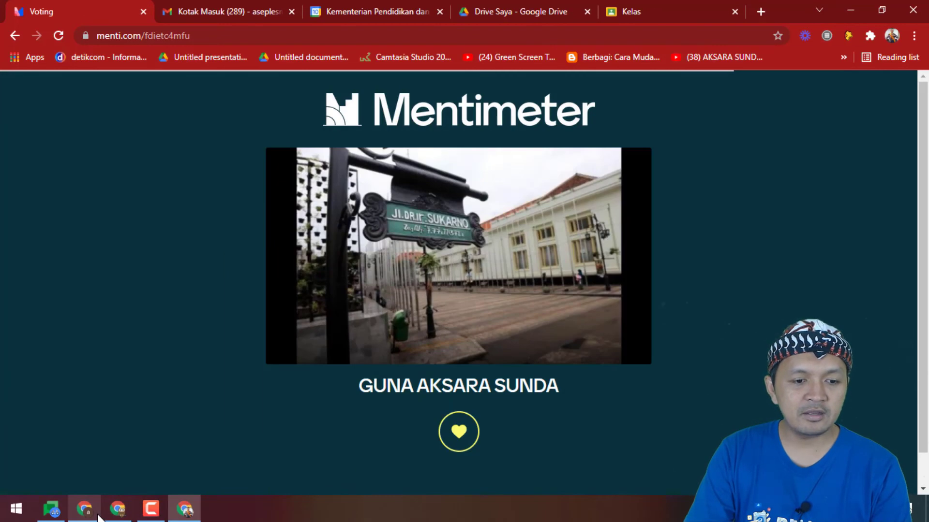
{"action": "left_click", "coordinate": [98, 517]}
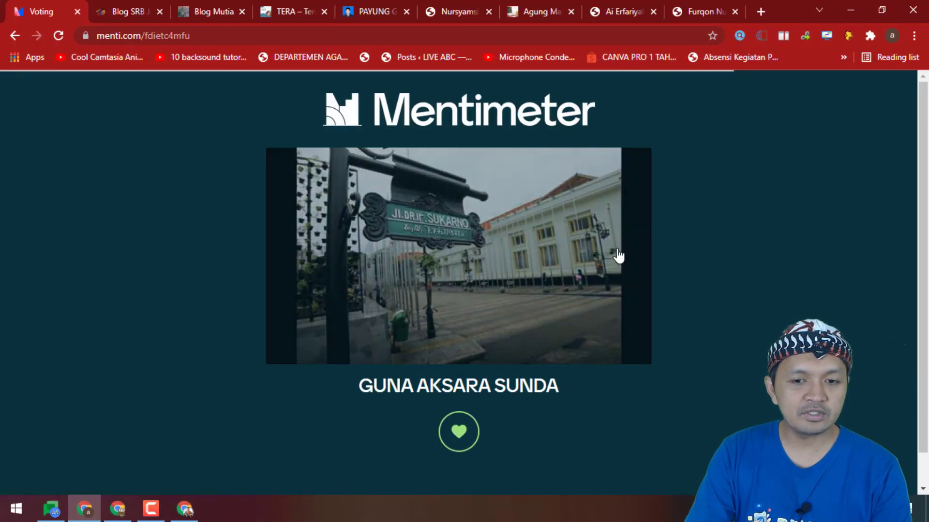
- Return to the presentation window and advance to the Q&A slide "Tuliskeun kecap anu aya hubunganana jeung aksara sunda !"
{"action": "left_click", "coordinate": [125, 513]}
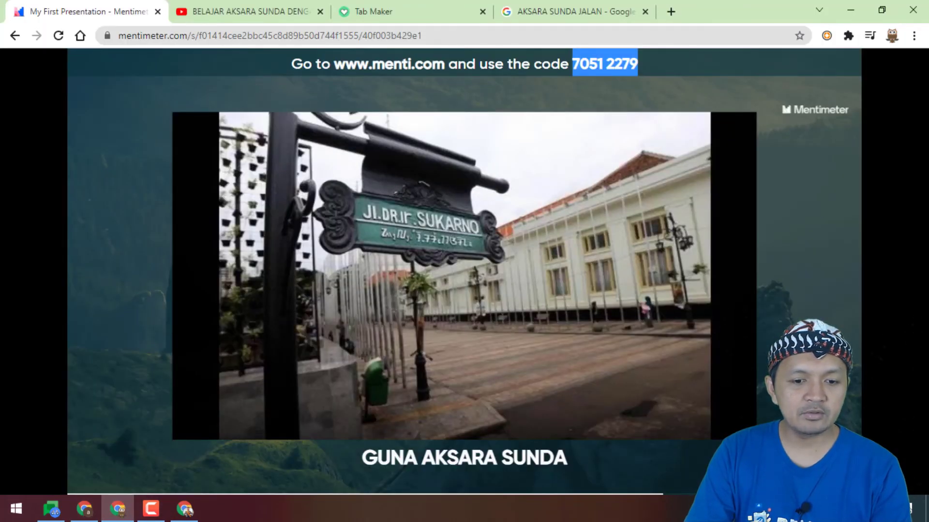
{"action": "mouse_move", "coordinate": [401, 458]}
{"action": "left_click", "coordinate": [346, 467]}
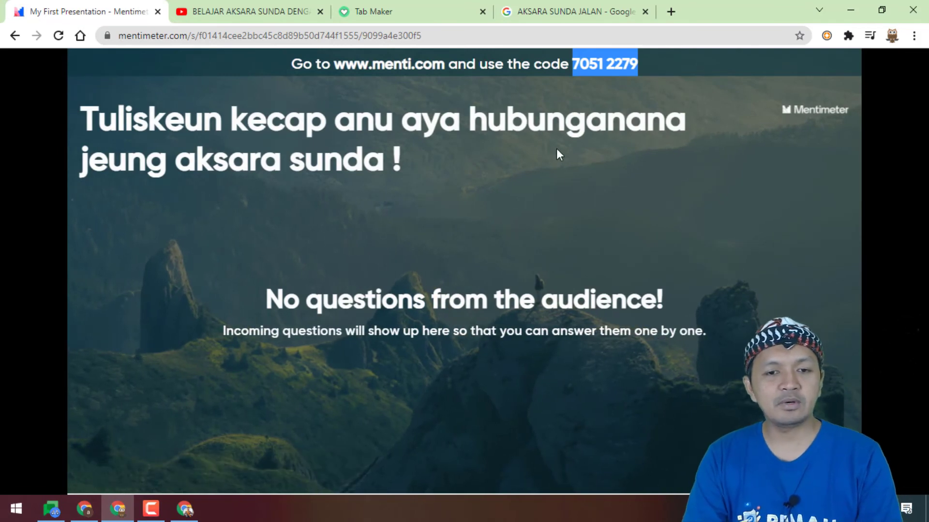
- View the Q&A panel in the second participant's window and close it again
{"action": "left_click", "coordinate": [193, 514]}
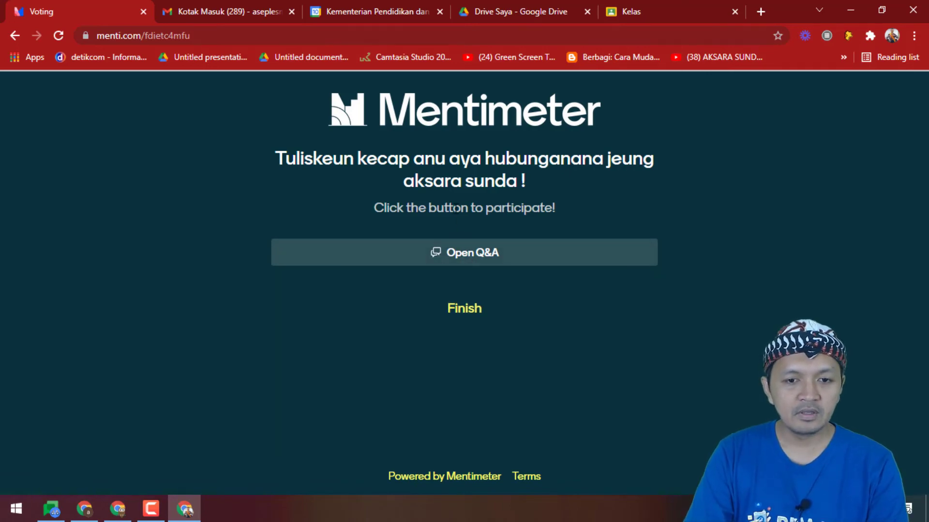
{"action": "left_click", "coordinate": [453, 249]}
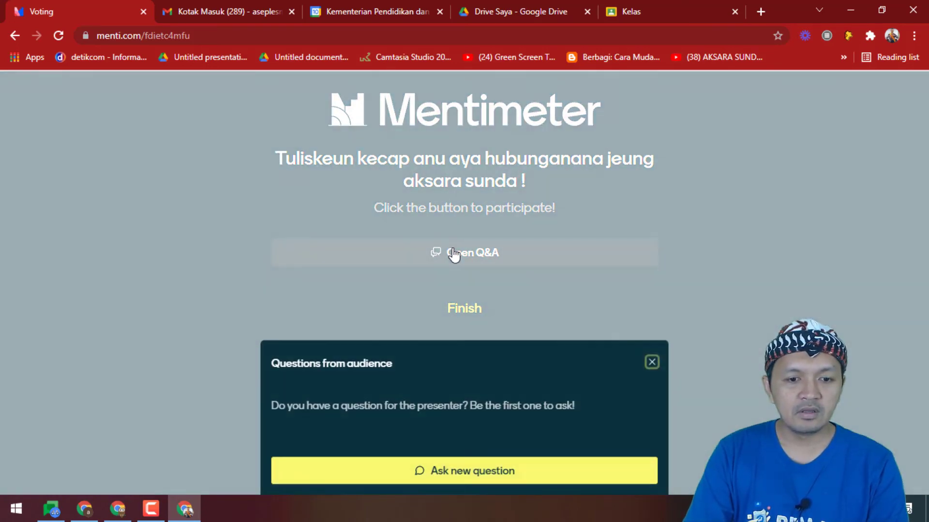
{"action": "left_click", "coordinate": [454, 255]}
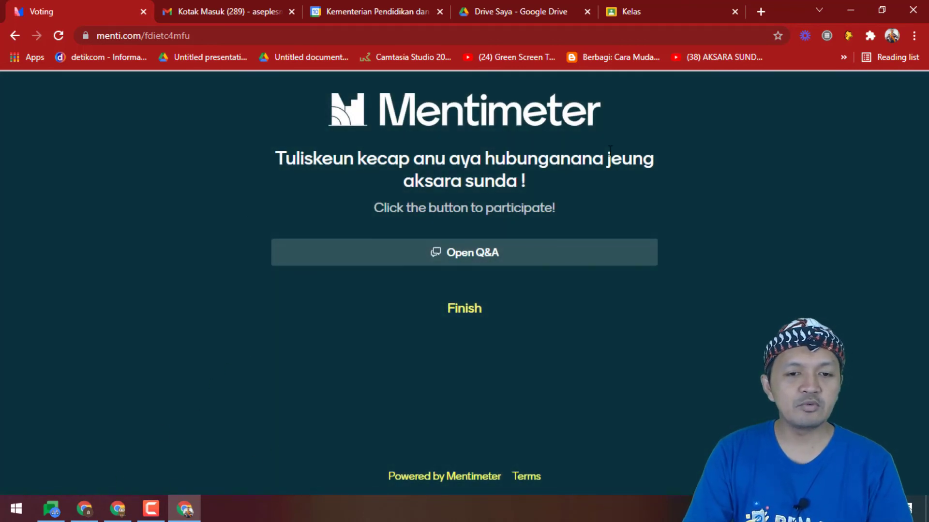
- Switch to the first participant's window and submit "hanacaraka" as a new question in the Q&A
{"action": "left_click", "coordinate": [92, 511]}
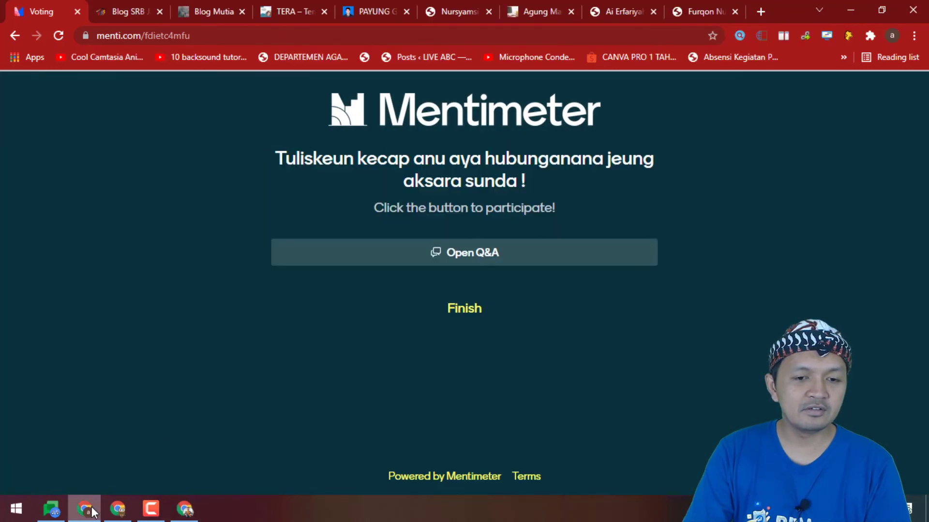
{"action": "left_click", "coordinate": [452, 254]}
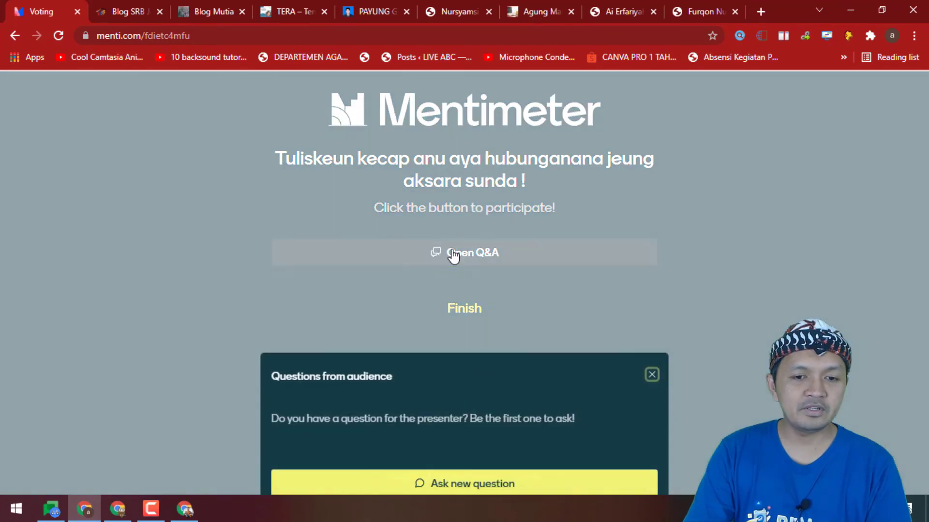
{"action": "left_click", "coordinate": [481, 478]}
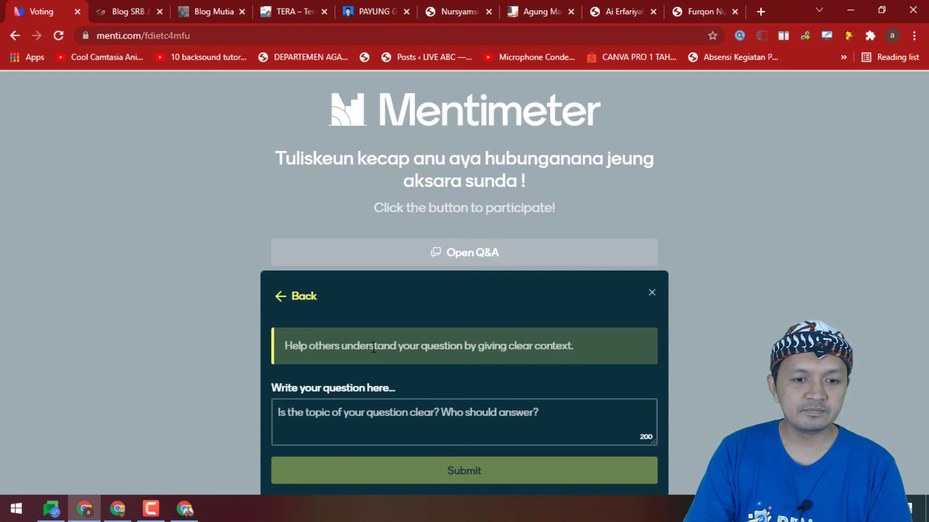
{"action": "left_click", "coordinate": [450, 422]}
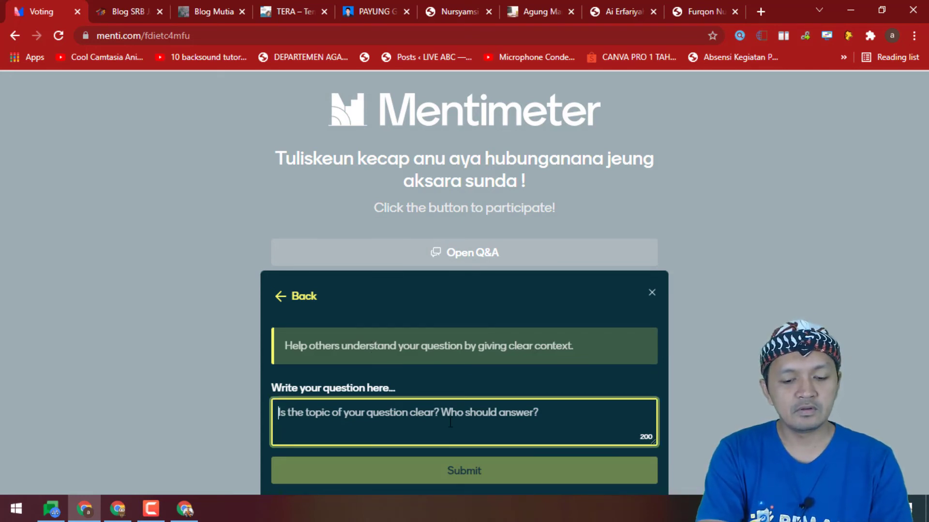
{"action": "type", "text": "hanacar"}
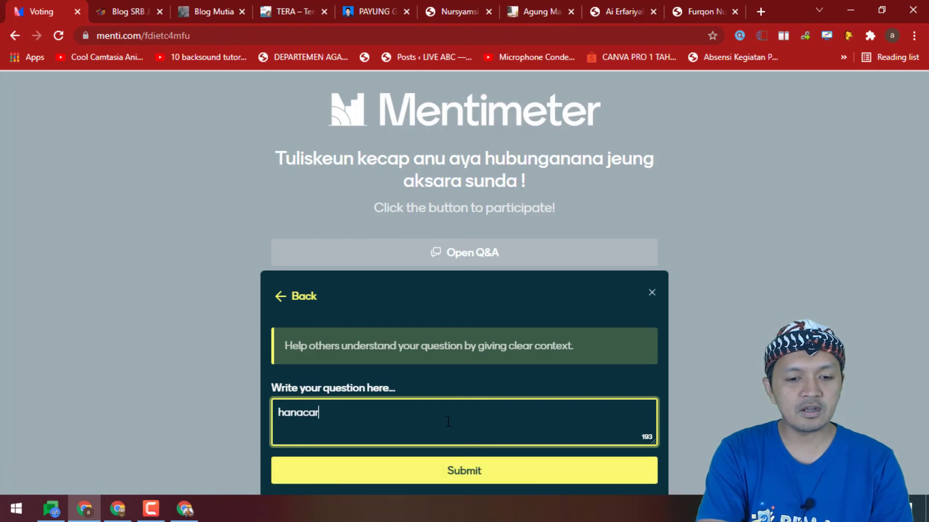
{"action": "type", "text": "aka"}
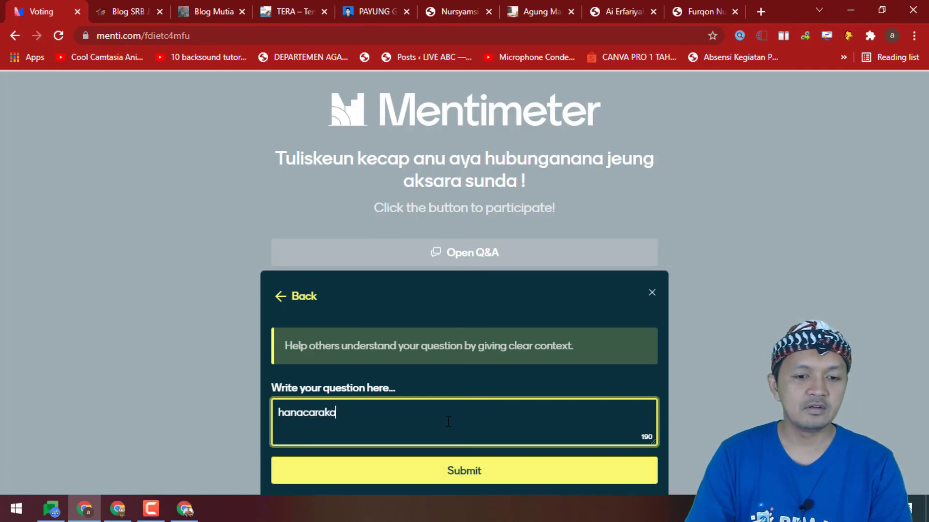
{"action": "left_click", "coordinate": [500, 476]}
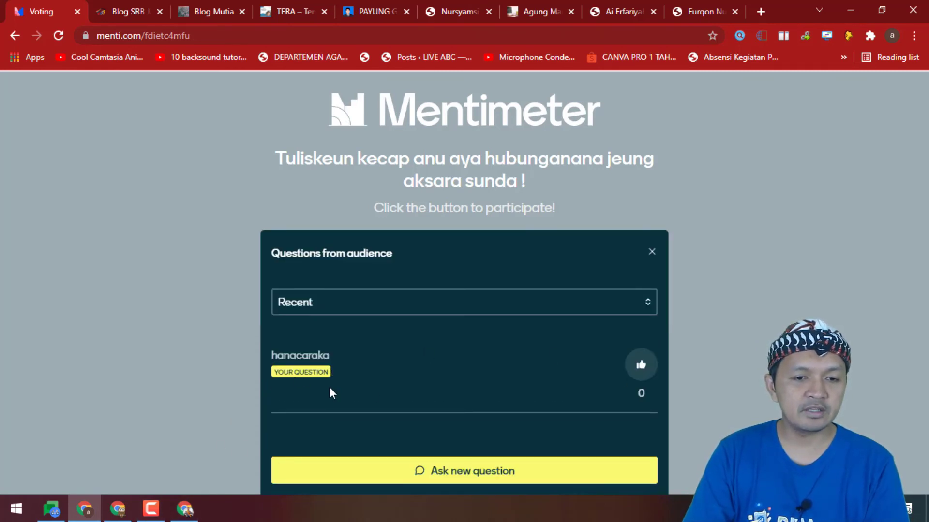
- Check the second participant's window, then return to the presentation window to view the submitted Q&A entry
{"action": "left_click", "coordinate": [184, 513]}
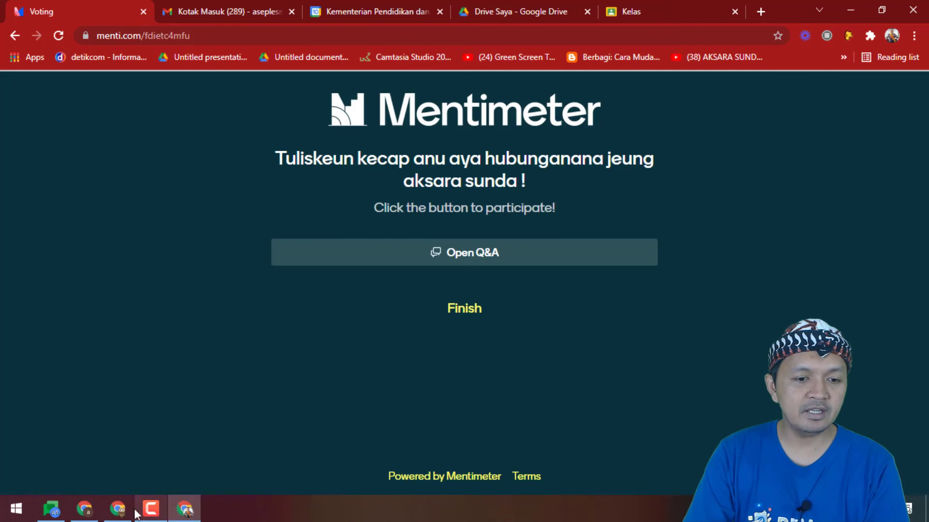
{"action": "left_click", "coordinate": [87, 512]}
{"action": "left_click", "coordinate": [117, 510]}
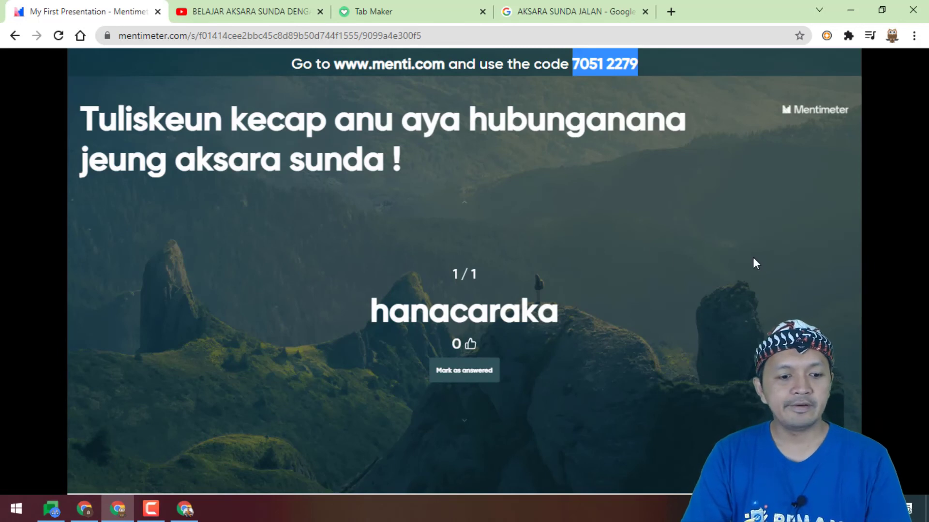
- Return to the slide editor, change slide 5's question type to Word Cloud, and present it
{"action": "key", "text": "Escape"}
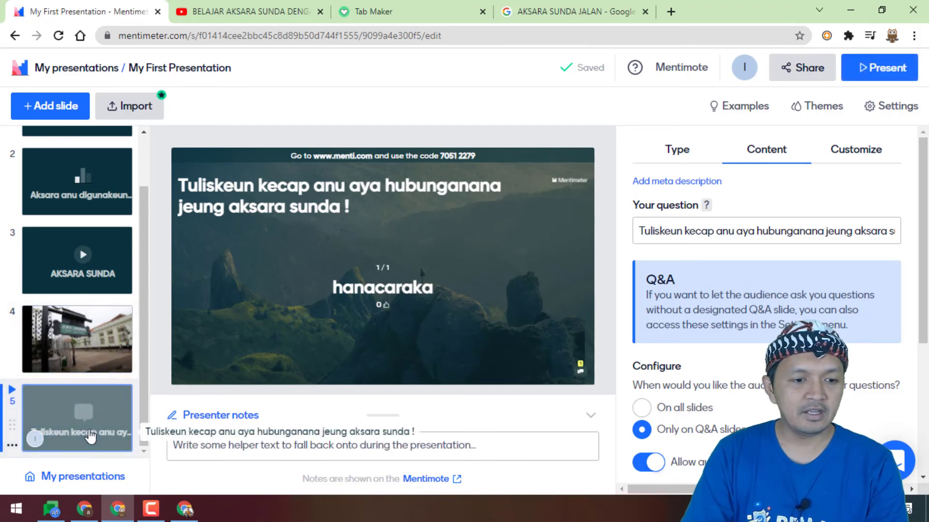
{"action": "left_click", "coordinate": [683, 149]}
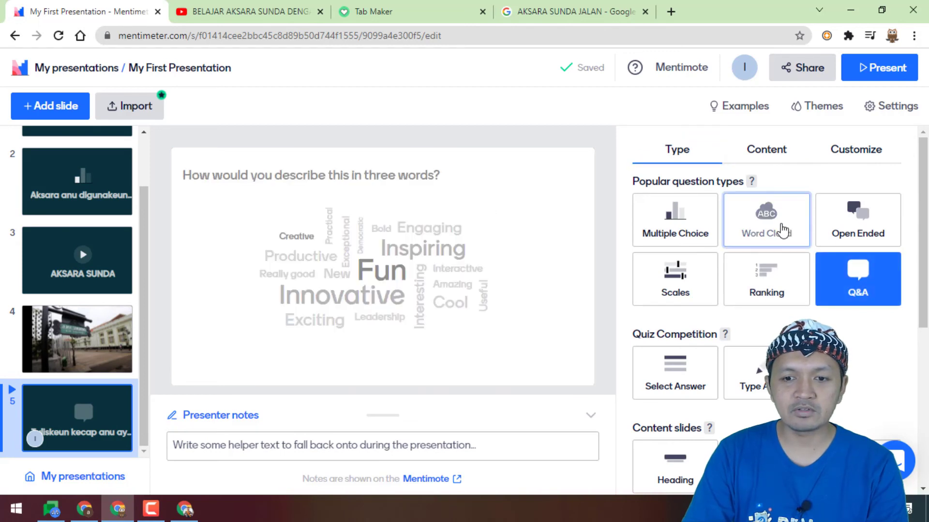
{"action": "left_click", "coordinate": [781, 231]}
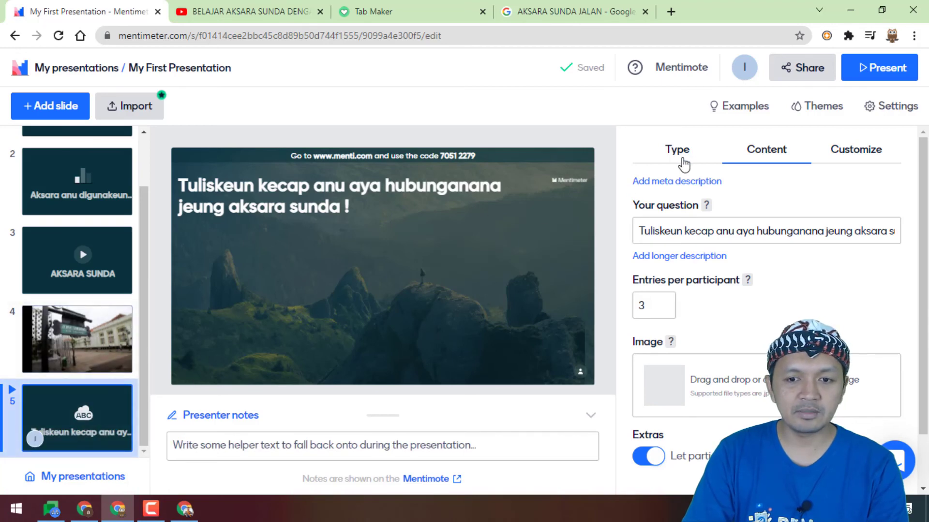
{"action": "left_click", "coordinate": [683, 162]}
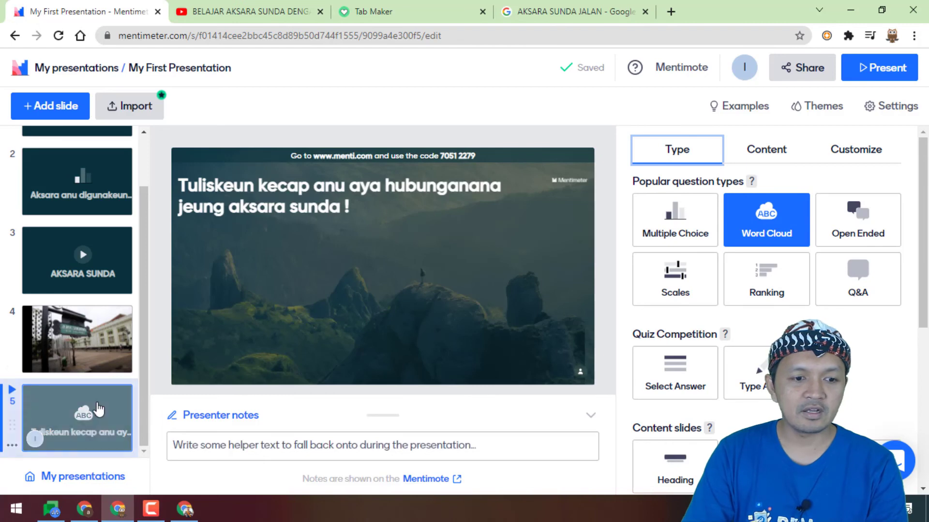
{"action": "left_click", "coordinate": [910, 66]}
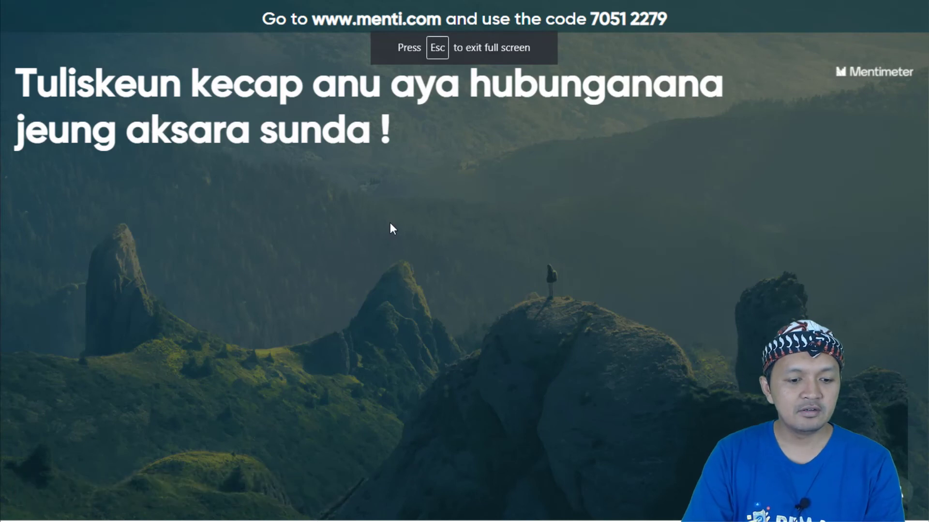
- Switch to the second participant's window and submit the words "bandung", "sunda" and "jawa barat"
{"action": "key", "text": "super"}
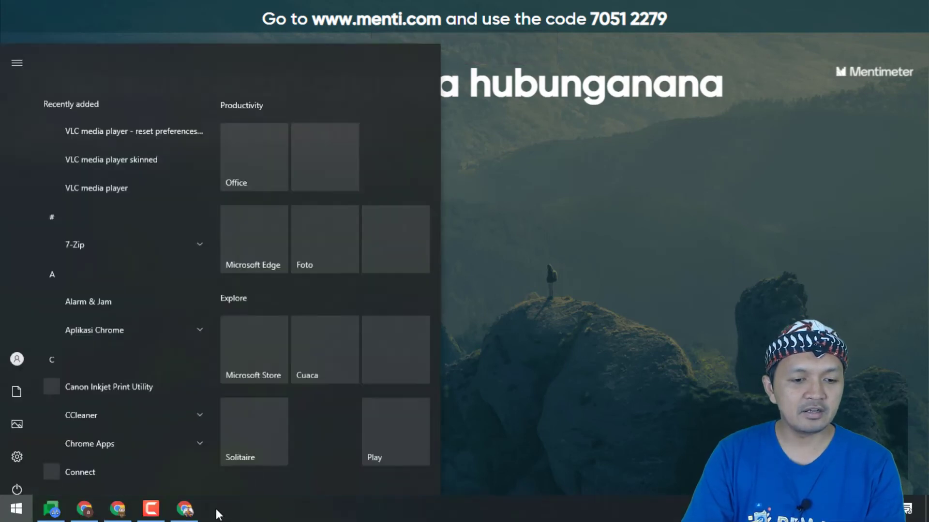
{"action": "left_click", "coordinate": [184, 508]}
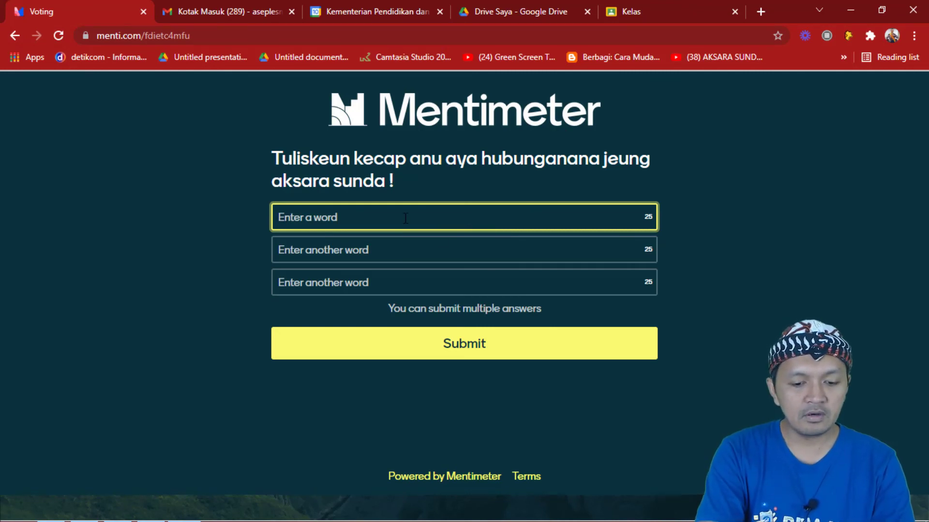
{"action": "type", "text": "ng"}
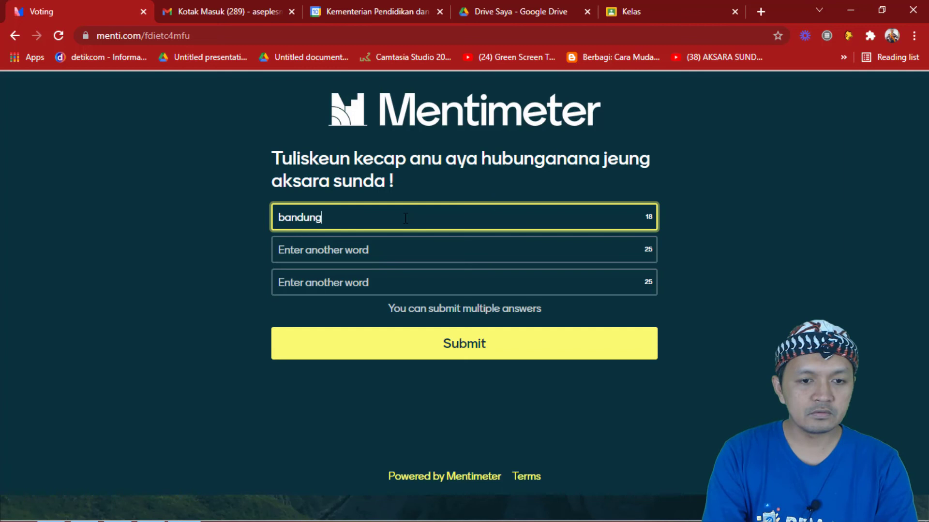
{"action": "left_click", "coordinate": [407, 253]}
{"action": "type", "text": "sunda"}
{"action": "left_click", "coordinate": [391, 284]}
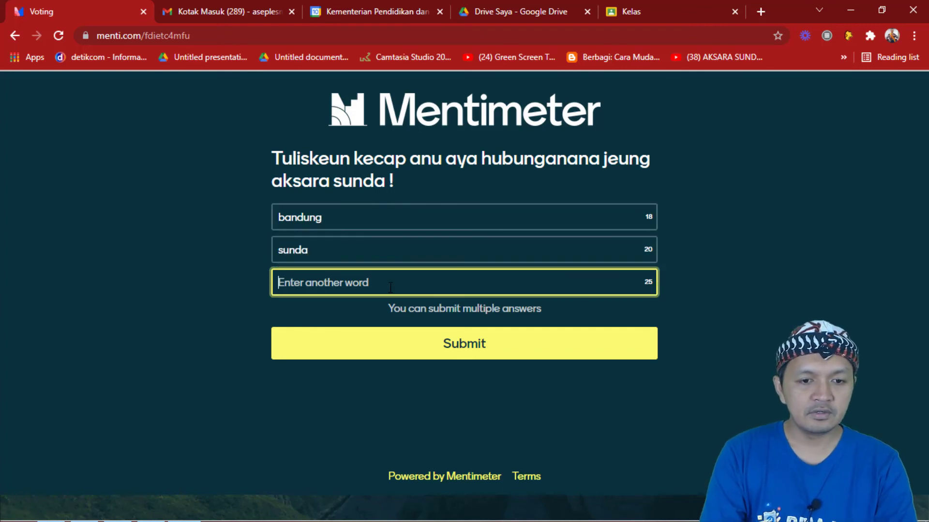
{"action": "type", "text": "jawa barat"}
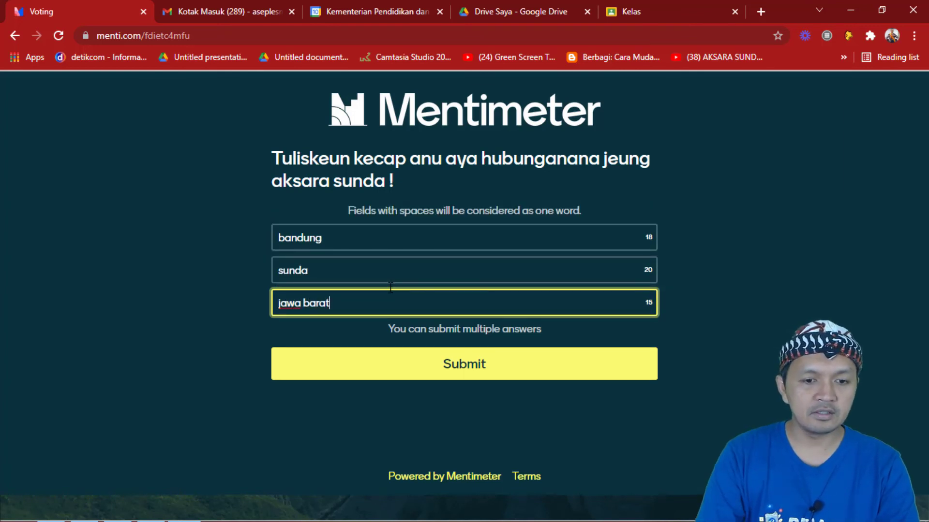
{"action": "left_click", "coordinate": [502, 374]}
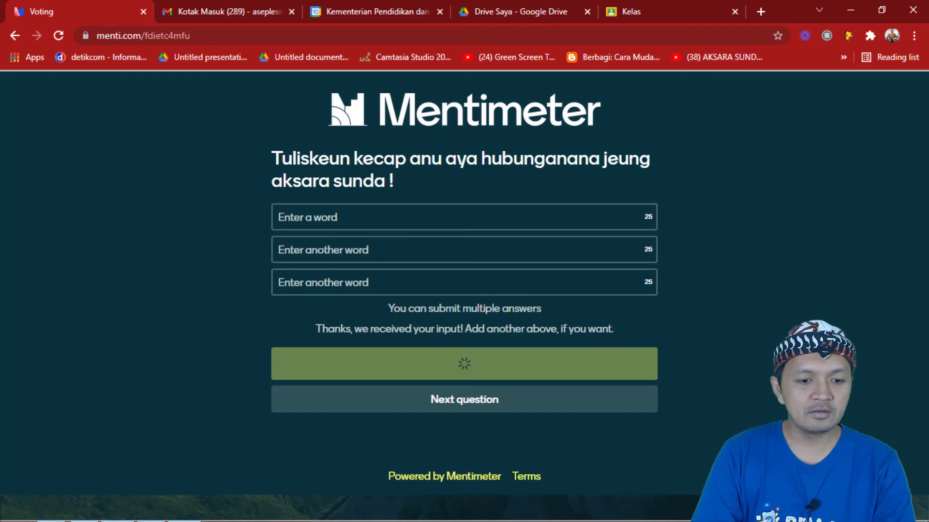
- Submit three more words as the second participant: "pegon", "prasasti" and "kuno"
{"action": "left_click", "coordinate": [347, 218]}
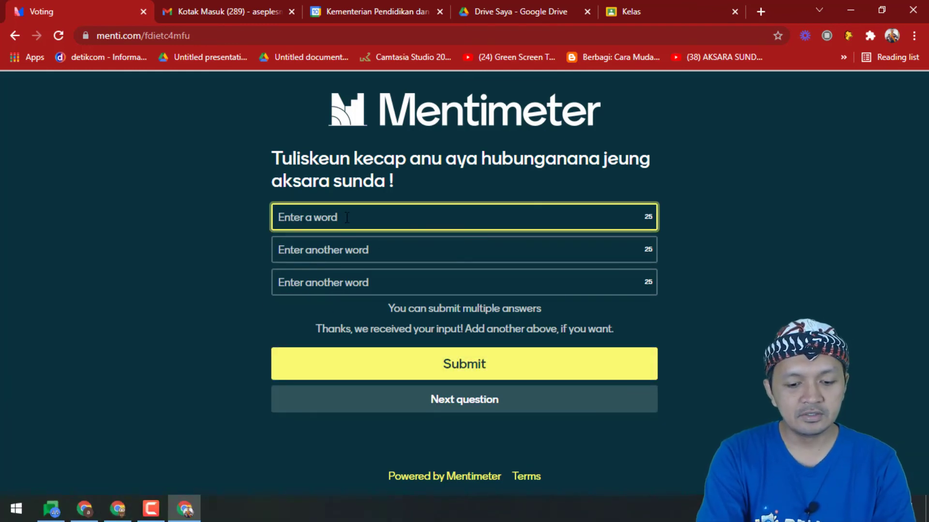
{"action": "type", "text": "pegon"}
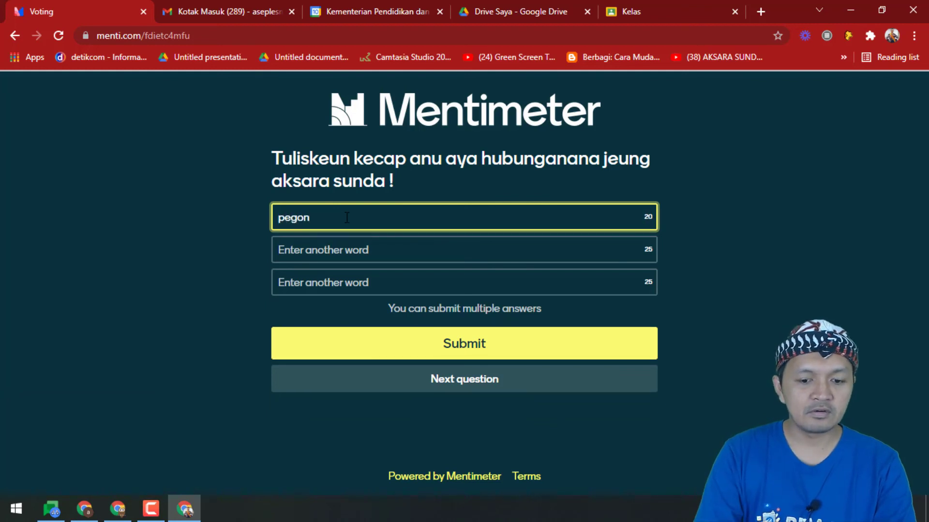
{"action": "left_click", "coordinate": [338, 250]}
{"action": "type", "text": "prasasti"}
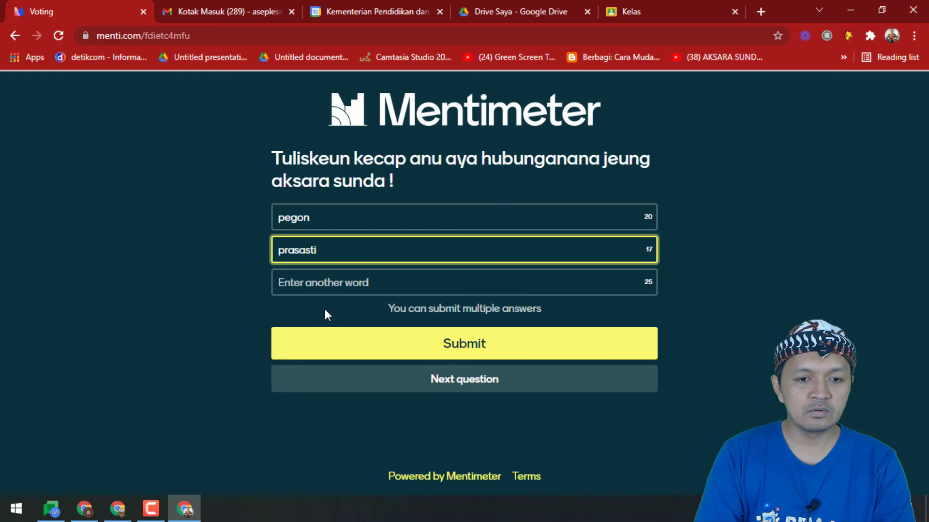
{"action": "left_click", "coordinate": [323, 283]}
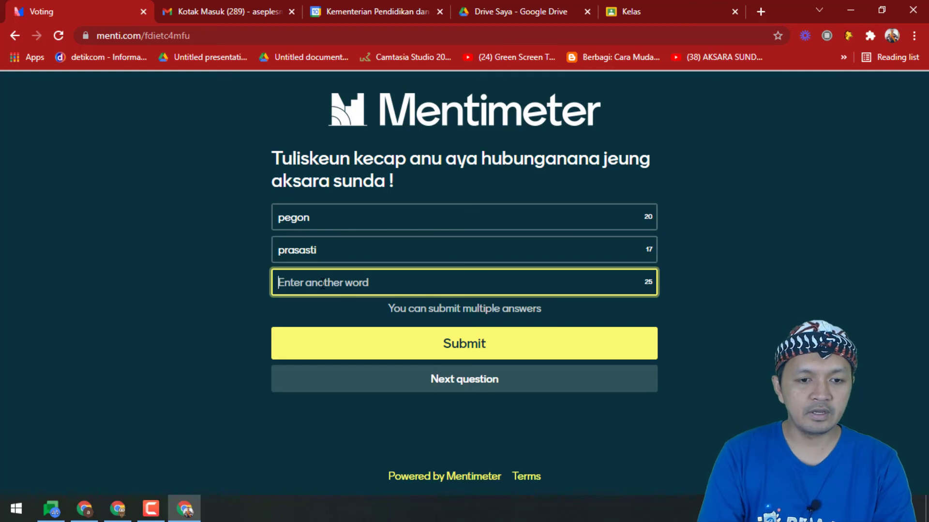
{"action": "type", "text": "kuno"}
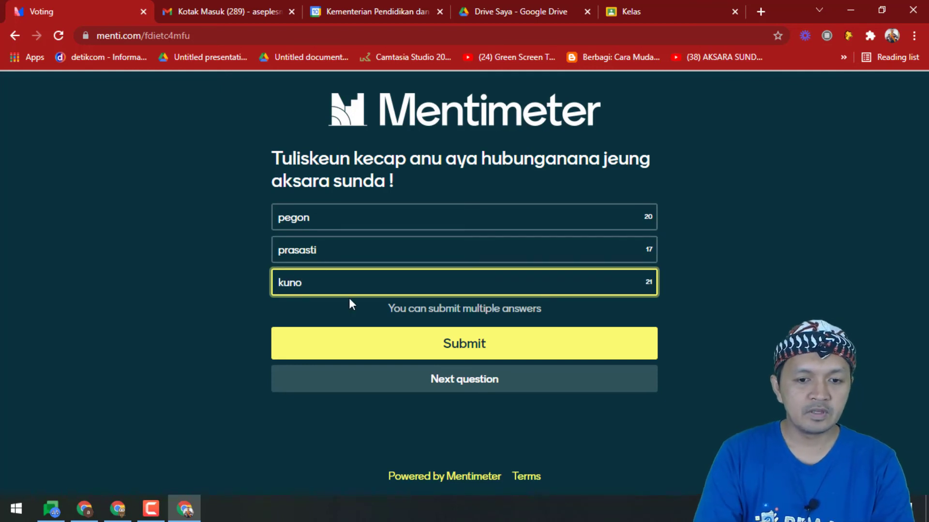
{"action": "left_click", "coordinate": [404, 353]}
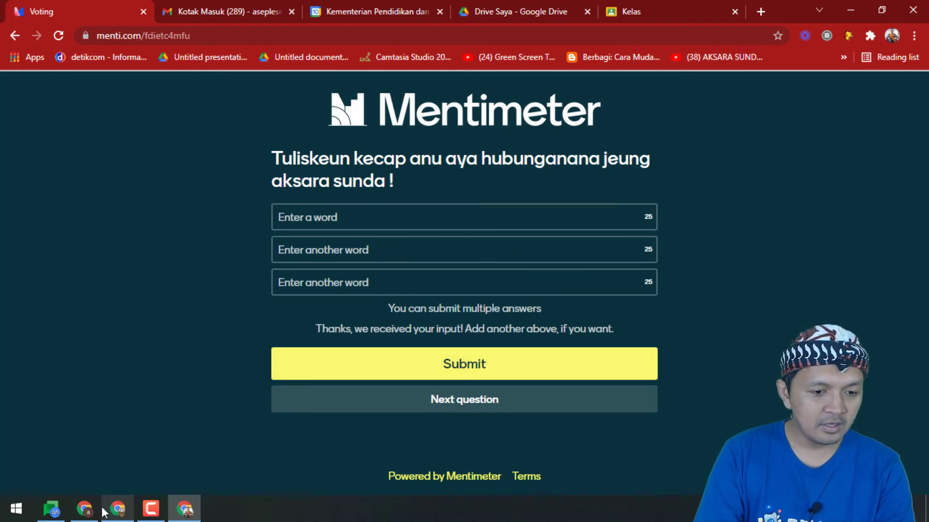
- Switch to the first participant's window and submit the words "sumedang", "garut" and "naskah"
{"action": "left_click", "coordinate": [85, 509]}
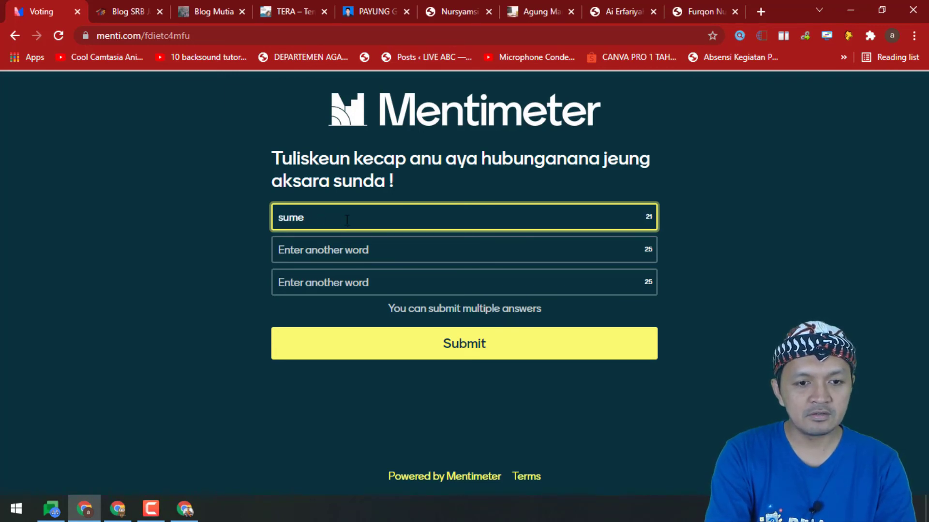
{"action": "left_click", "coordinate": [346, 220]}
{"action": "type", "text": "sumedang"}
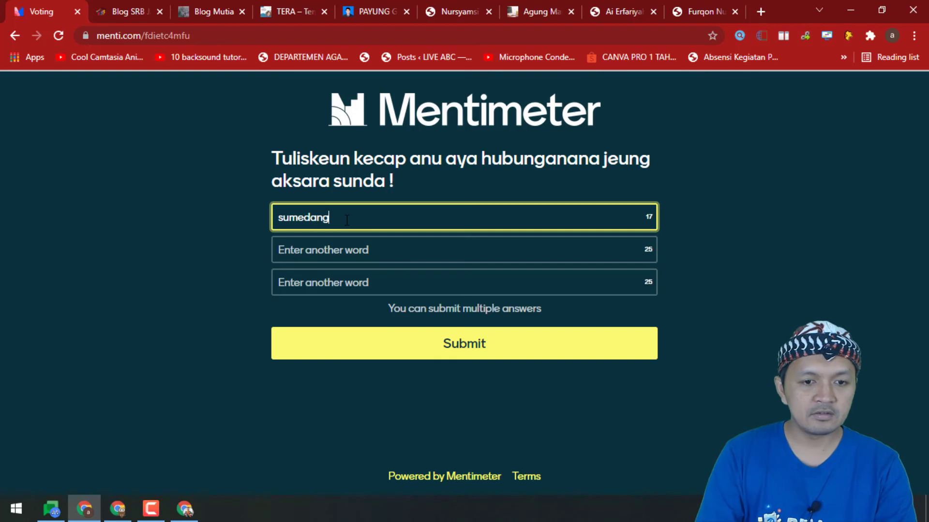
{"action": "left_click", "coordinate": [383, 245]}
{"action": "type", "text": "garut"}
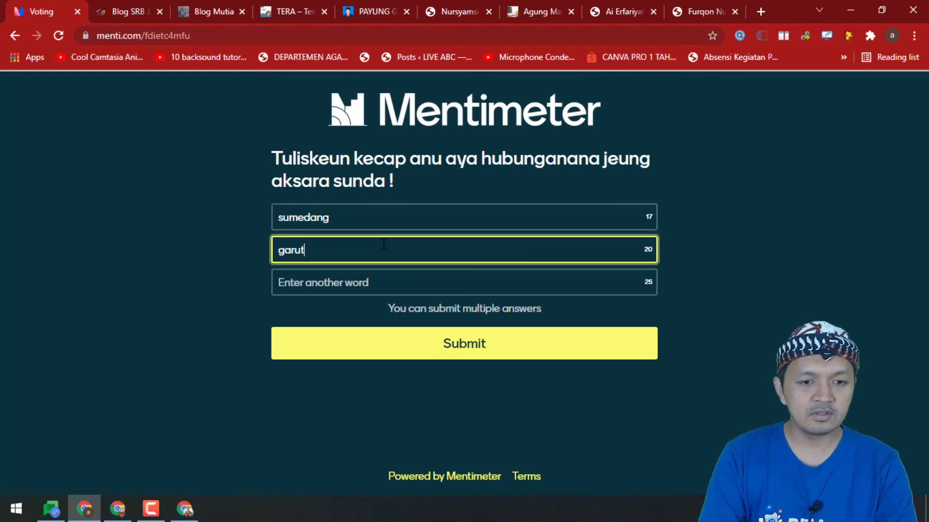
{"action": "left_click", "coordinate": [388, 277]}
{"action": "type", "text": "naskah"}
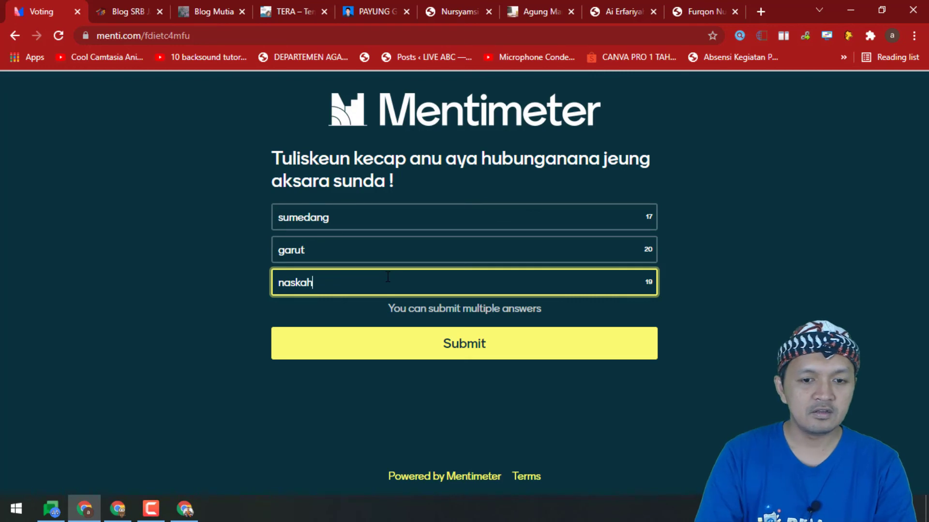
{"action": "left_click", "coordinate": [449, 340]}
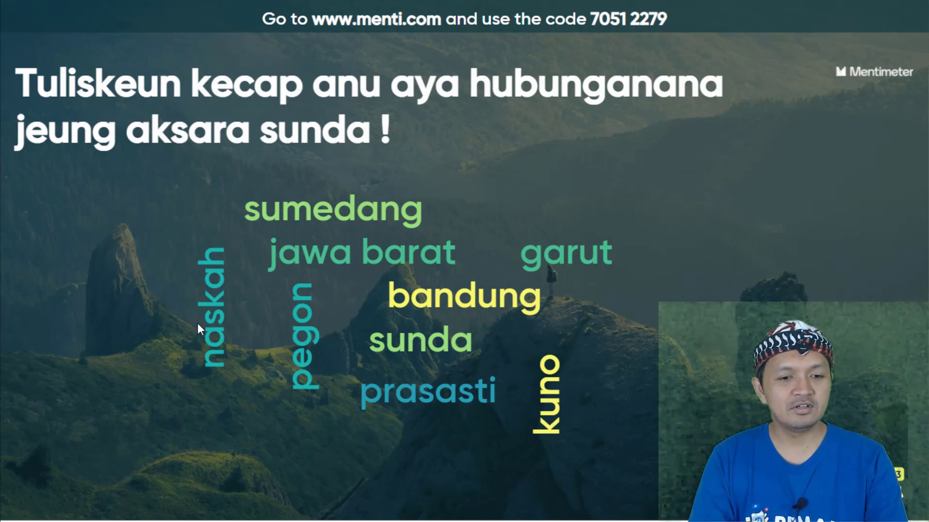
- Examine the participants' words in the presented word cloud and leave full screen
{"action": "left_click_drag", "start_coordinate": [218, 253], "coordinate": [258, 352]}
{"action": "left_click", "coordinate": [258, 352]}
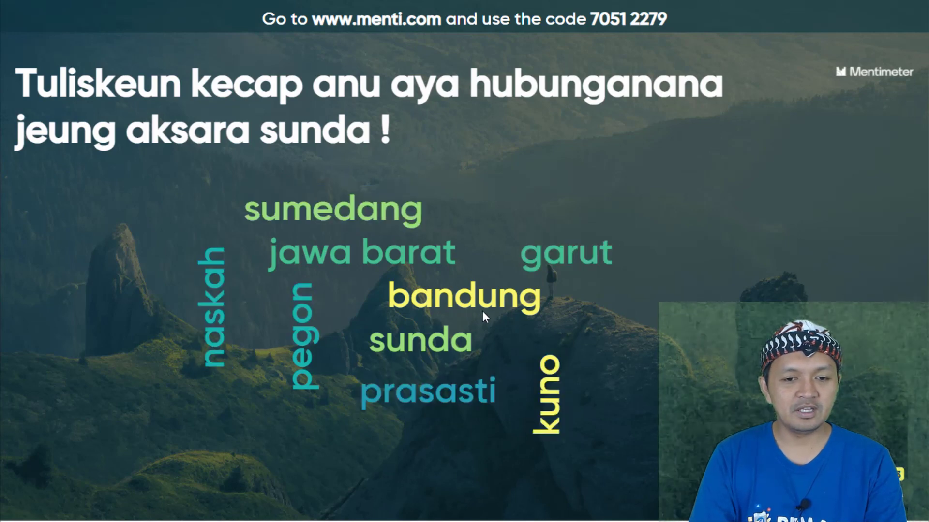
{"action": "key", "text": "Escape"}
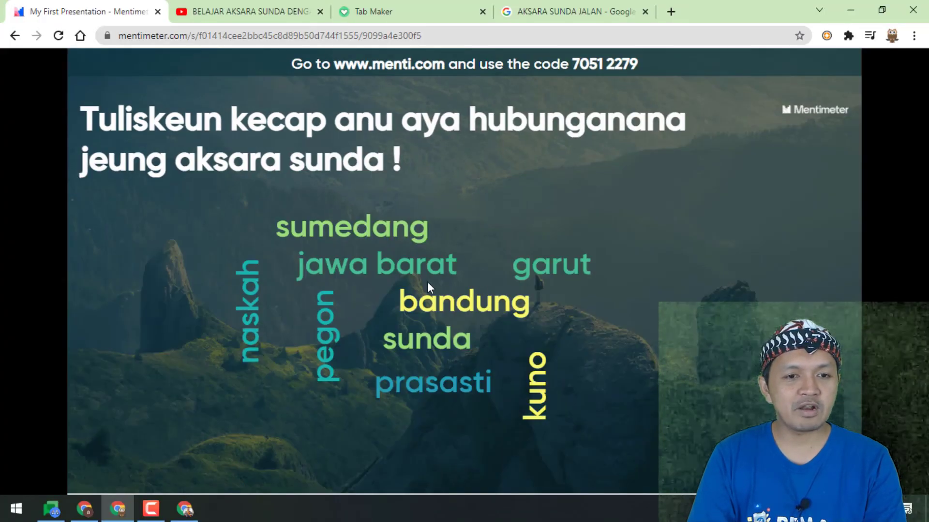